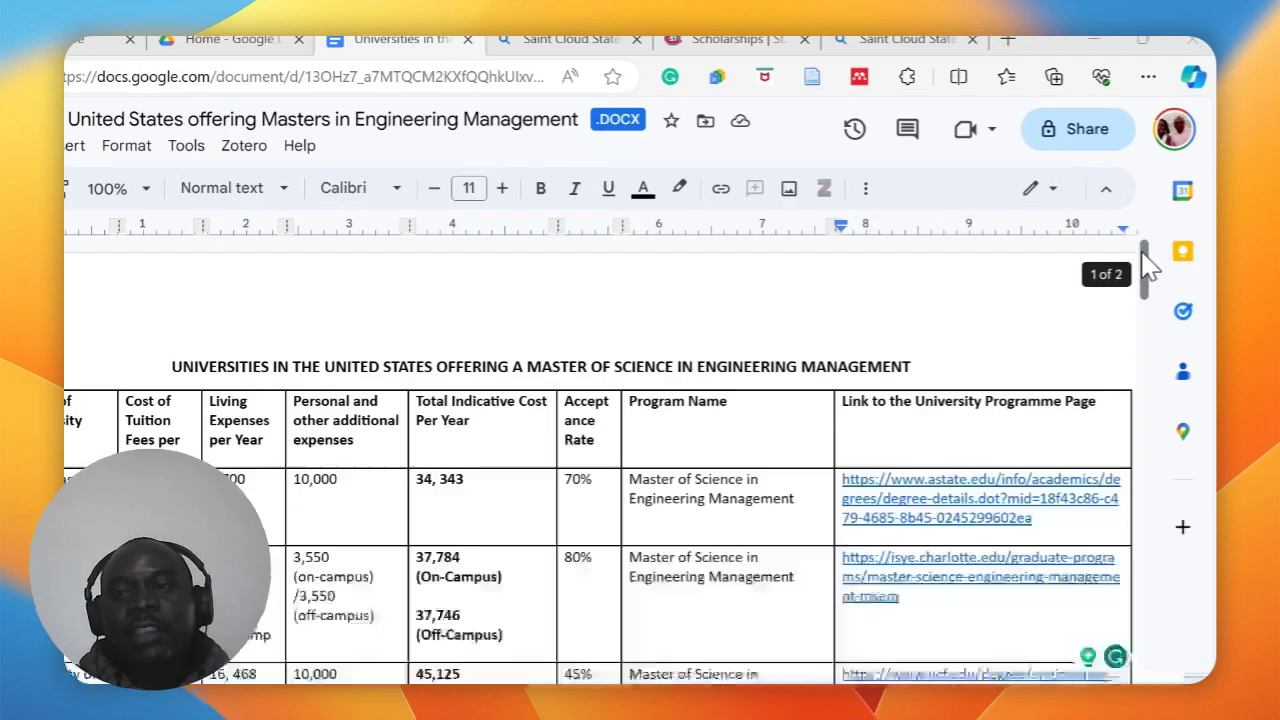
Copy the name "Saint Cloud State University" from row 9 of the universities table.
scroll(1157, 258, "down", 2)
scroll(1096, 388, "up", 1)
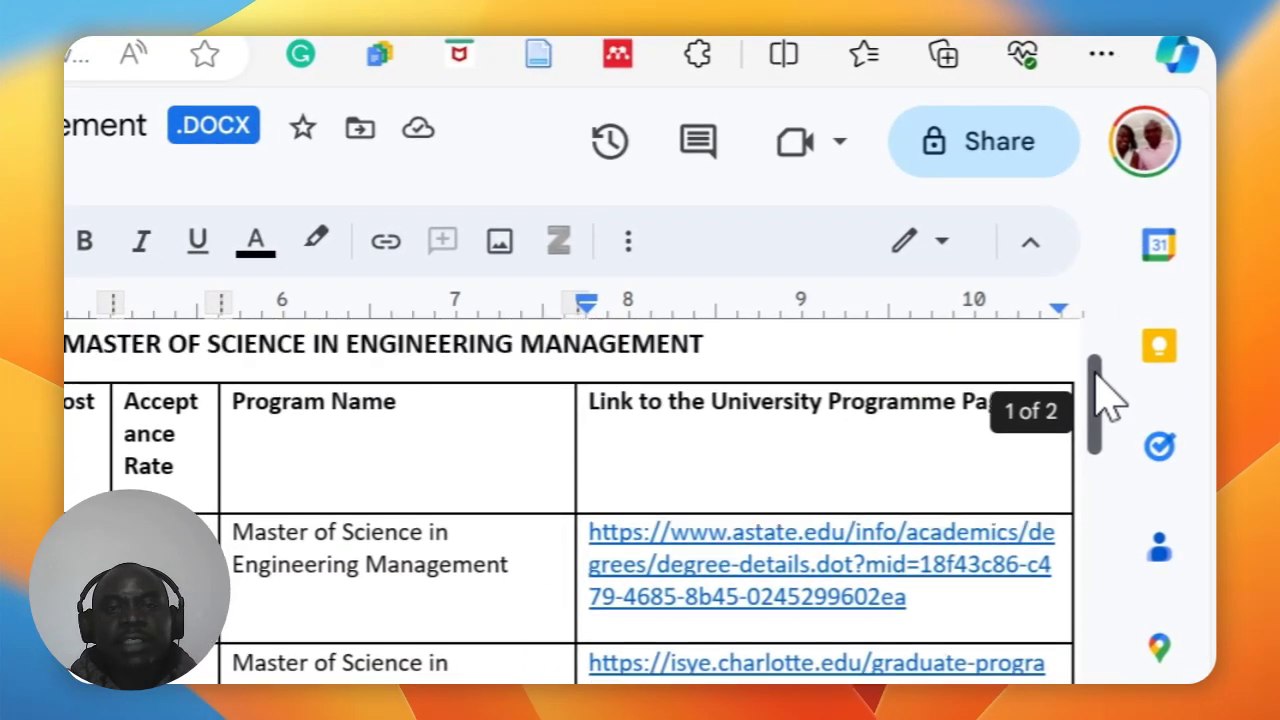
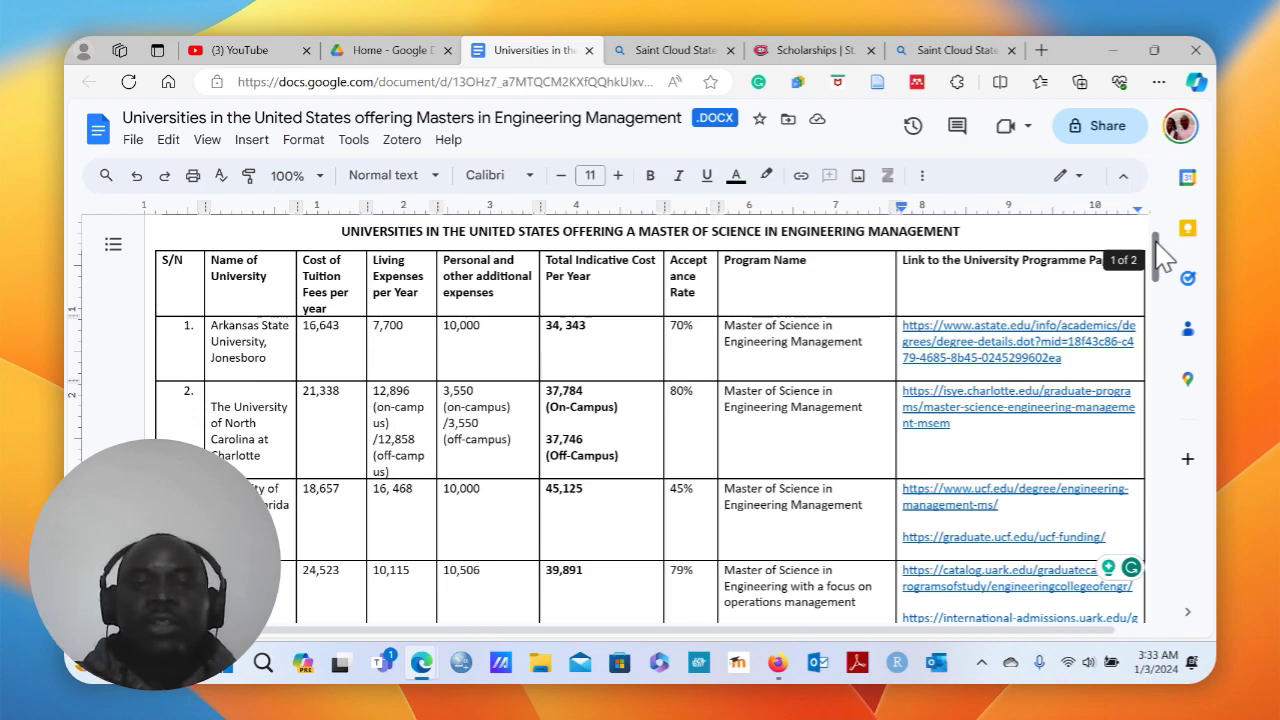
left_click_drag(1163, 258, 1163, 272)
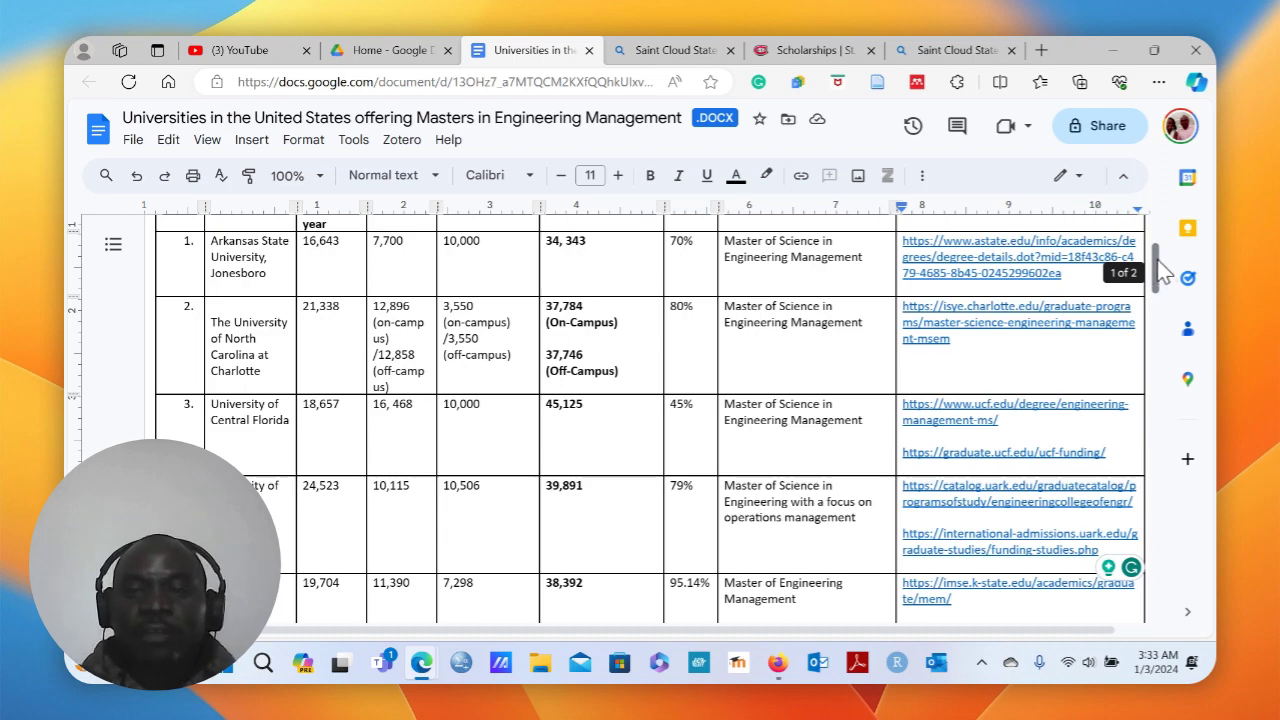
left_click_drag(1163, 268, 1140, 370)
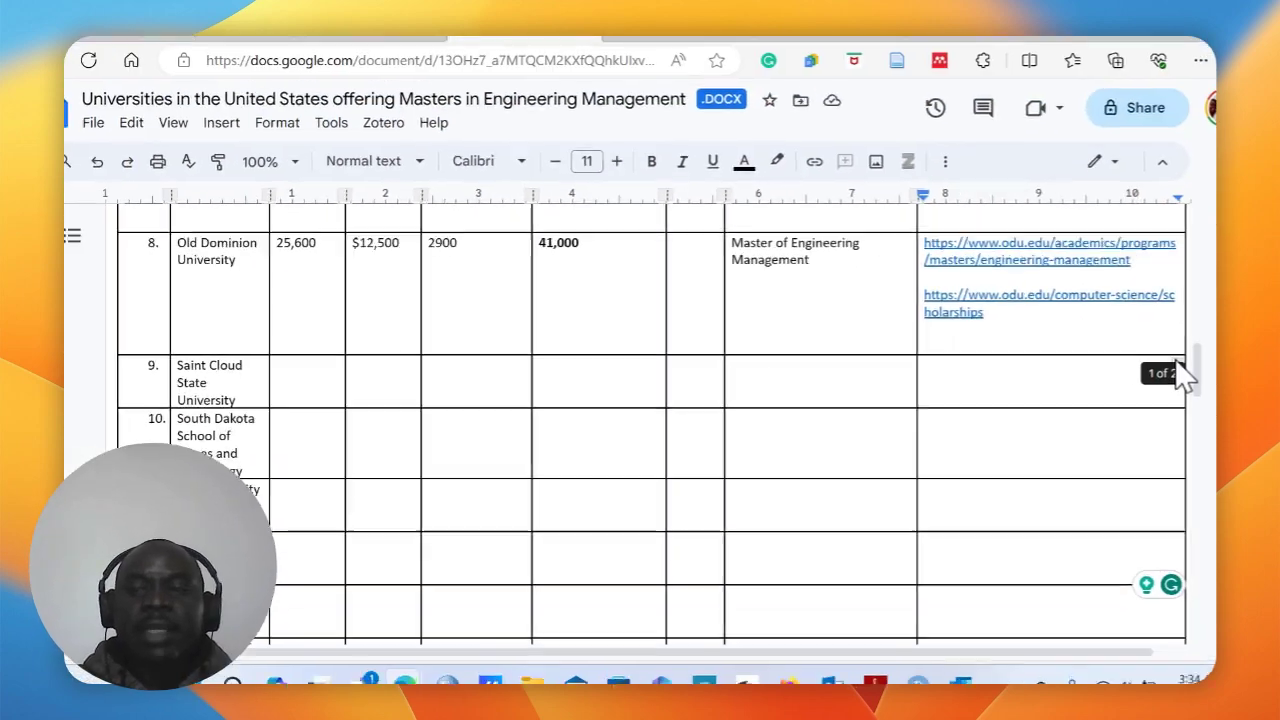
left_click_drag(1196, 363, 1157, 386)
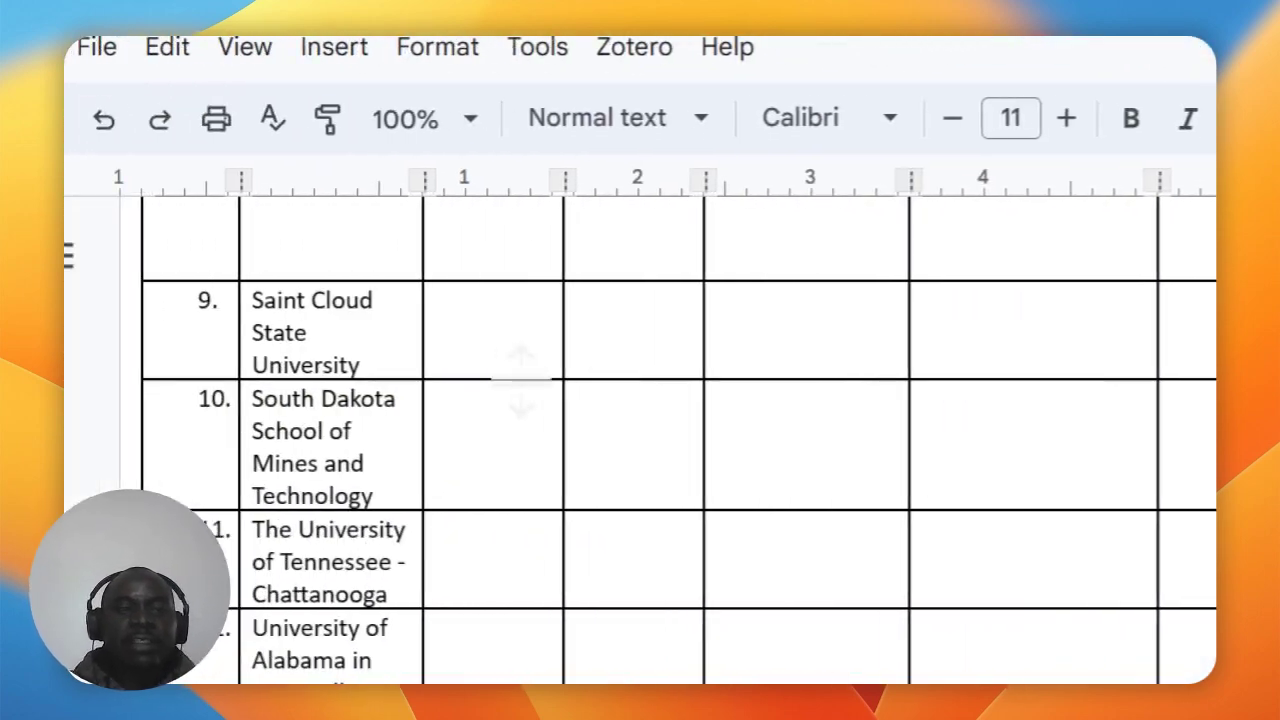
left_click(467, 362)
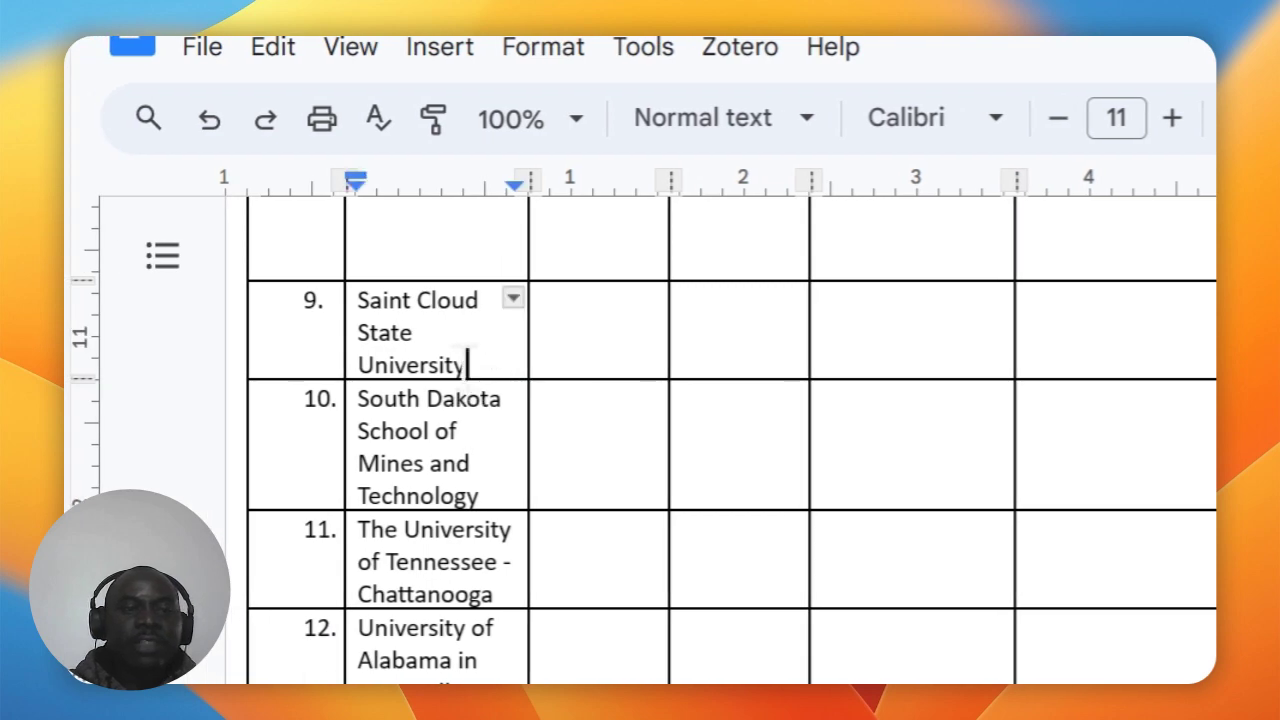
left_click_drag(467, 364, 362, 296)
key("ctrl+c")
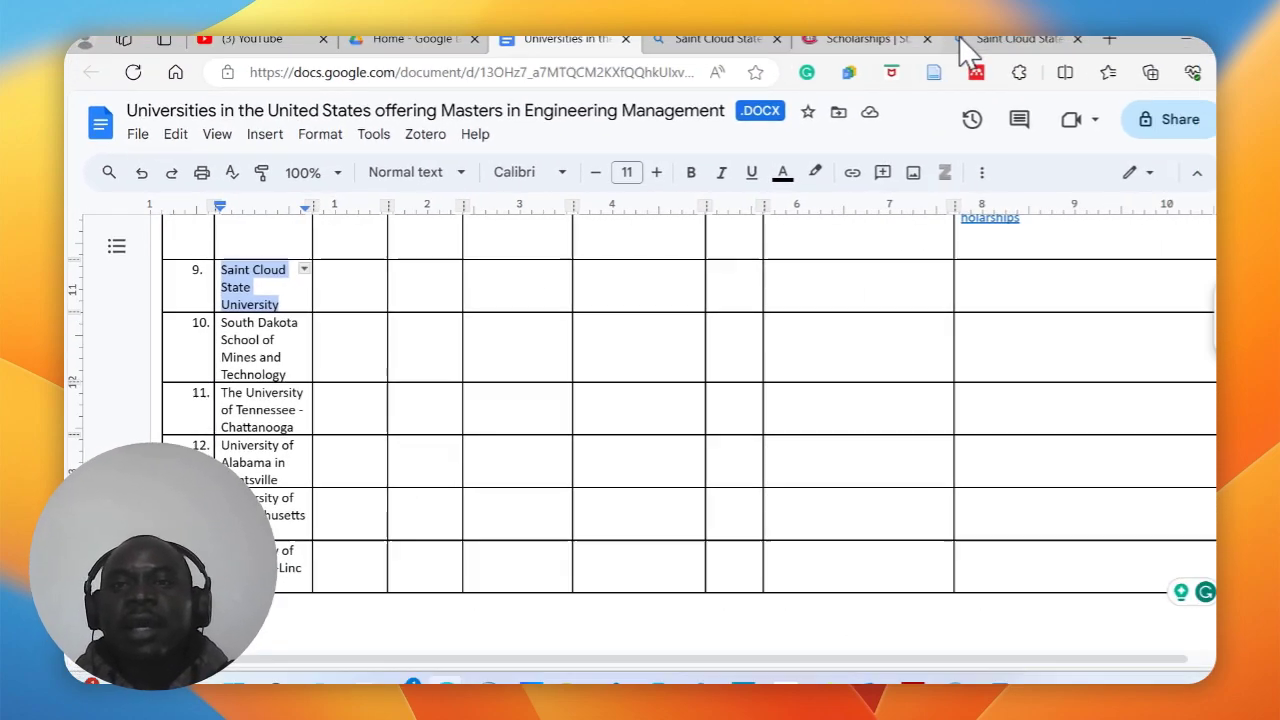
Search the web for Saint Cloud State University in a new browser tab to reach the university's website.
left_click(1109, 39)
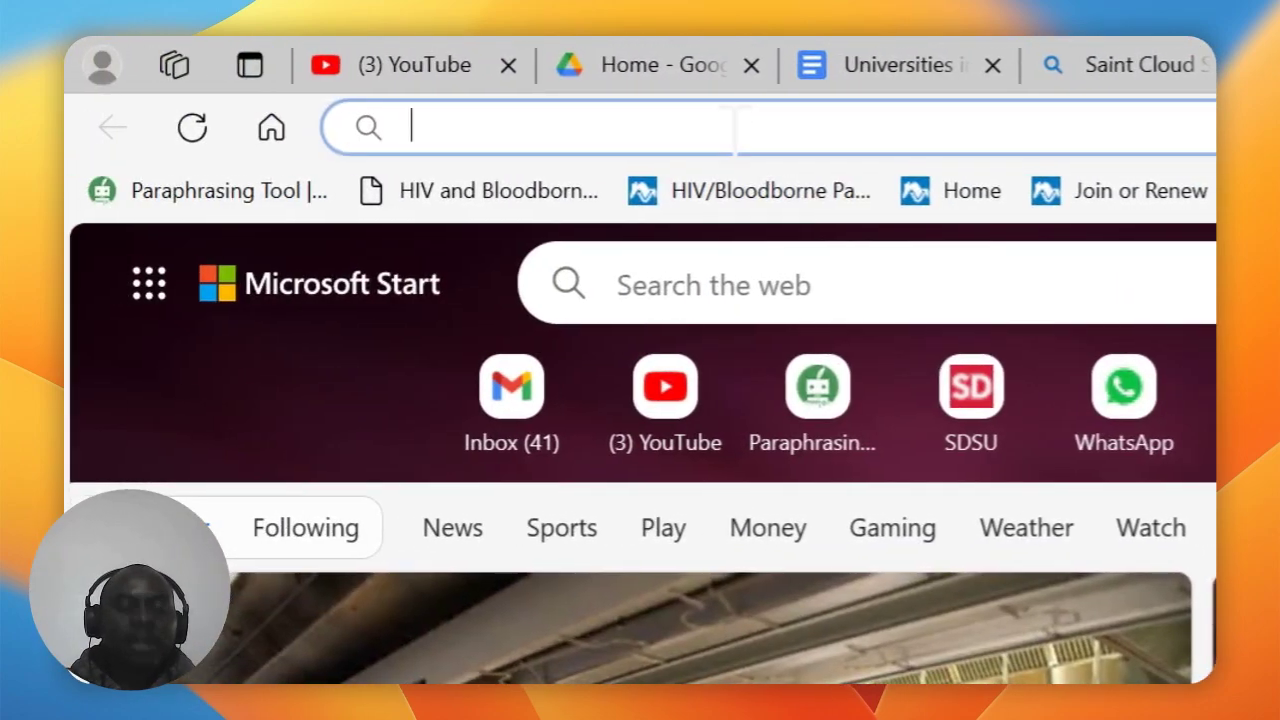
key("ctrl+v")
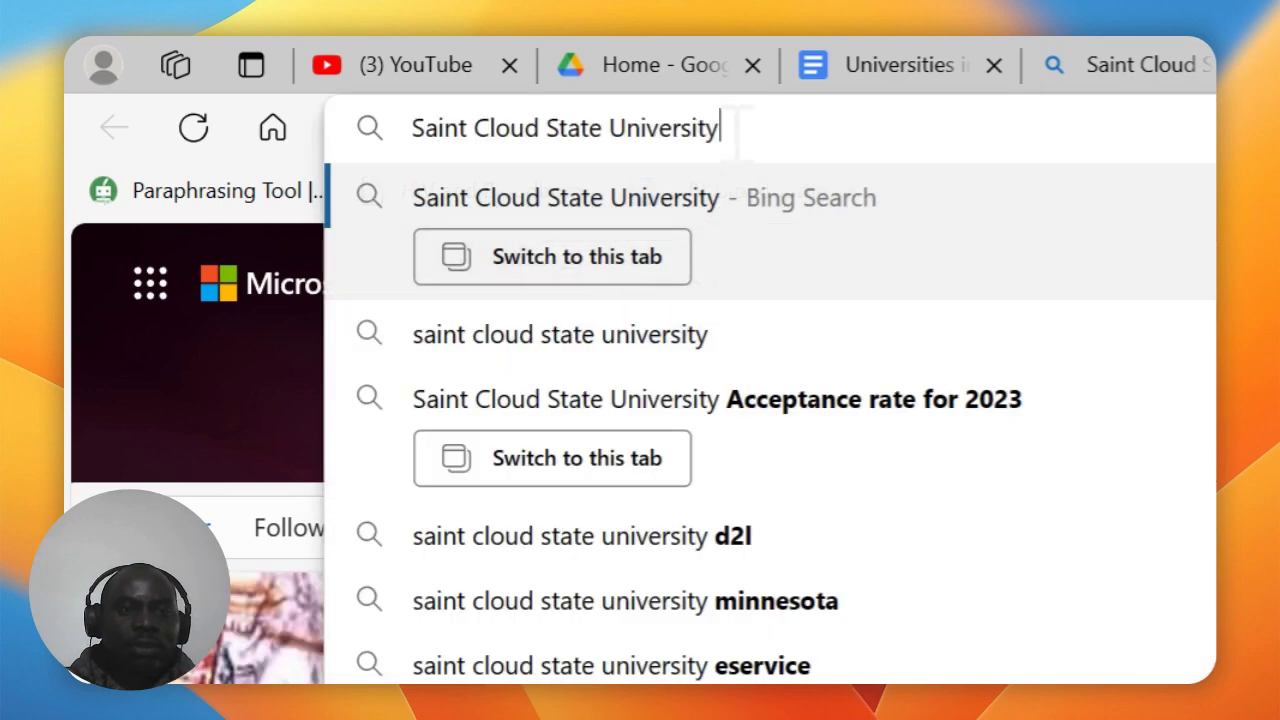
key("Return")
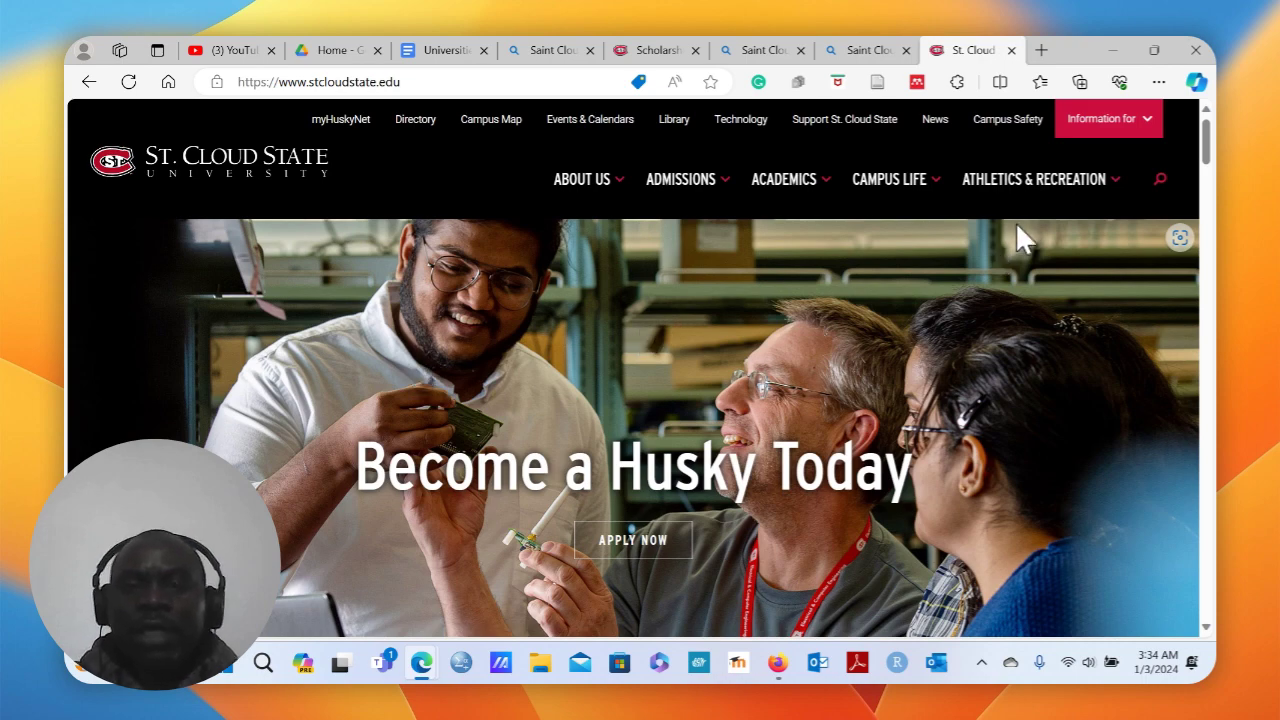
Search the university website for "Master of Eng" using the suggestion "master of engineering management (mem) st. cloud state university".
mouse_move(714, 217)
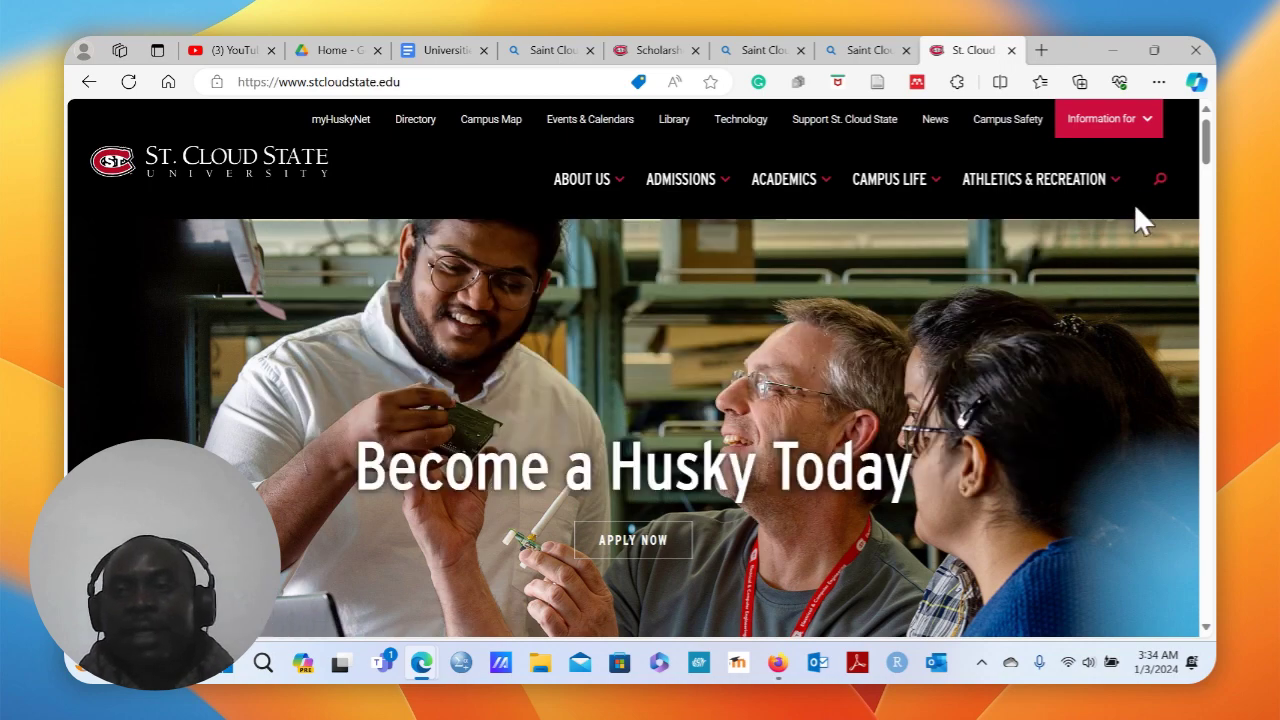
left_click(1159, 180)
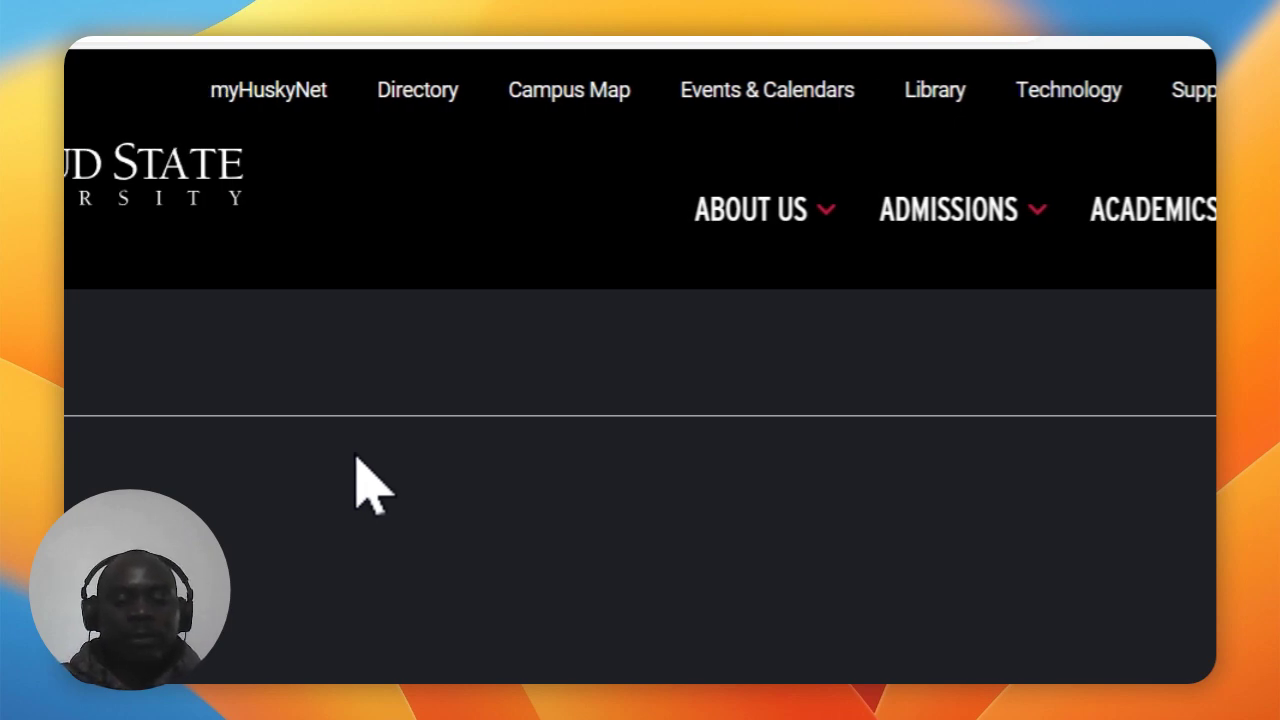
type("Master")
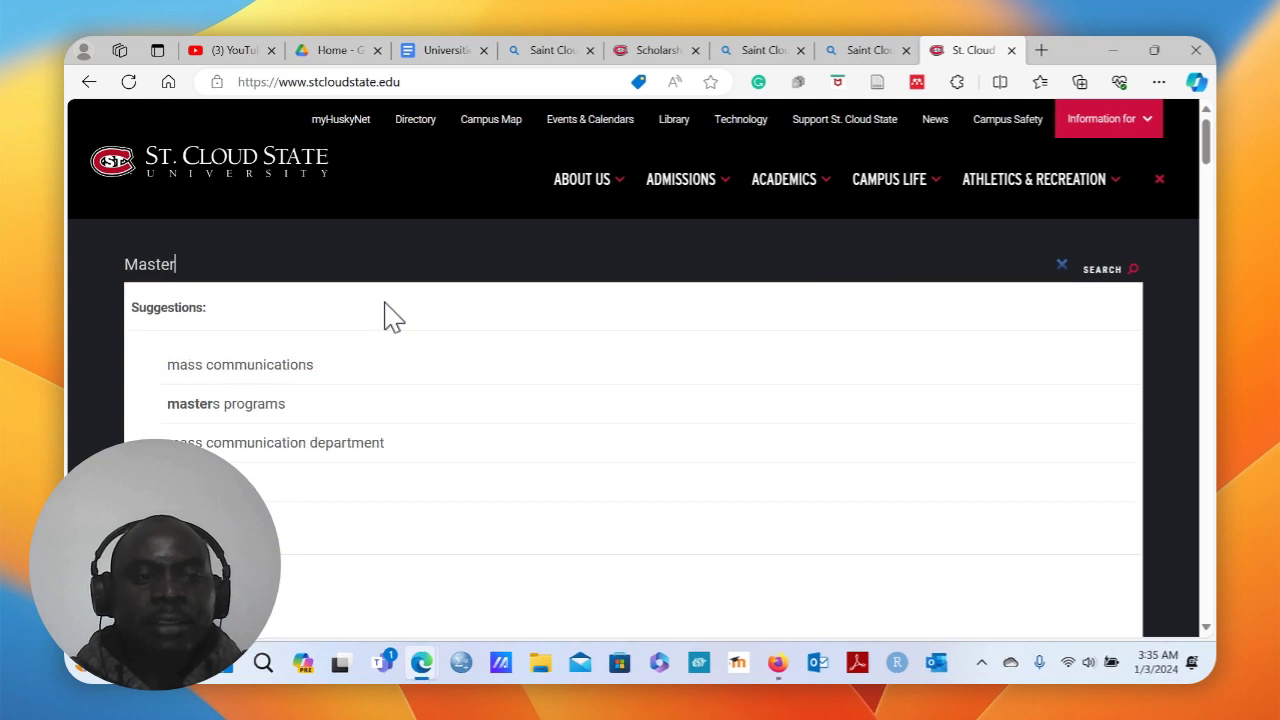
type(" of ")
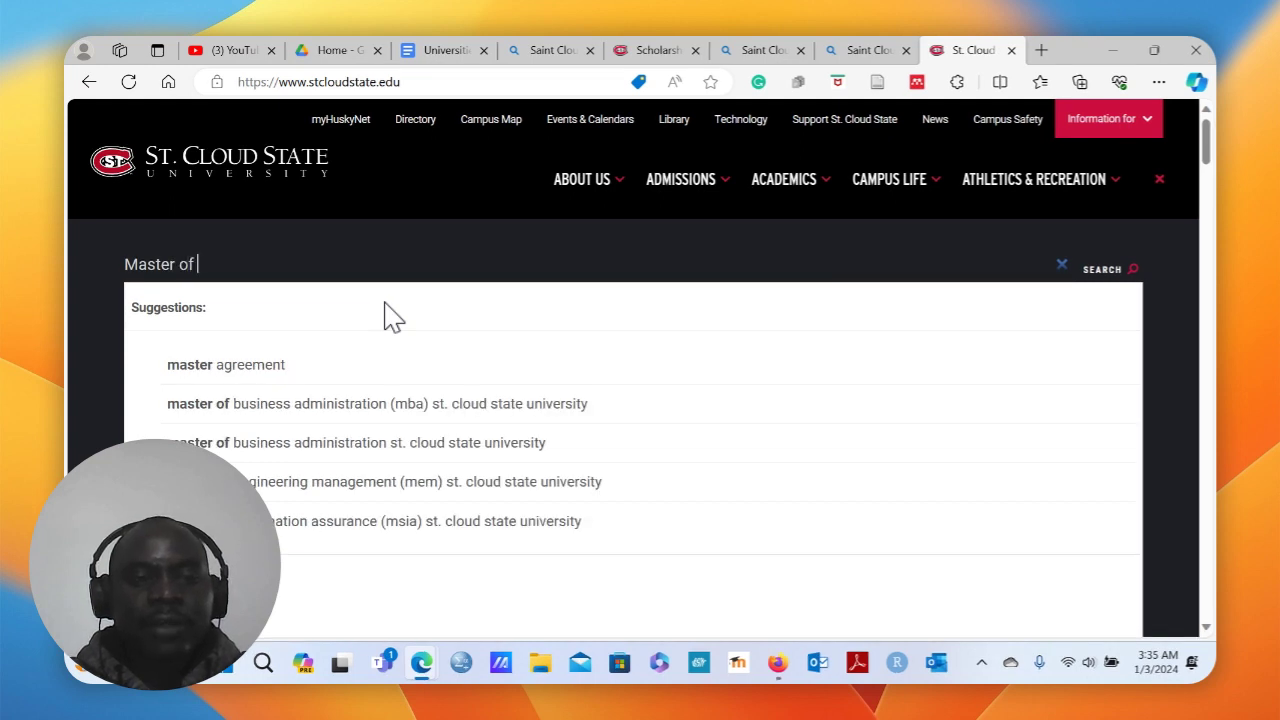
type("En")
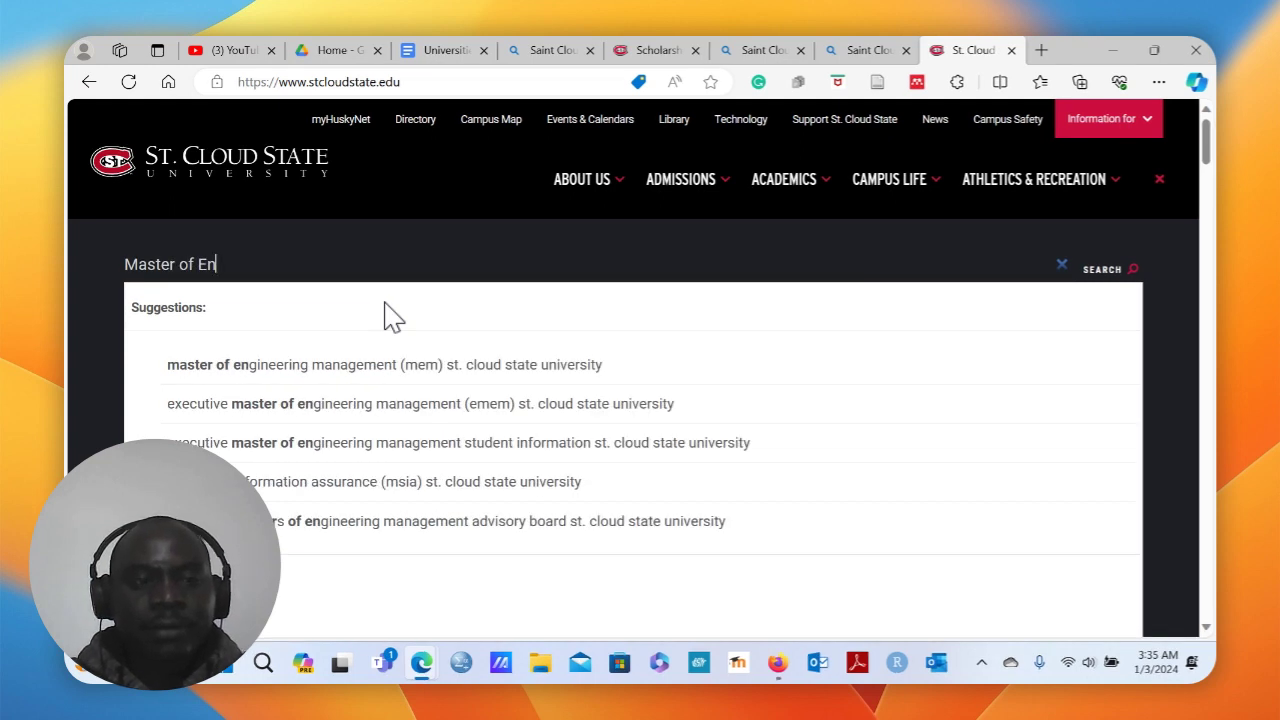
type("g")
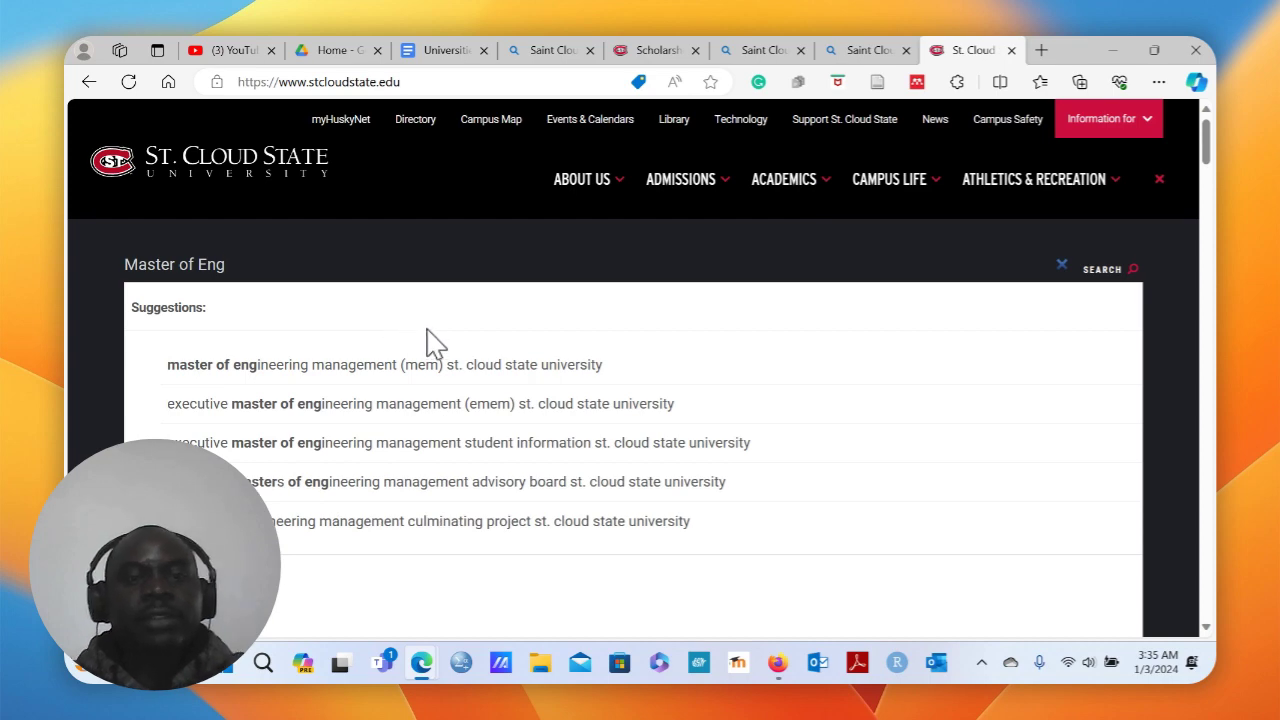
left_click(455, 370)
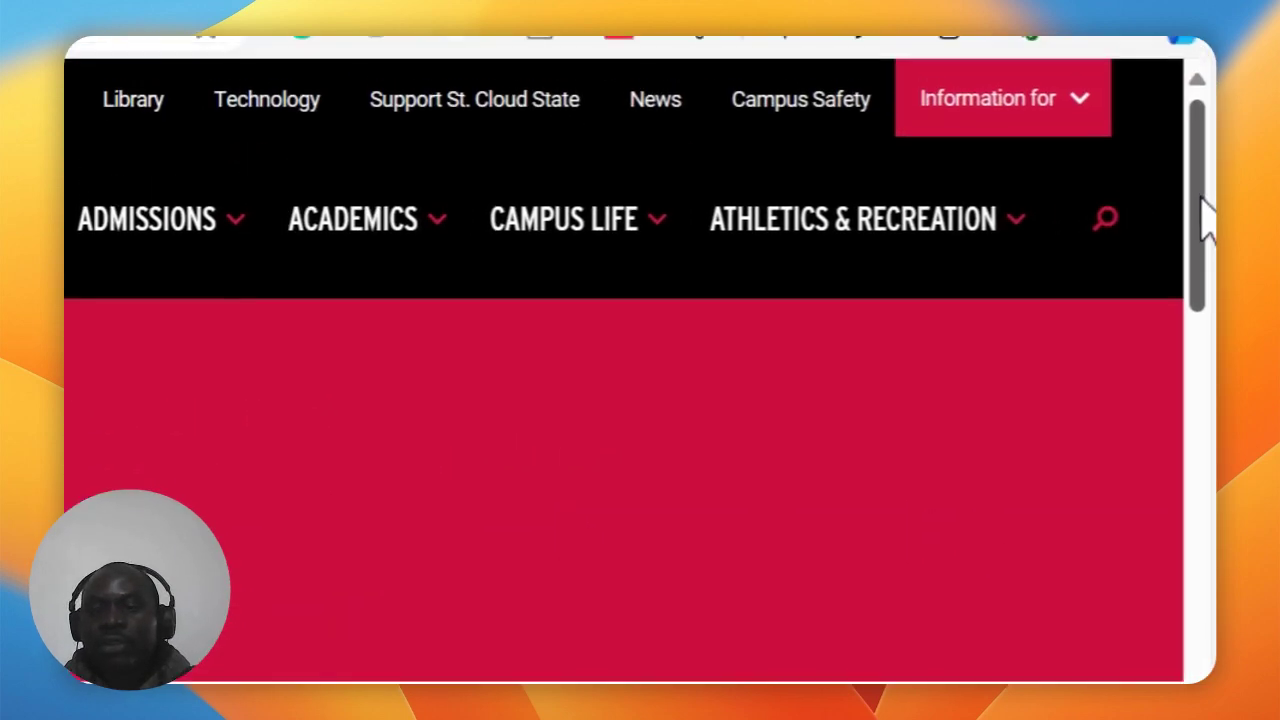
Open the Master of Engineering Management (MEM) program page from the search results.
left_click_drag(1207, 255, 1214, 343)
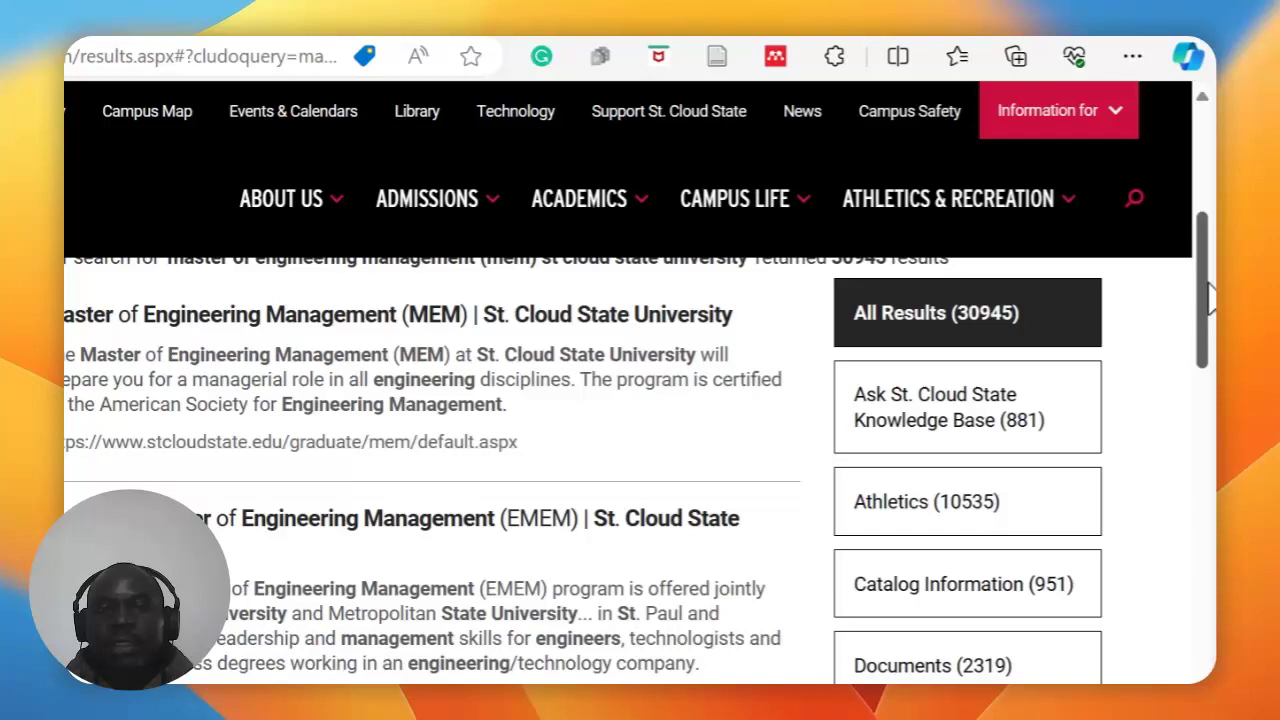
scroll(1178, 240, "up", 1)
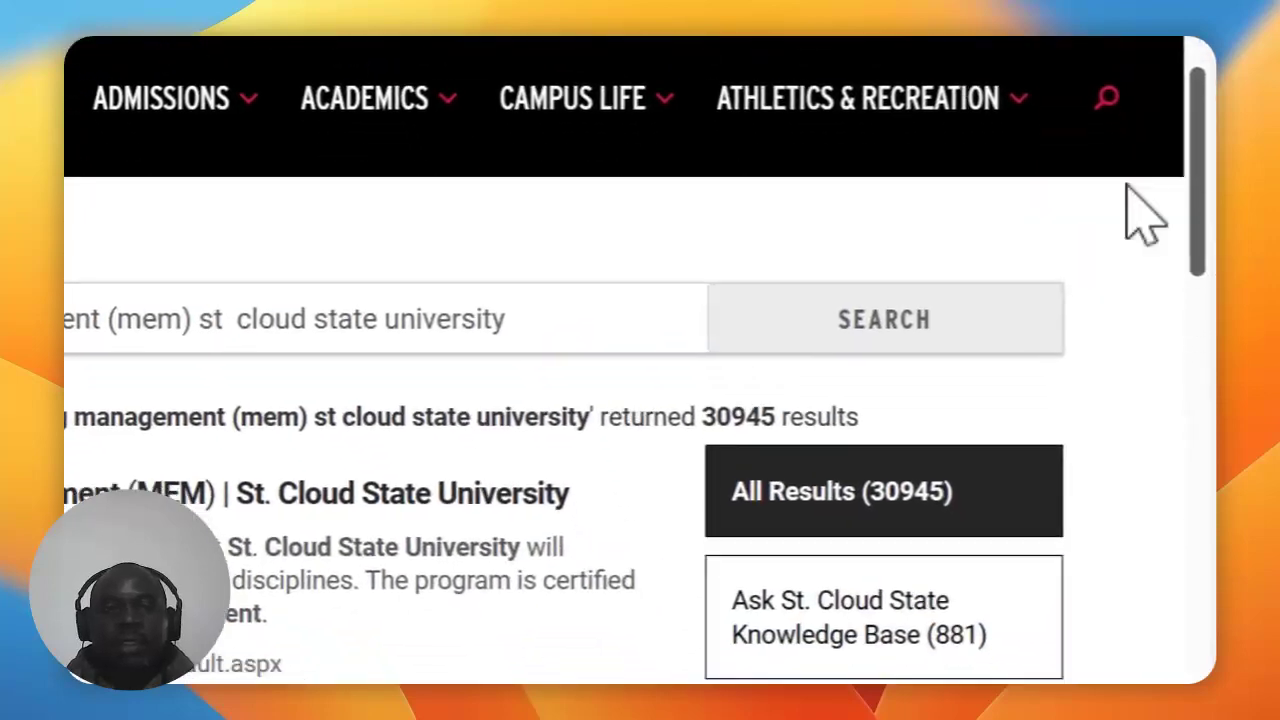
left_click(325, 453)
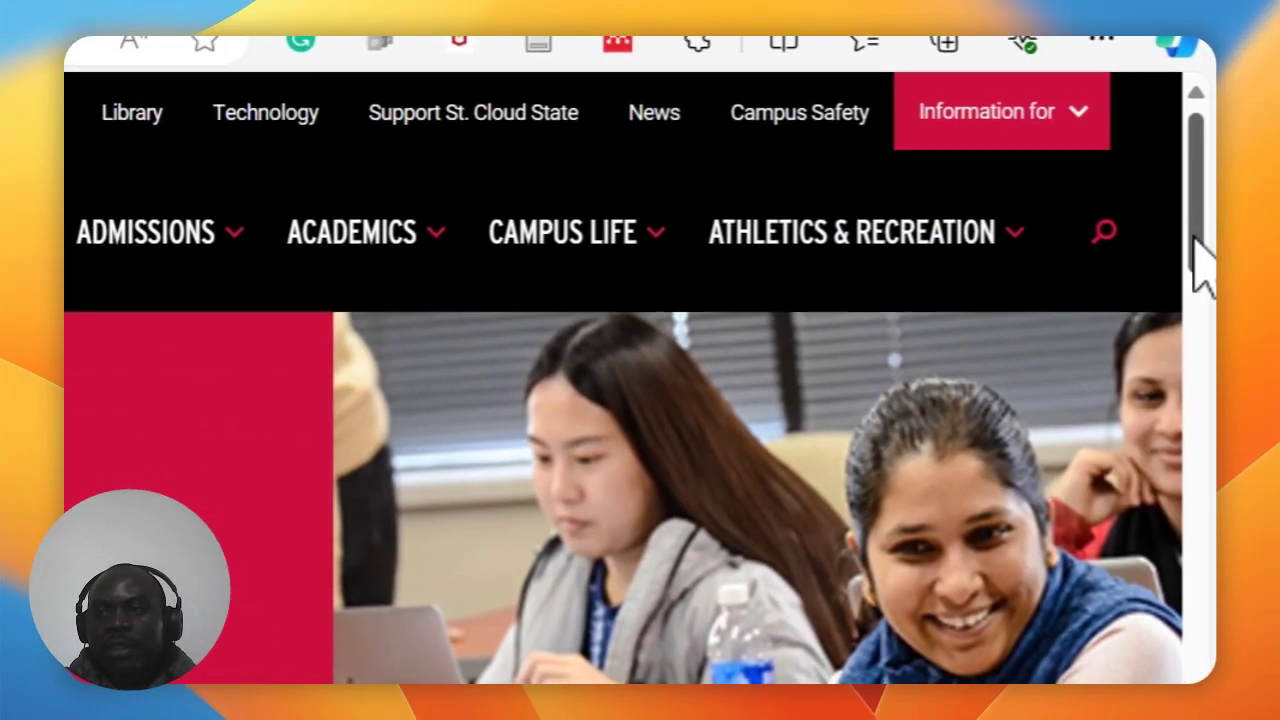
Review the MEM program page and open its Graduate Assistantships page.
left_click_drag(1205, 225, 1200, 260)
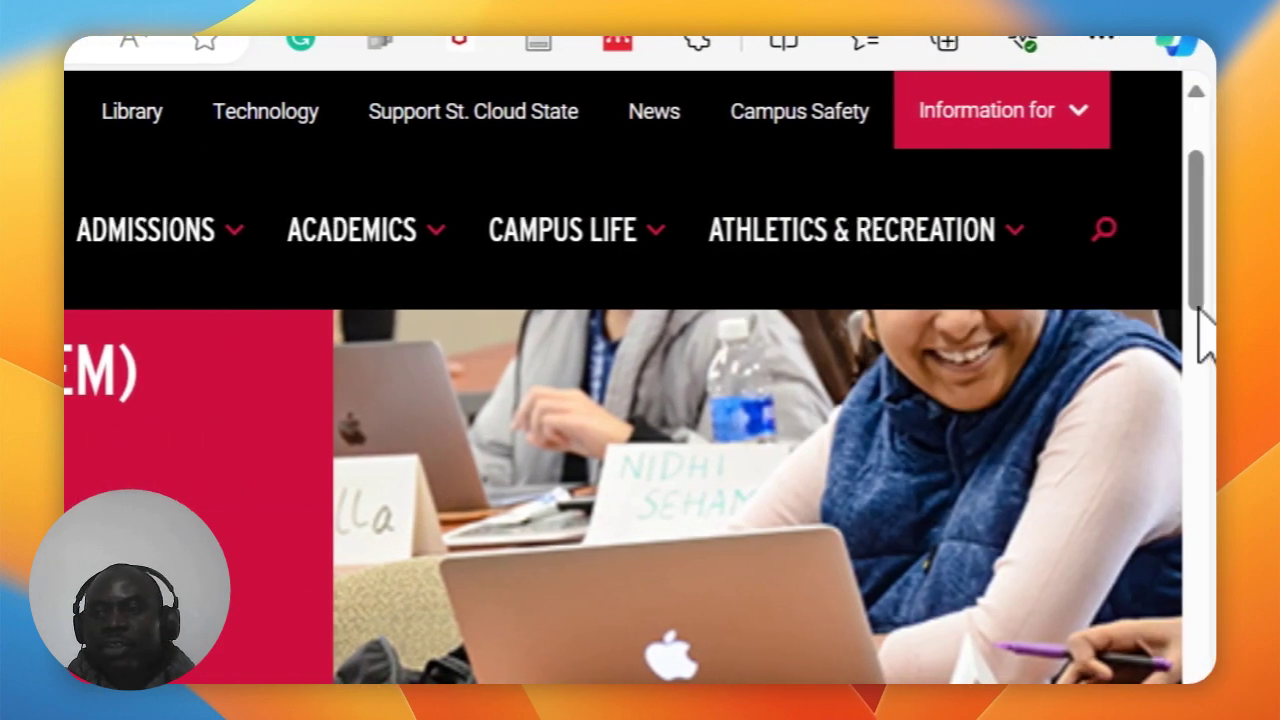
scroll(1203, 330, "down", 5)
scroll(1203, 345, "down", 2)
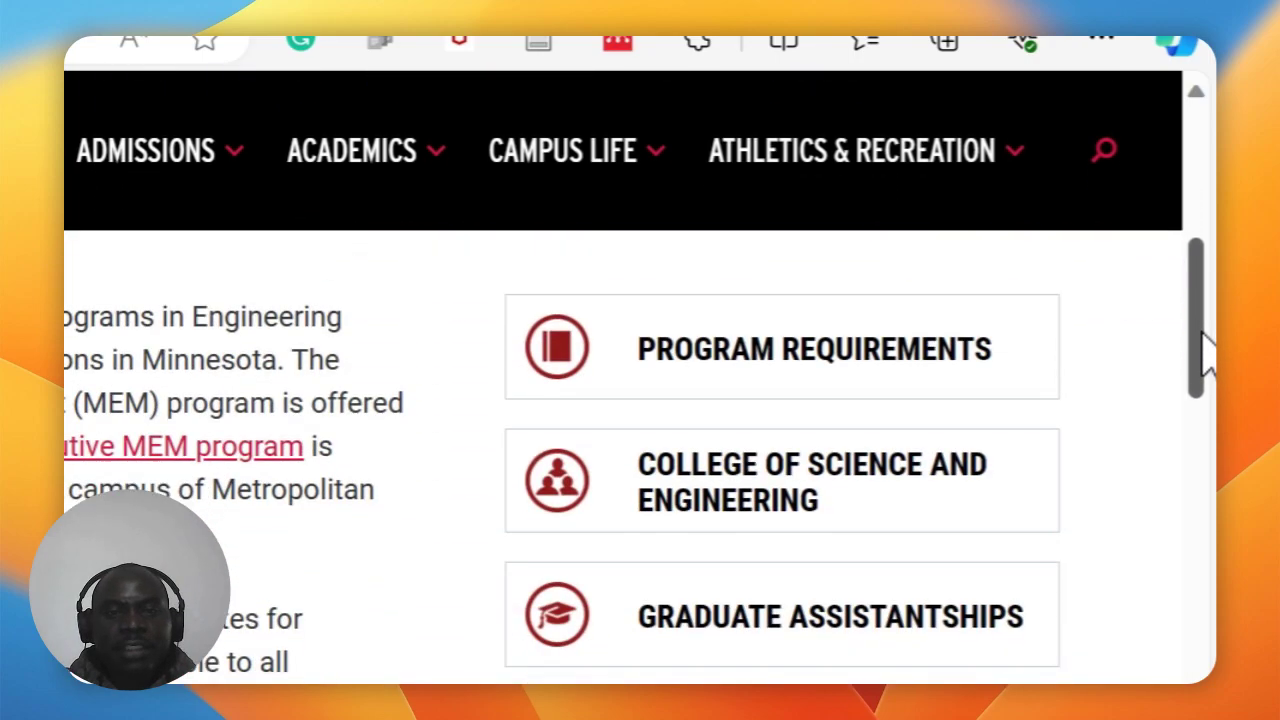
scroll(1206, 365, "down", 4)
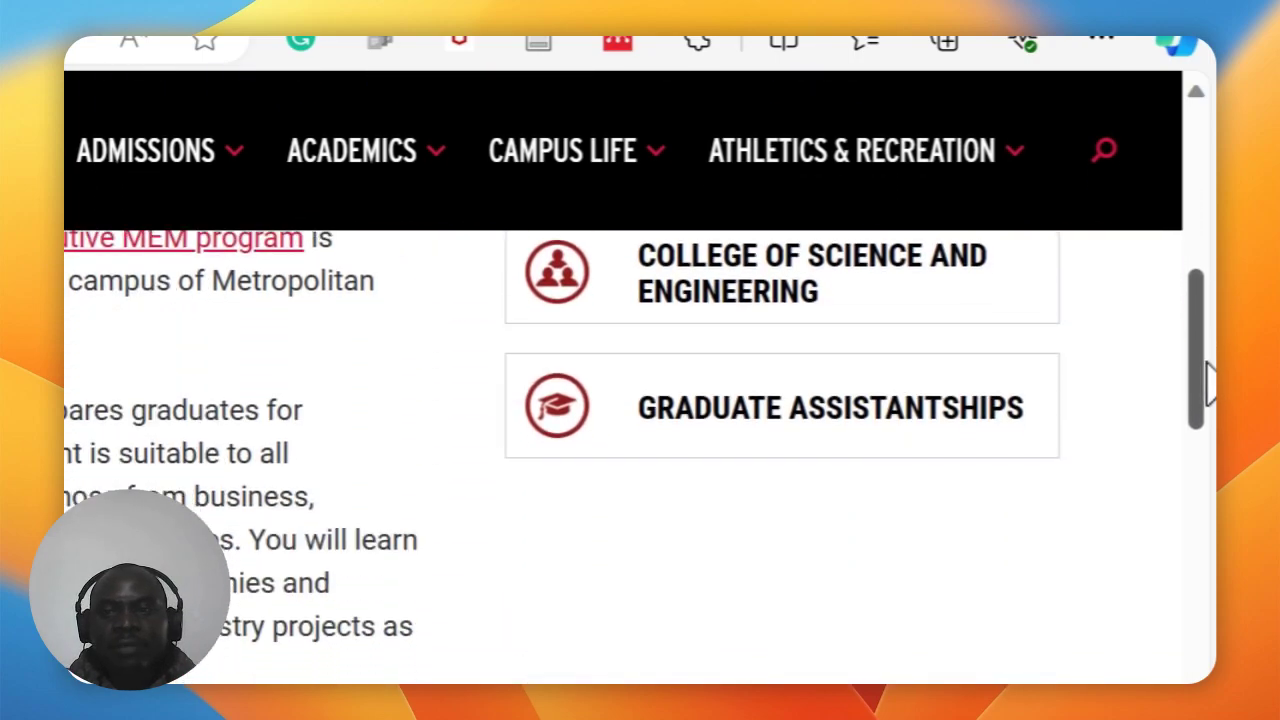
scroll(1115, 215, "up", 1)
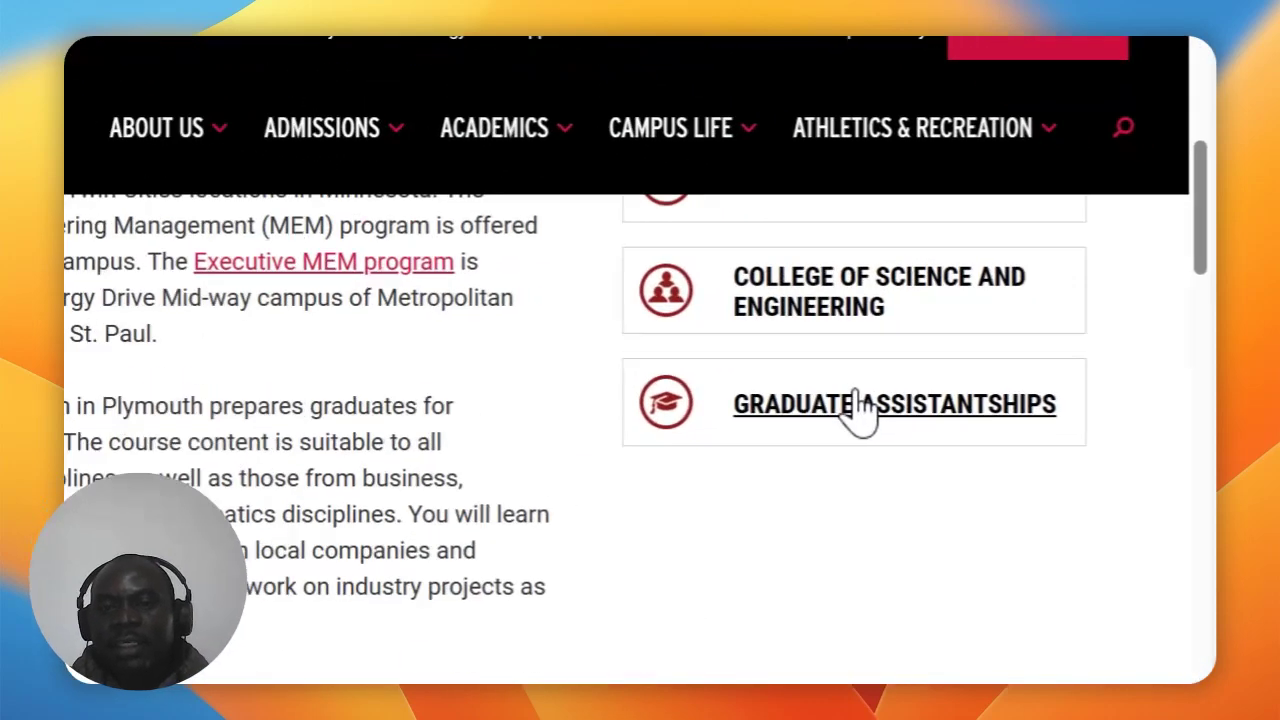
left_click(1000, 346)
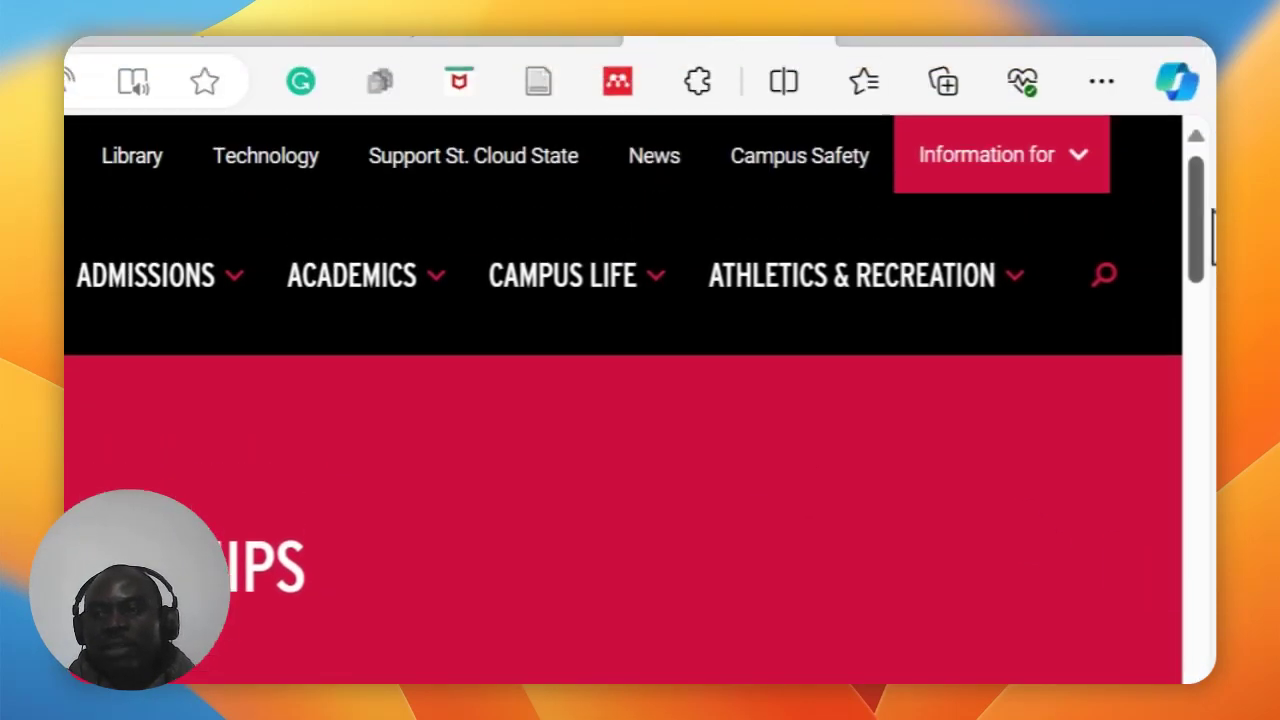
Read the assistantship overview, highlighting the types of assistantships and the eligibility statement about international students.
left_click_drag(1198, 222, 1194, 276)
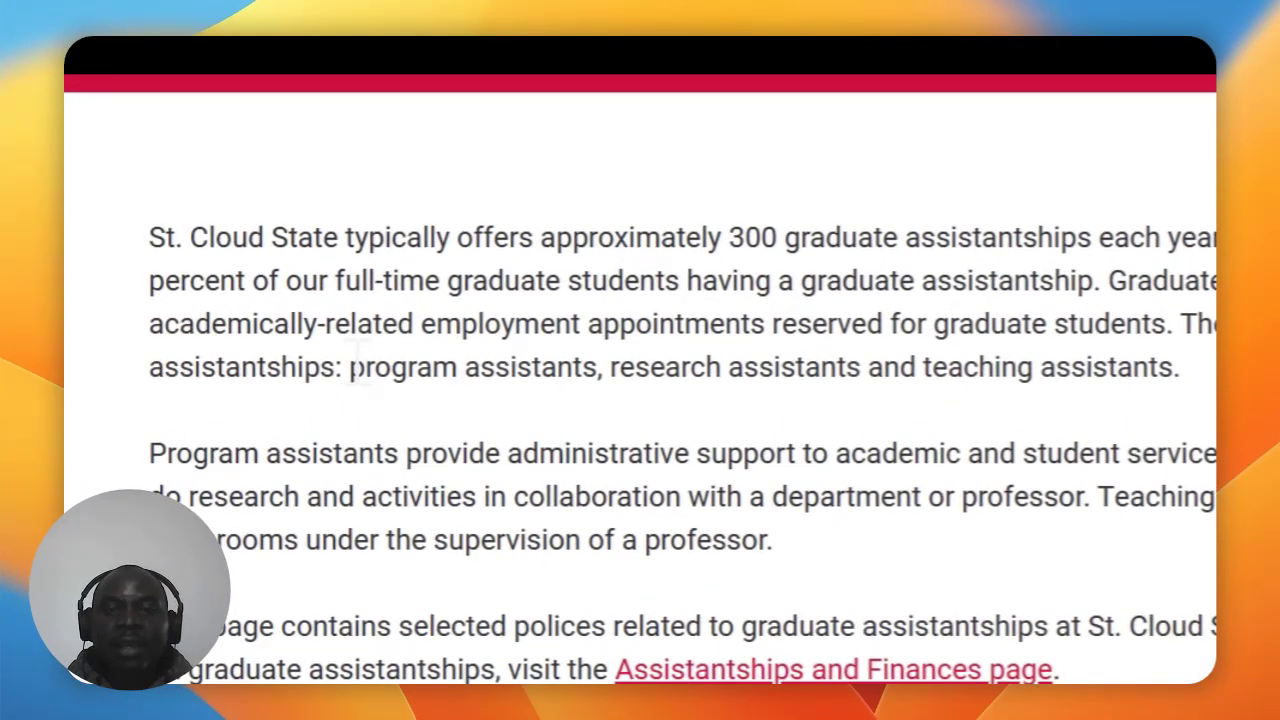
left_click_drag(512, 325, 1196, 366)
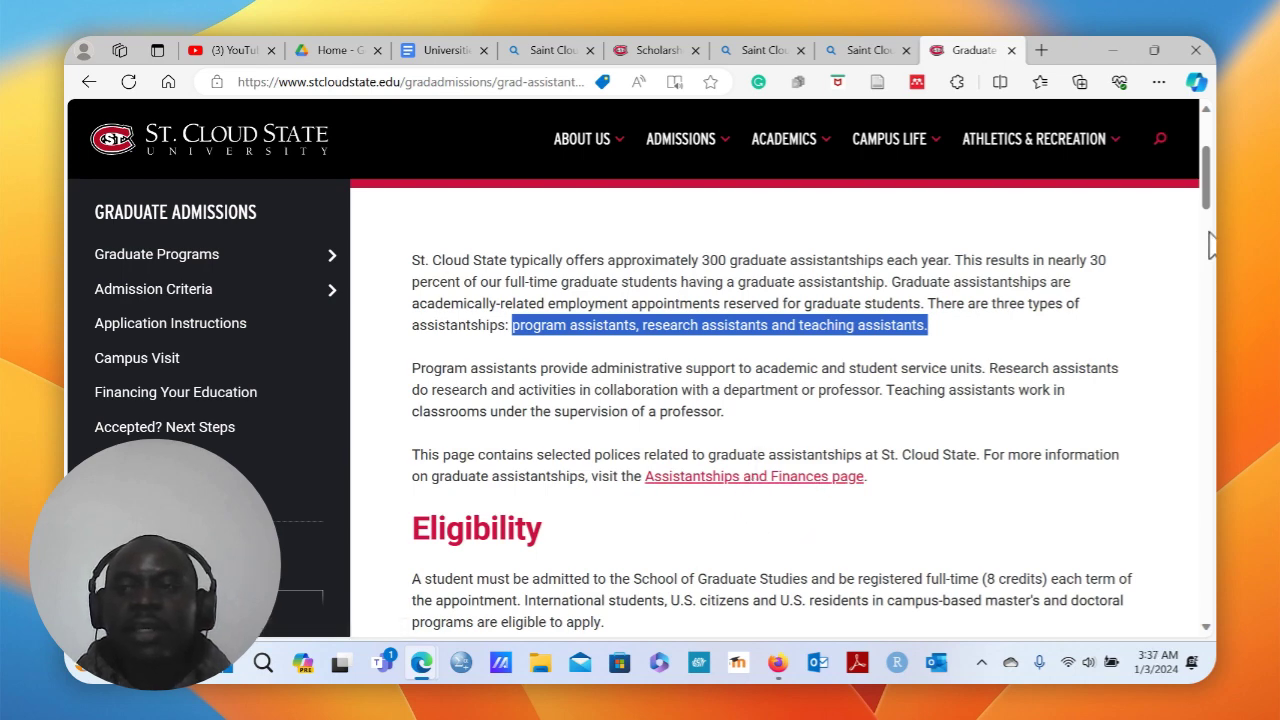
left_click_drag(1207, 195, 1208, 221)
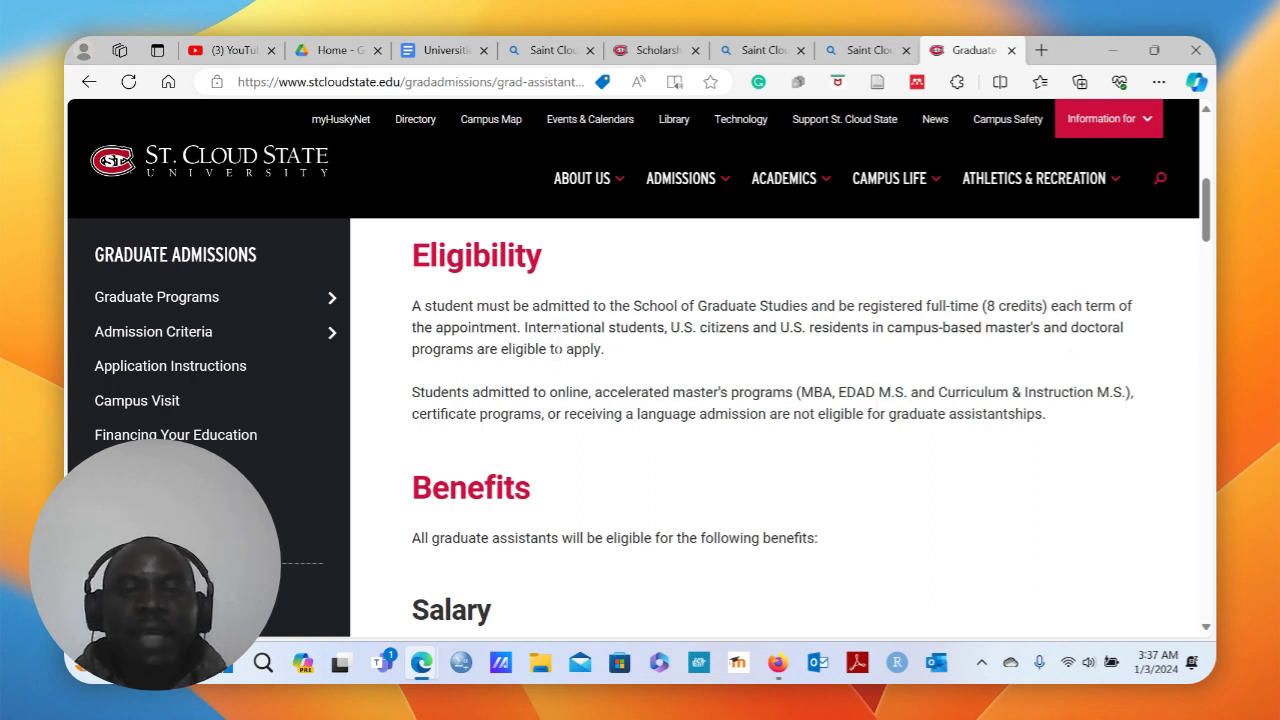
left_click_drag(524, 327, 650, 366)
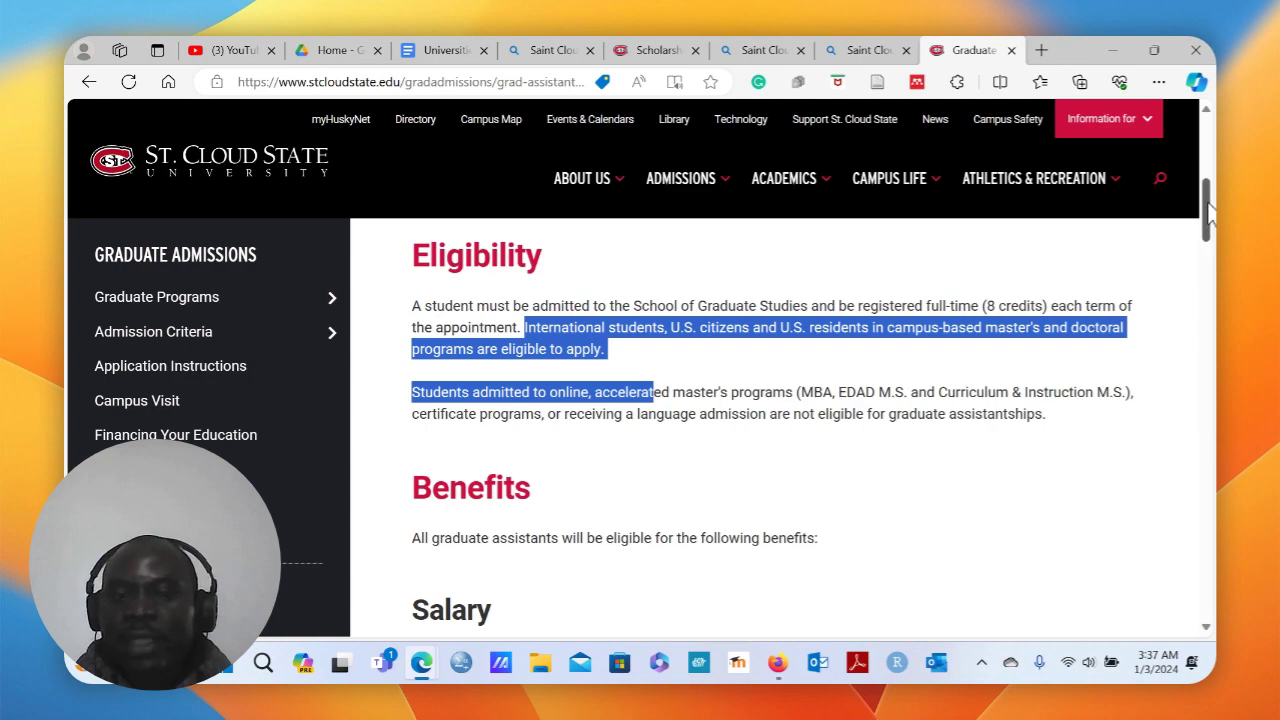
Examine the graduate assistants' salary section and stipend table, and return to the MEM program page.
scroll(1208, 210, "down", 2)
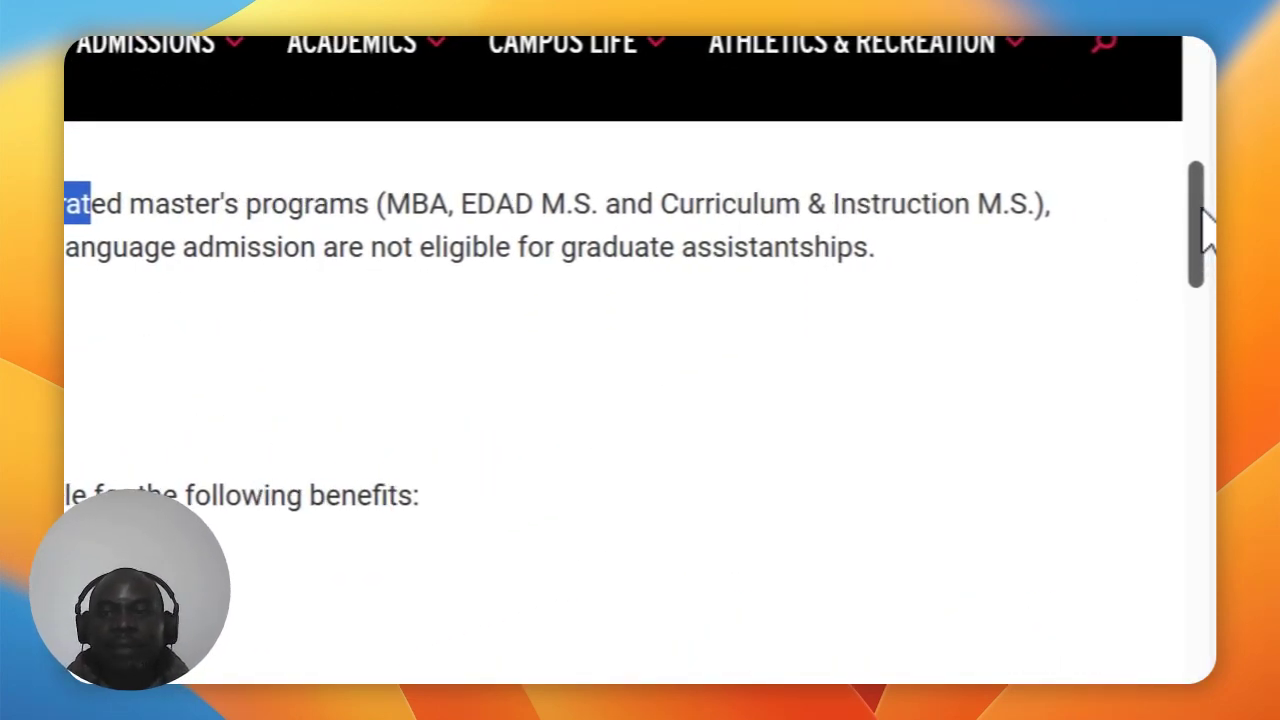
left_click_drag(1203, 229, 1203, 277)
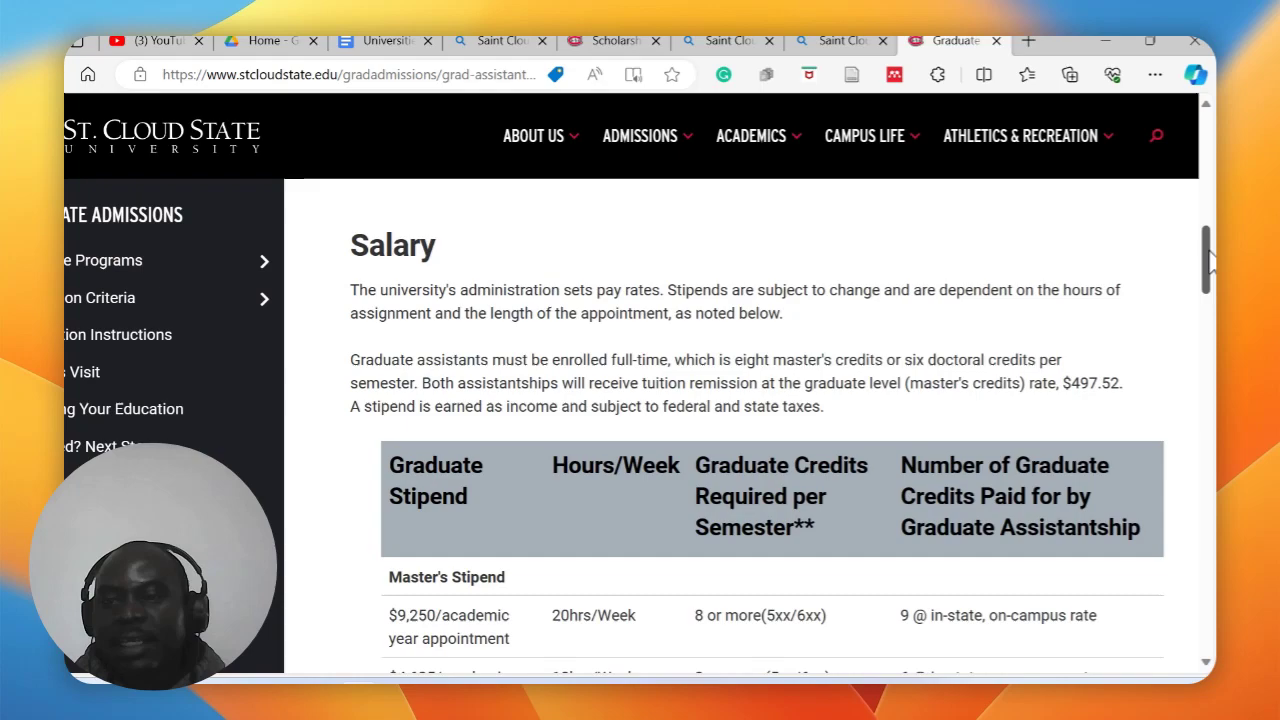
left_click_drag(1210, 260, 1210, 286)
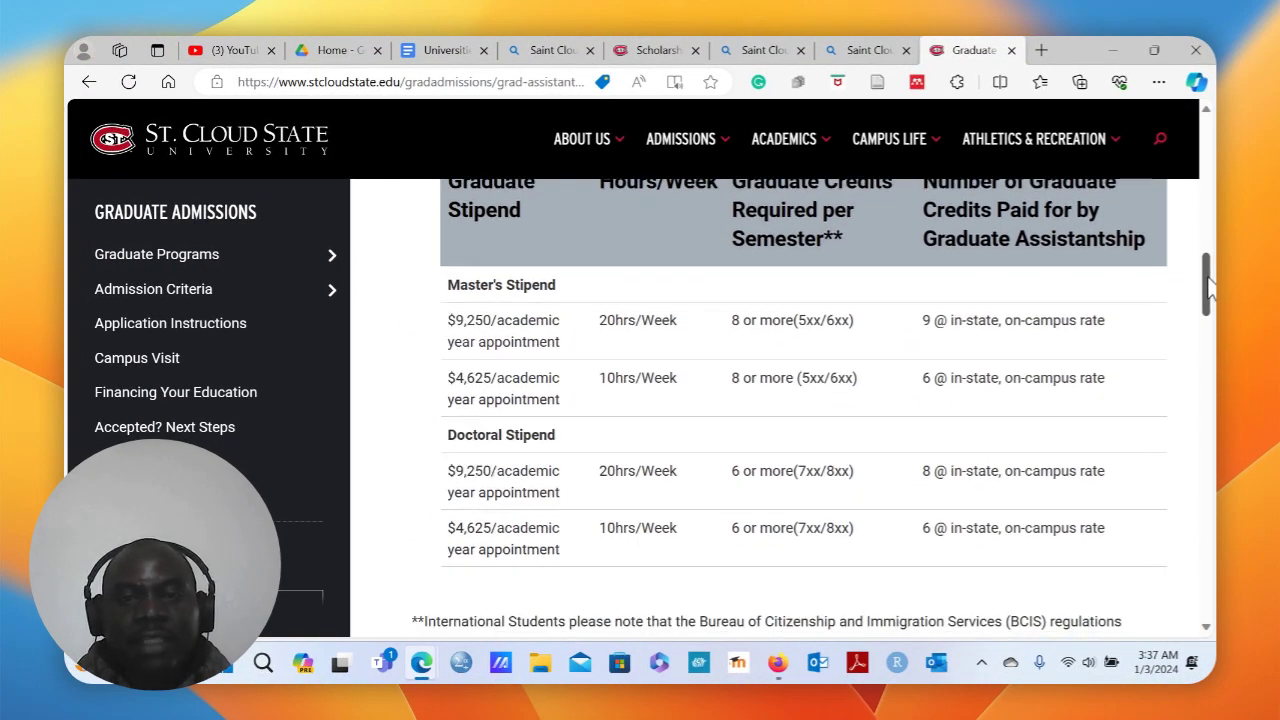
left_click_drag(1210, 287, 1210, 284)
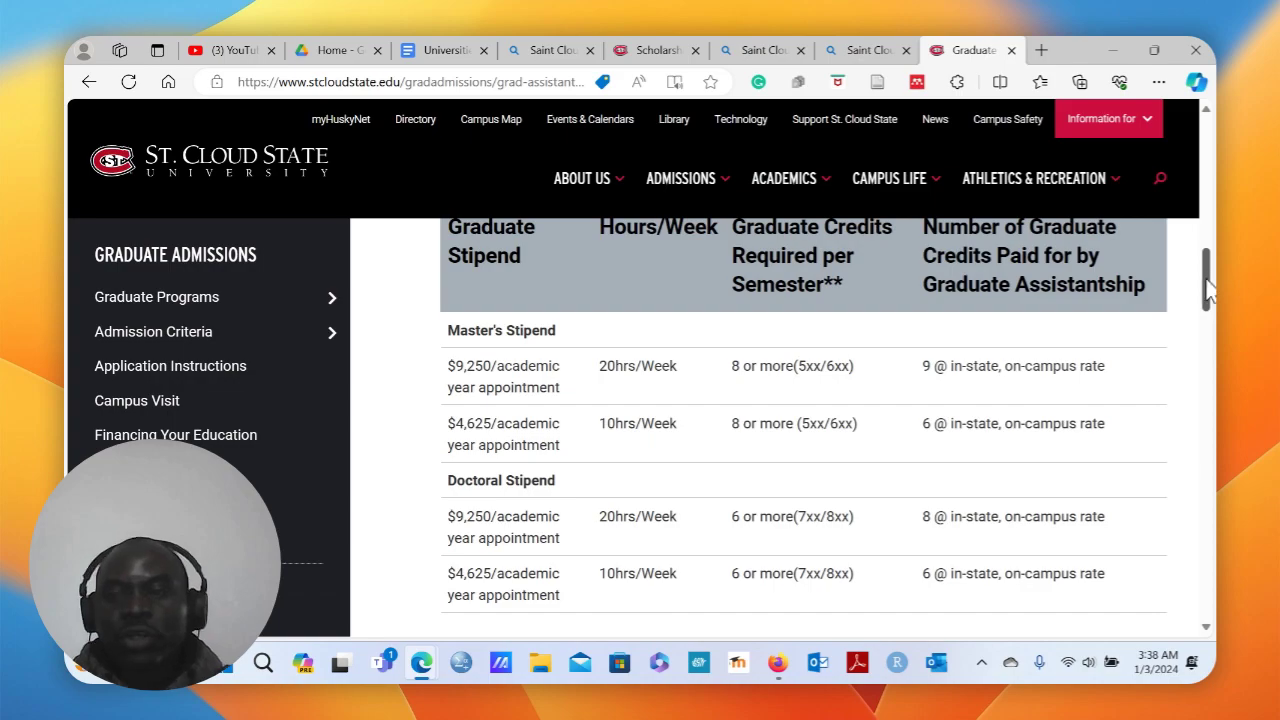
left_click_drag(1207, 287, 1210, 140)
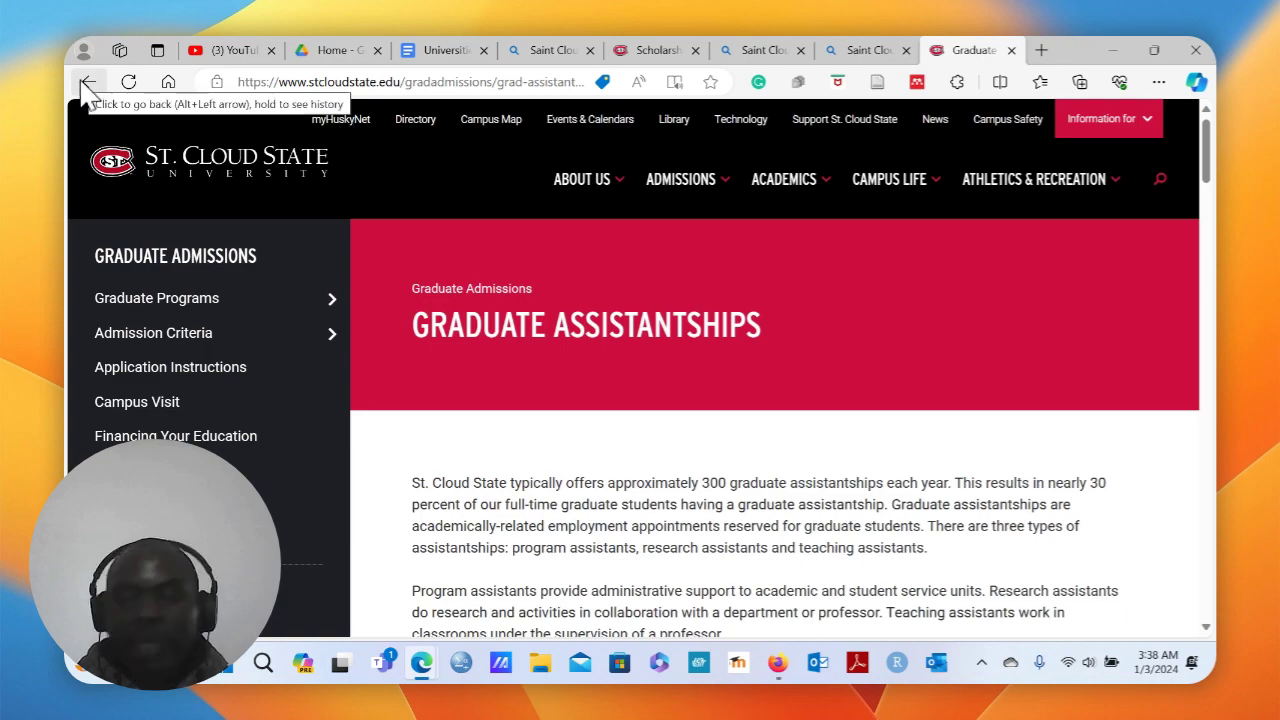
left_click(87, 88)
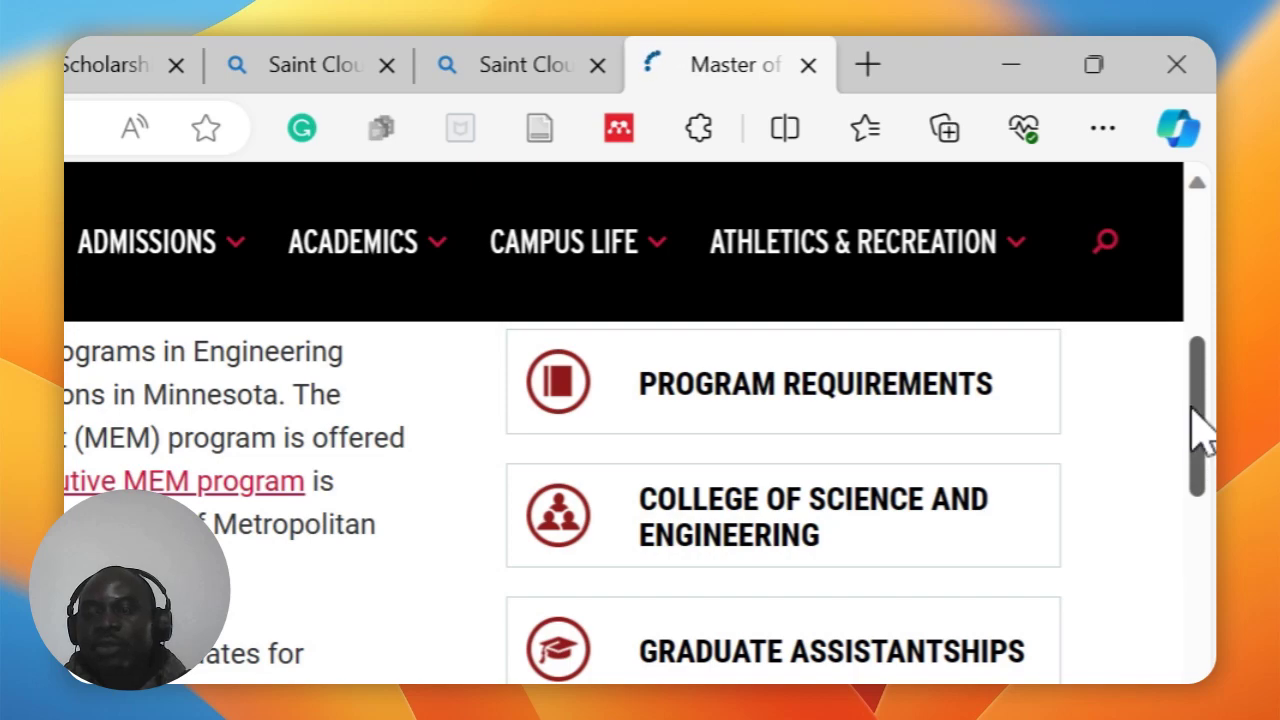
Copy the MEM program page's web address and go to row 9's link cell in the universities document.
left_click_drag(1210, 430, 1210, 250)
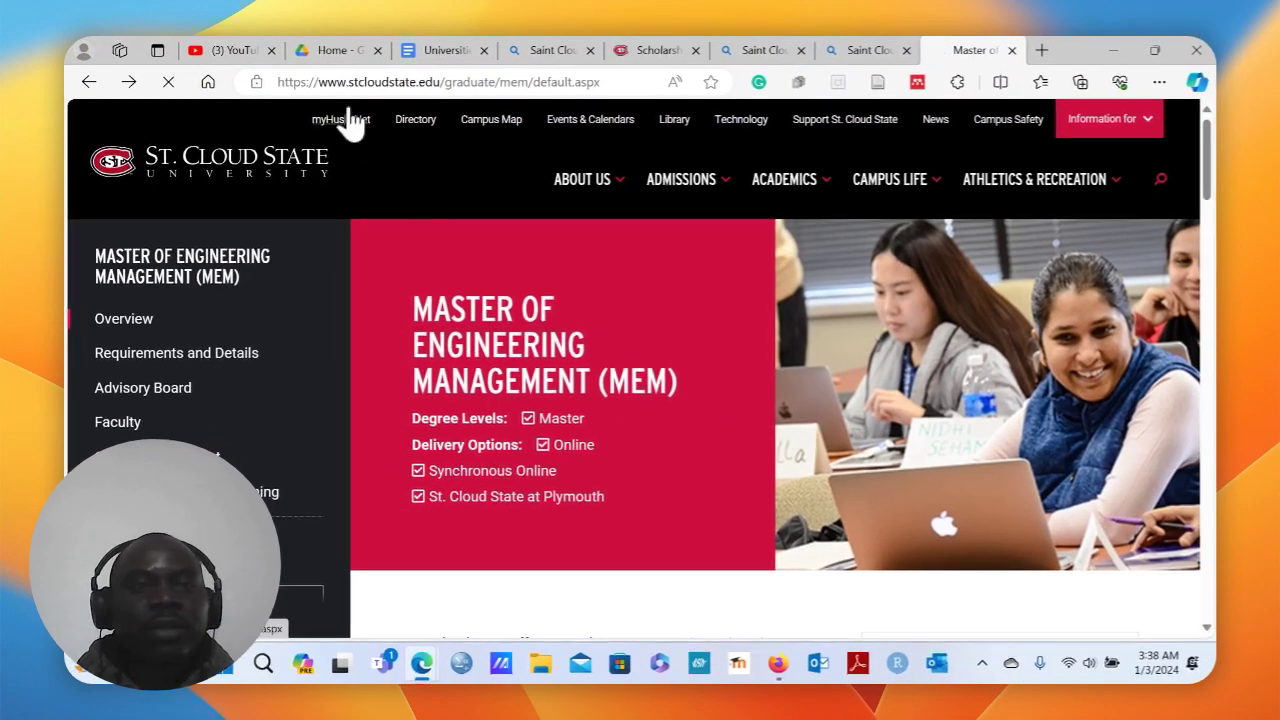
left_click(323, 67)
right_click(354, 105)
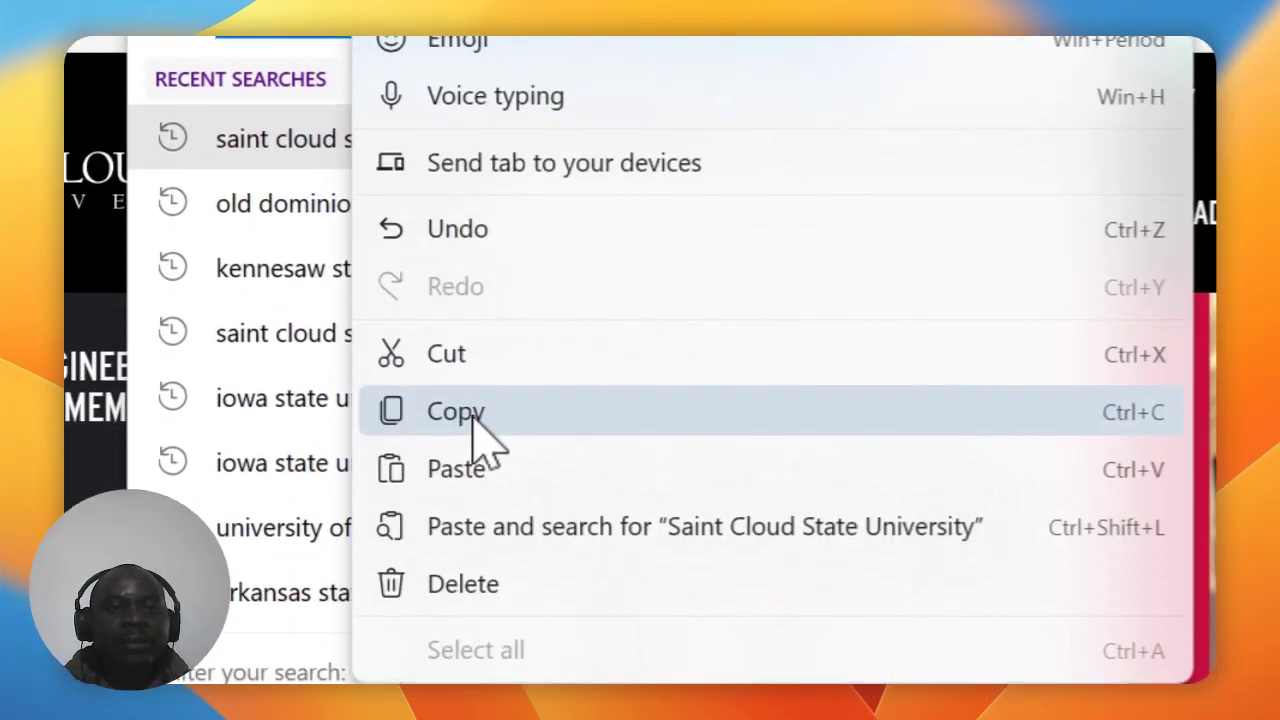
left_click(470, 425)
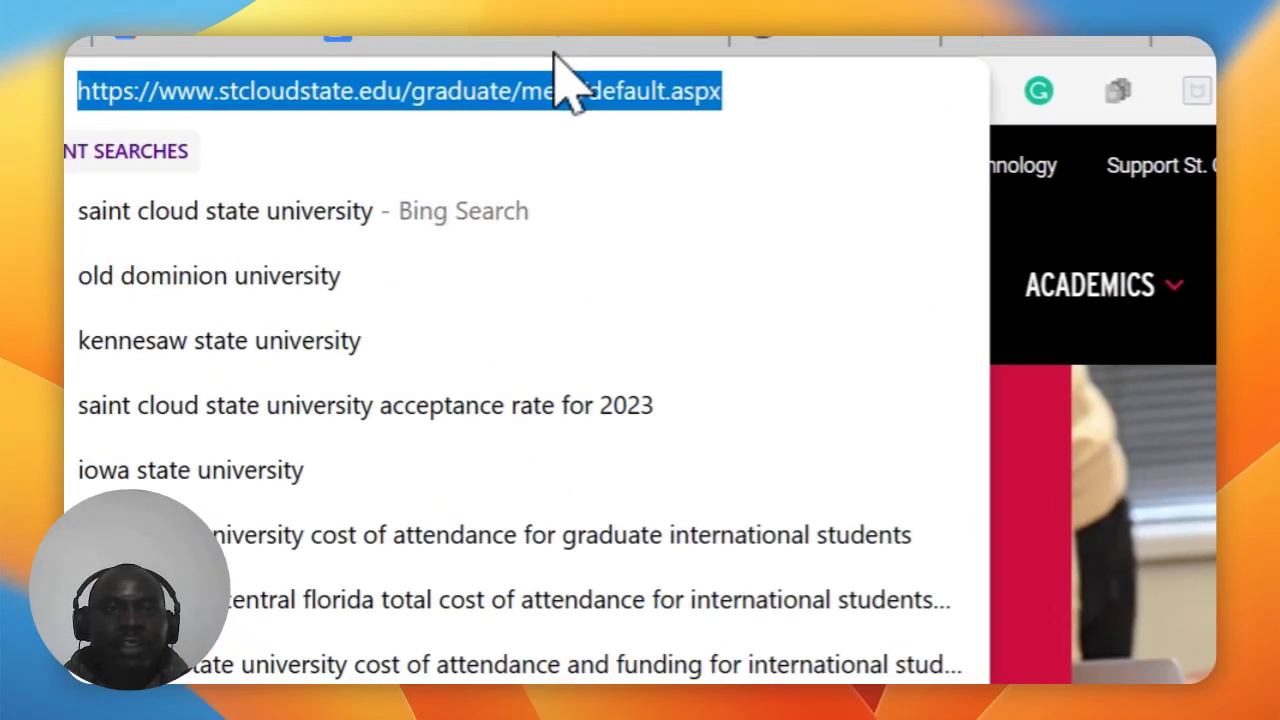
left_click(421, 62)
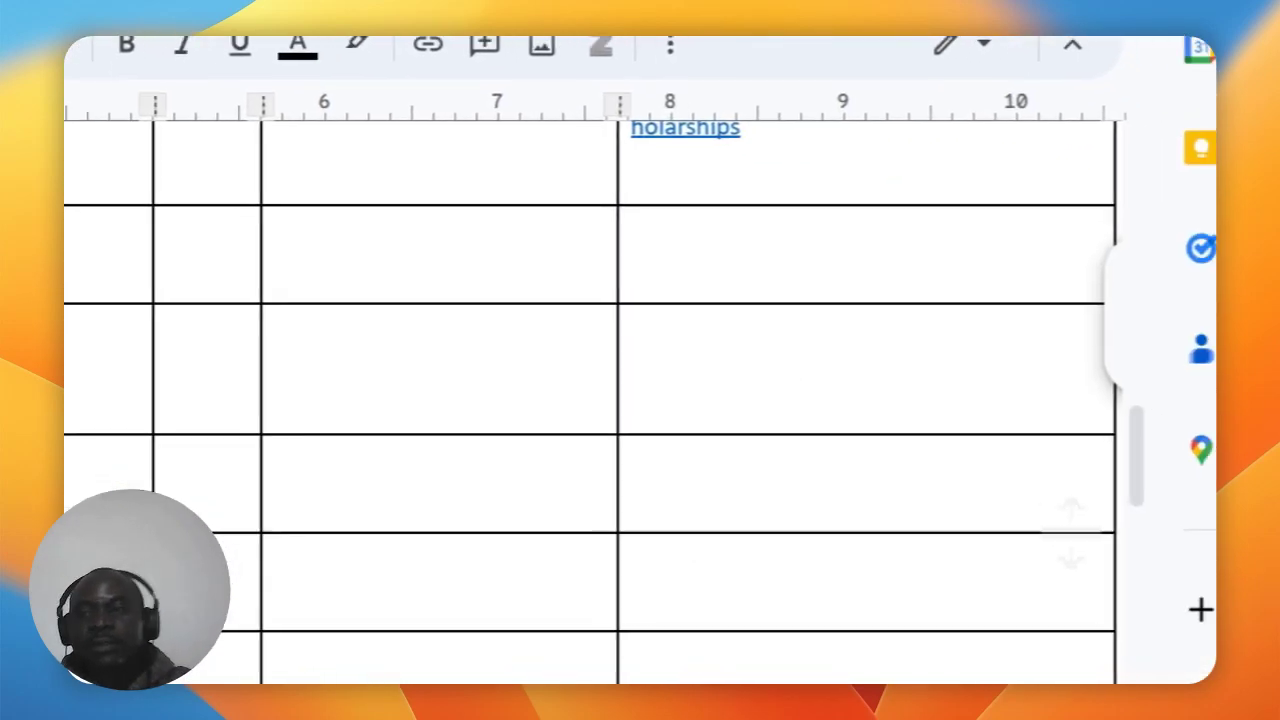
scroll(1100, 465, "up", 3)
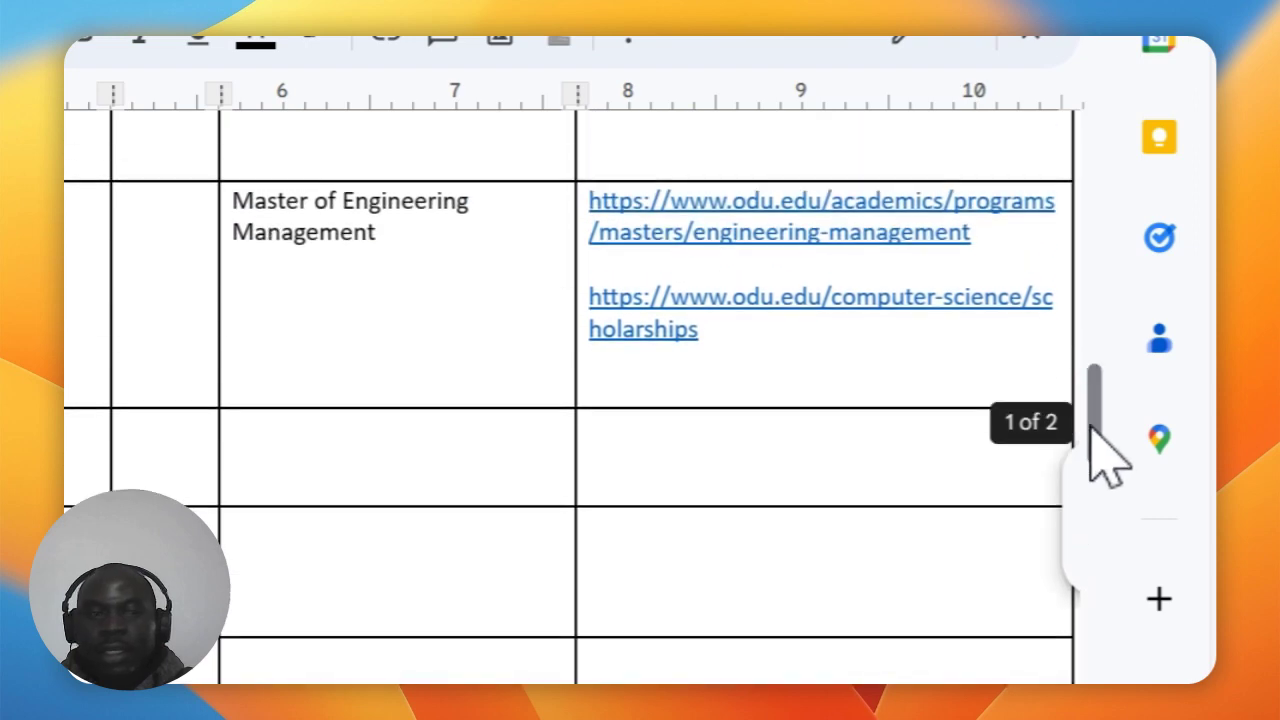
left_click(665, 445)
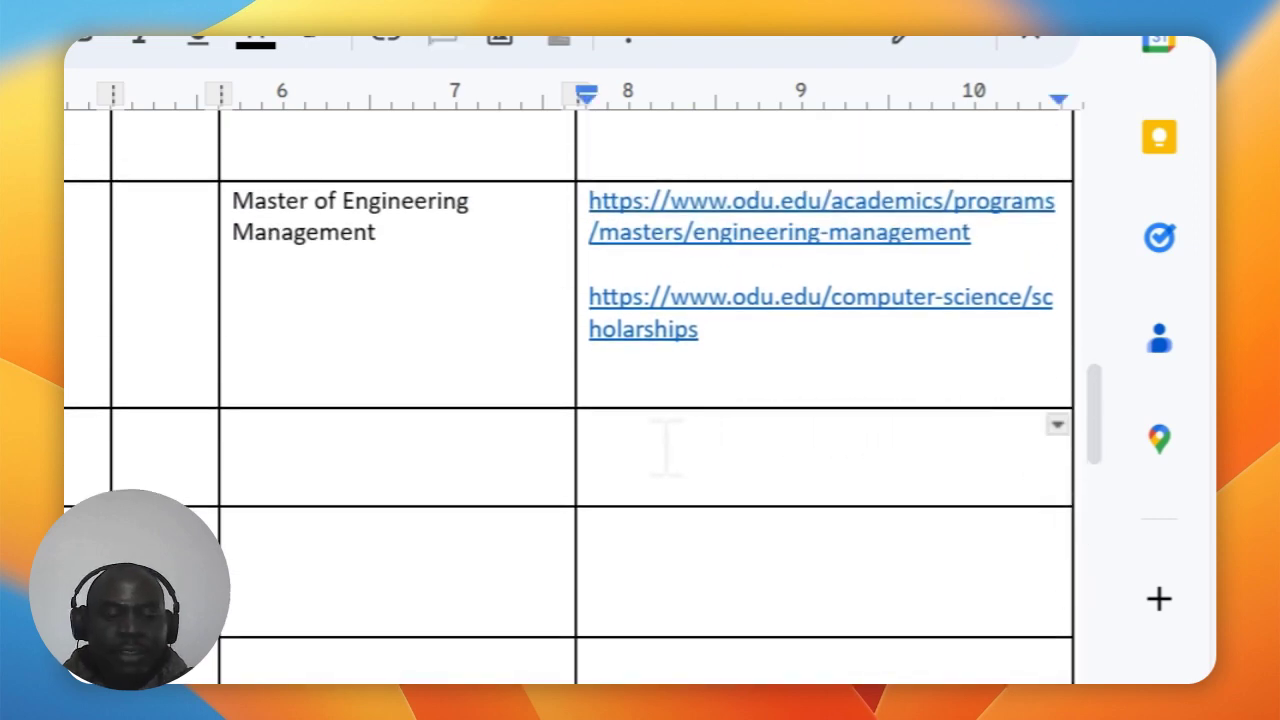
key("super+v")
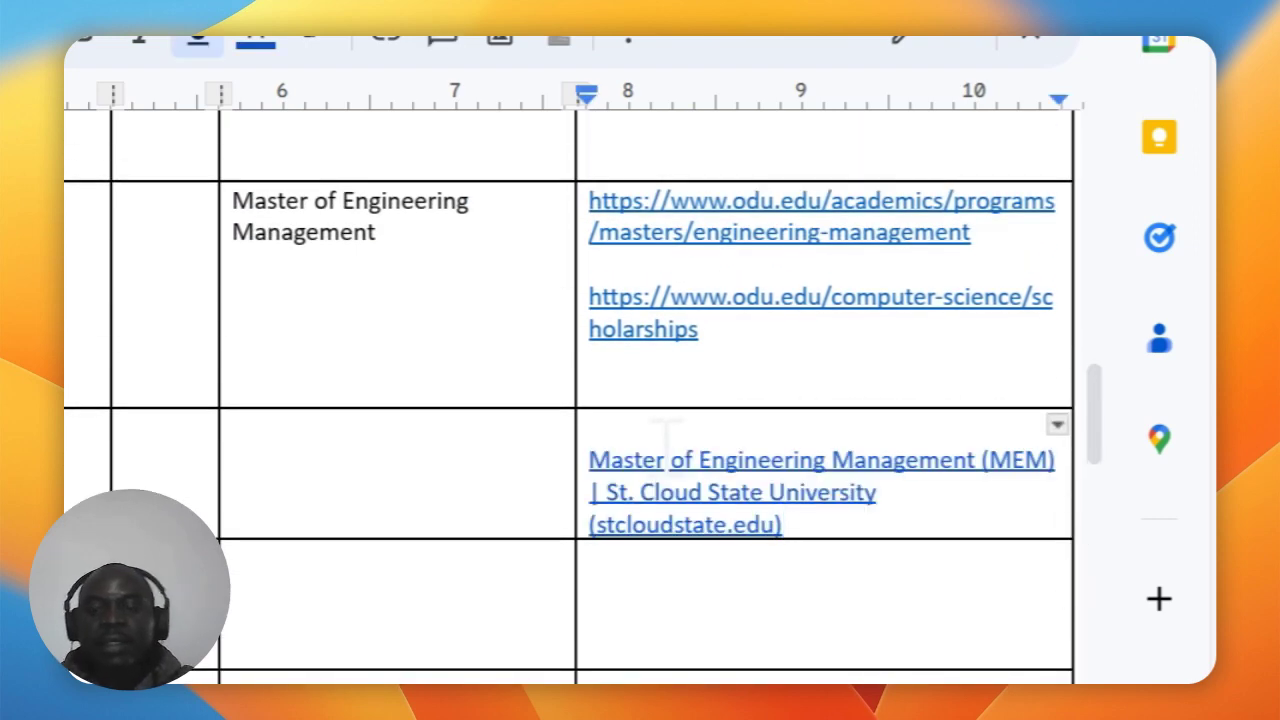
key("BackSpace")
key("BackSpace")
key("BackSpace")
key("BackSpace")
key("BackSpace")
key("BackSpace")
key("BackSpace")
key("BackSpace")
key("BackSpace")
key("BackSpace")
key("BackSpace")
key("BackSpace")
key("BackSpace")
key("BackSpace")
key("BackSpace")
key("BackSpace")
key("BackSpace")
key("BackSpace")
key("BackSpace")
key("BackSpace")
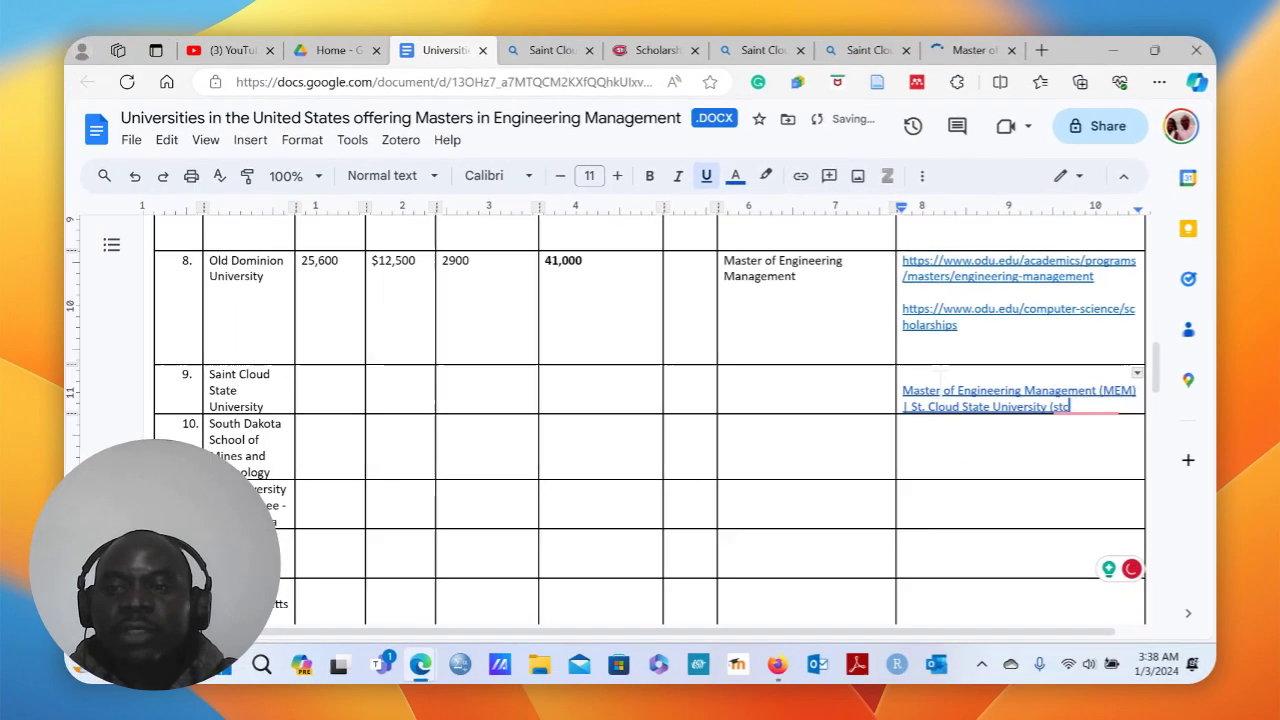
key("BackSpace")
key("BackSpace")
key("BackSpace")
key("BackSpace")
key("BackSpace")
key("BackSpace")
key("BackSpace")
key("BackSpace")
key("BackSpace")
key("BackSpace")
key("BackSpace")
key("BackSpace")
key("BackSpace")
key("BackSpace")
key("BackSpace")
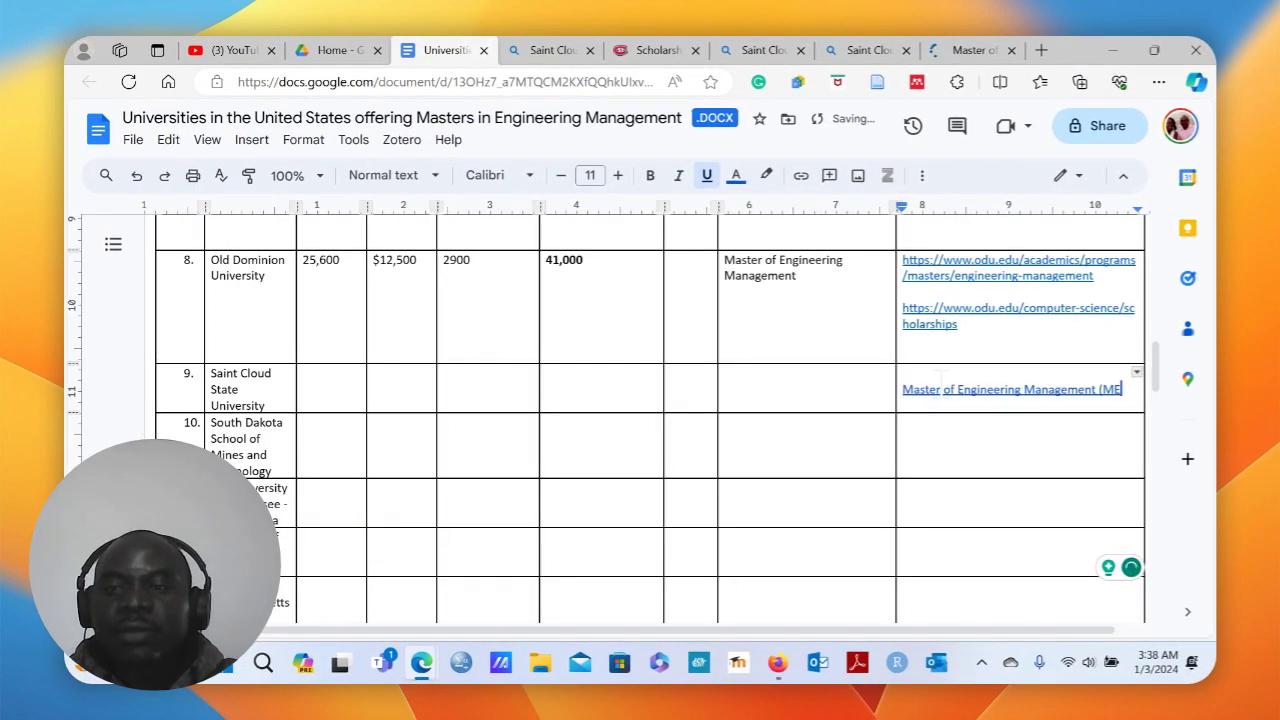
key("BackSpace")
key("BackSpace")
key("BackSpace")
key("BackSpace")
key("BackSpace")
key("BackSpace")
key("BackSpace")
key("BackSpace")
key("BackSpace")
key("BackSpace")
key("BackSpace")
key("BackSpace")
key("BackSpace")
key("BackSpace")
key("BackSpace")
key("BackSpace")
key("BackSpace")
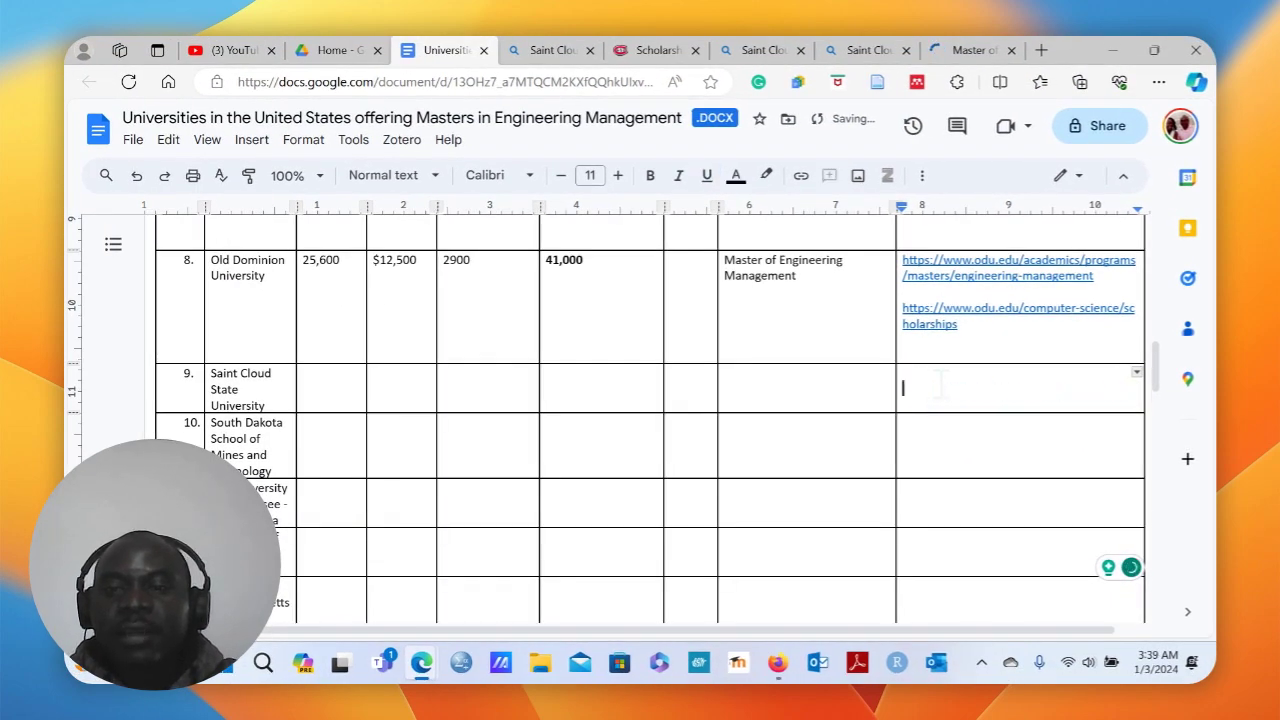
right_click(918, 374)
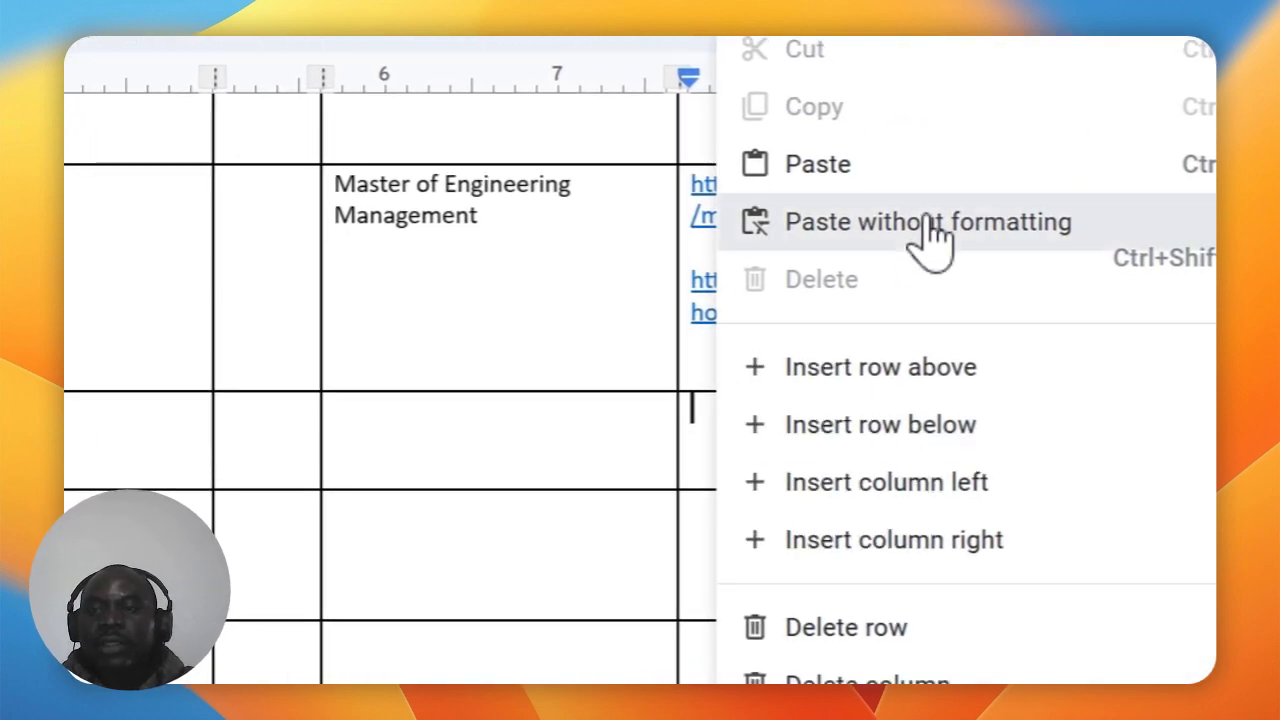
left_click(930, 222)
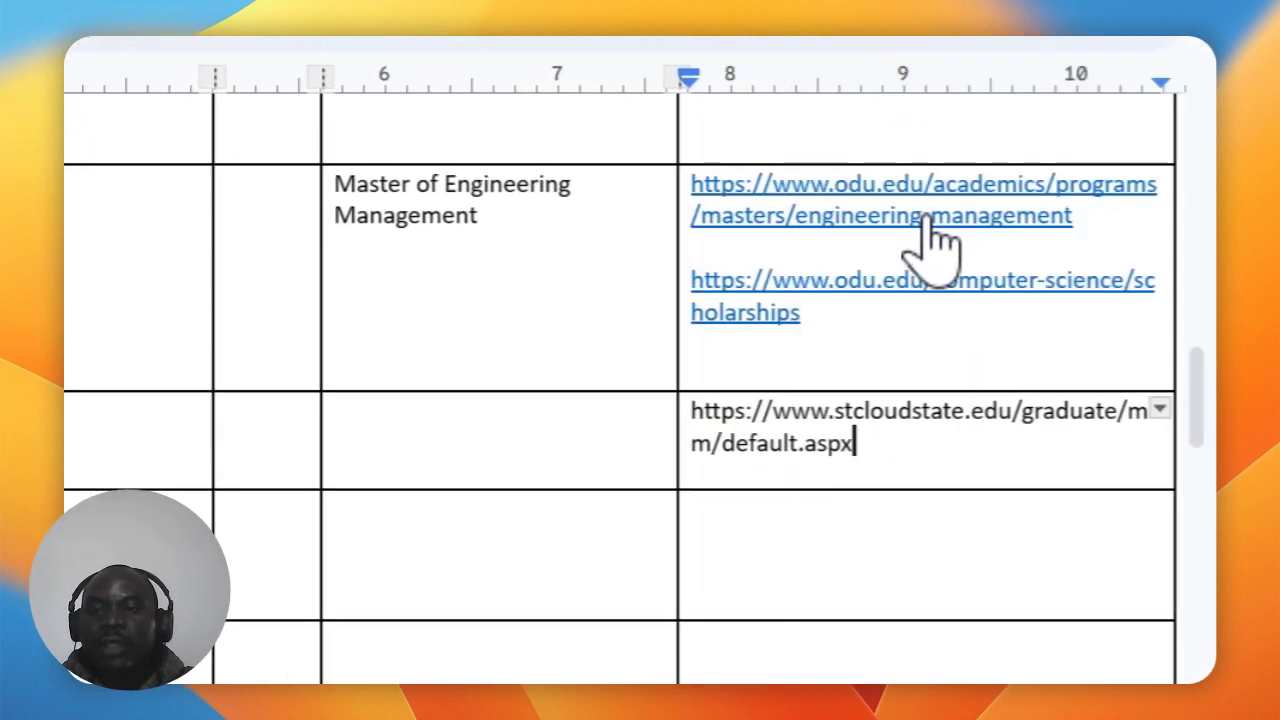
key("Return")
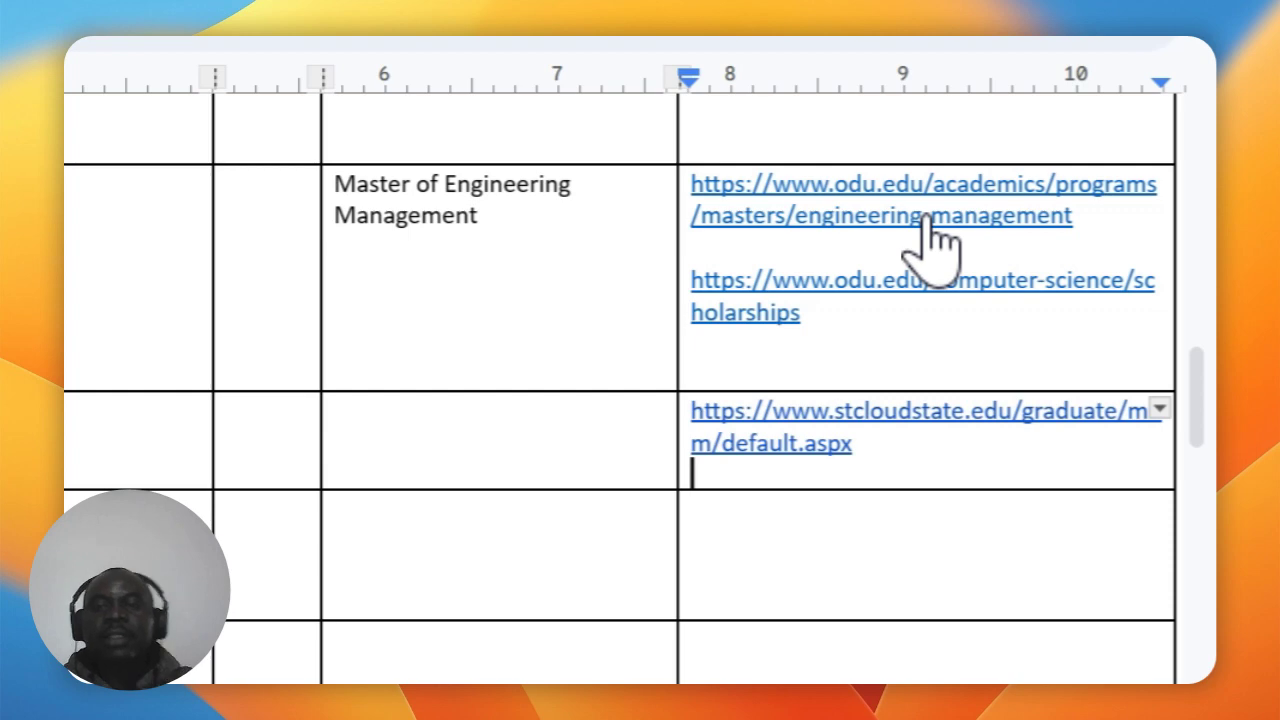
Enter "Master of Engineering Management" as the program for Saint Cloud State University in row 9.
left_click(350, 440)
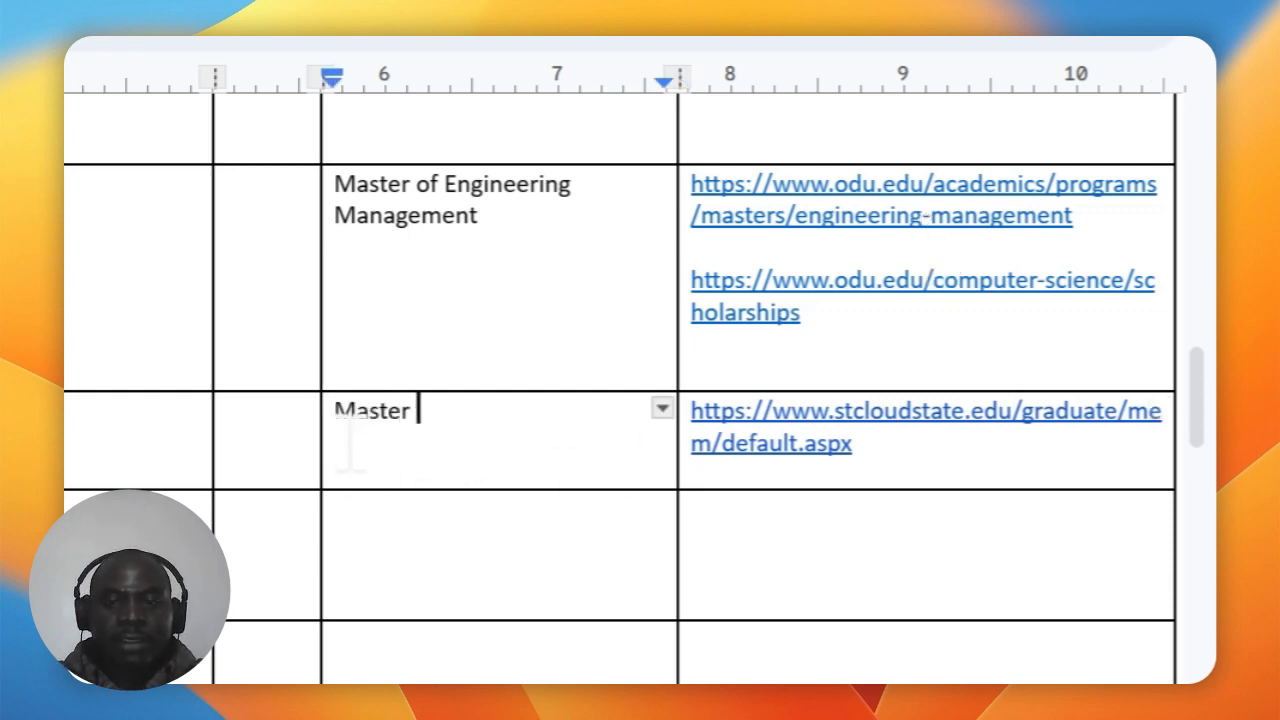
type("Master of Engineerin")
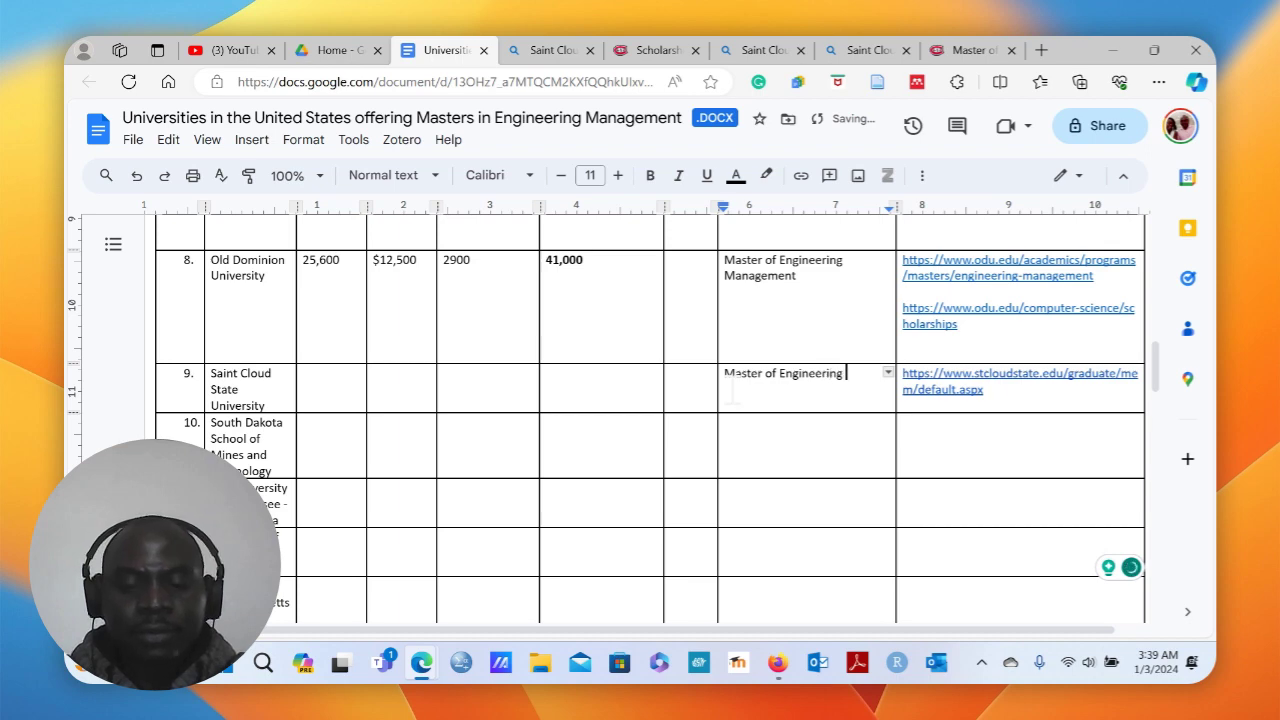
type("gement")
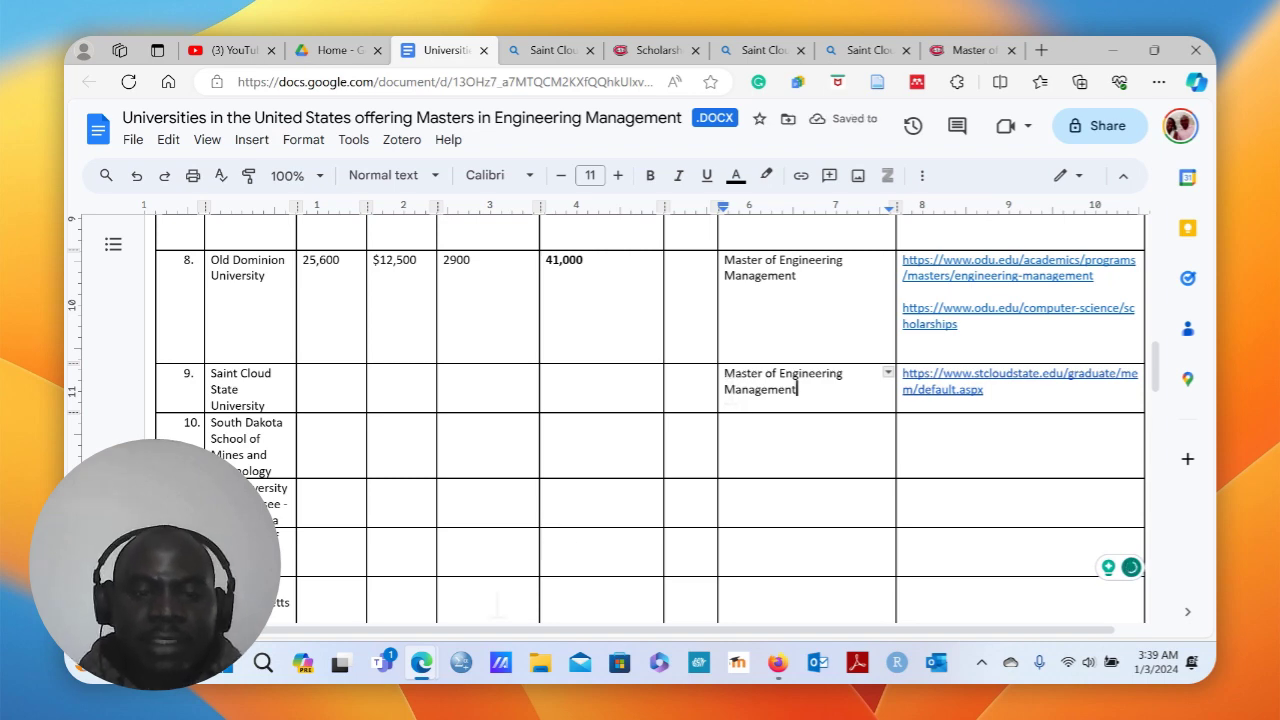
Copy the 95.28% acceptance rate from the Saint Cloud State University 2023 search results and return to the universities document.
mouse_move(421, 662)
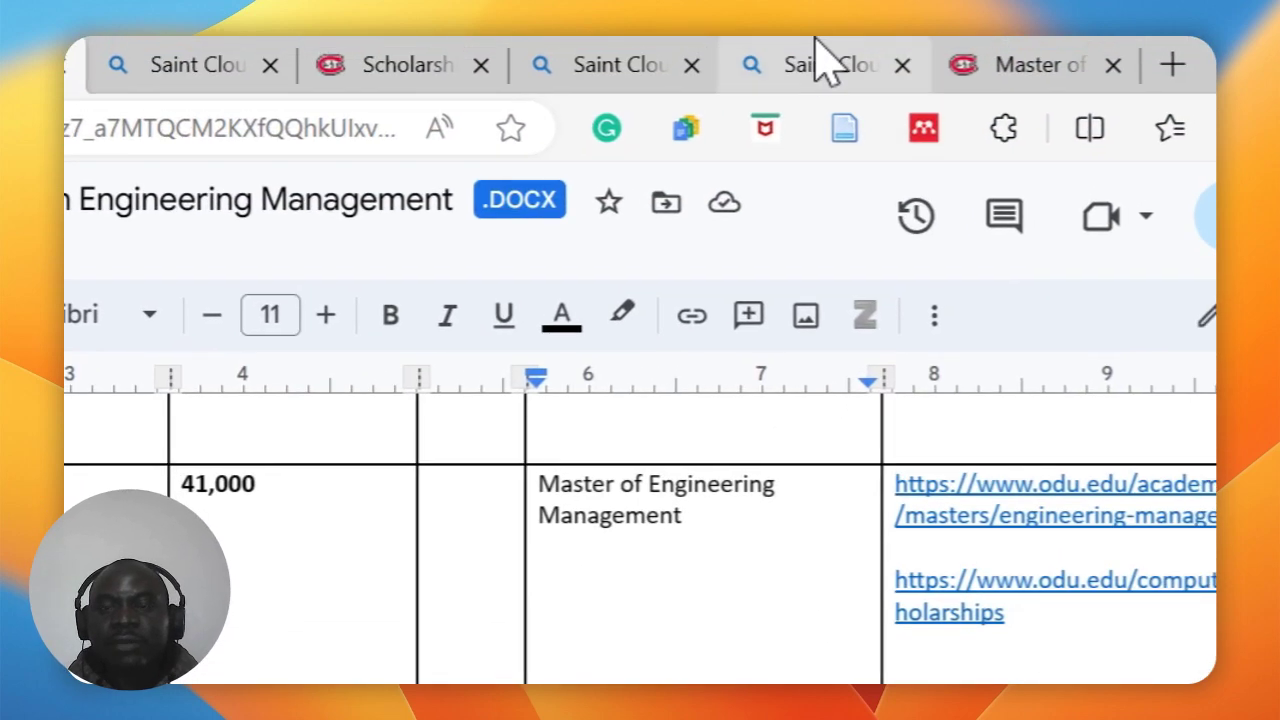
left_click(815, 58)
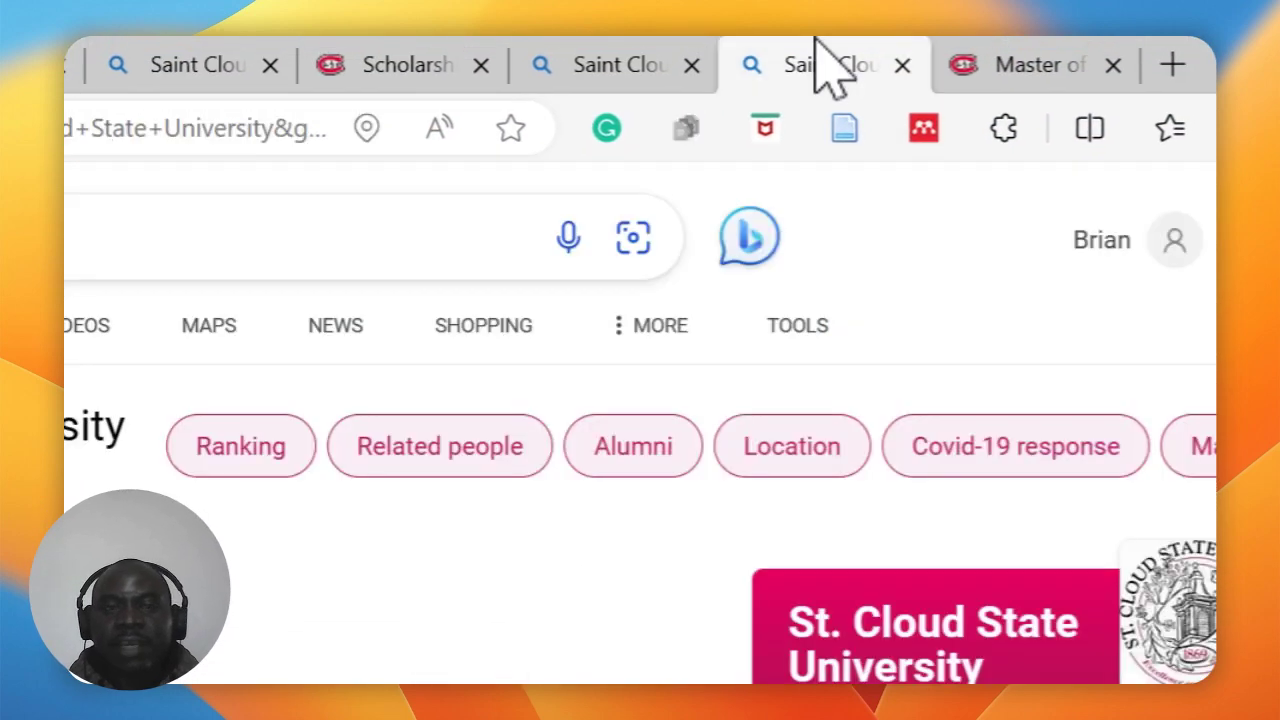
left_click(616, 63)
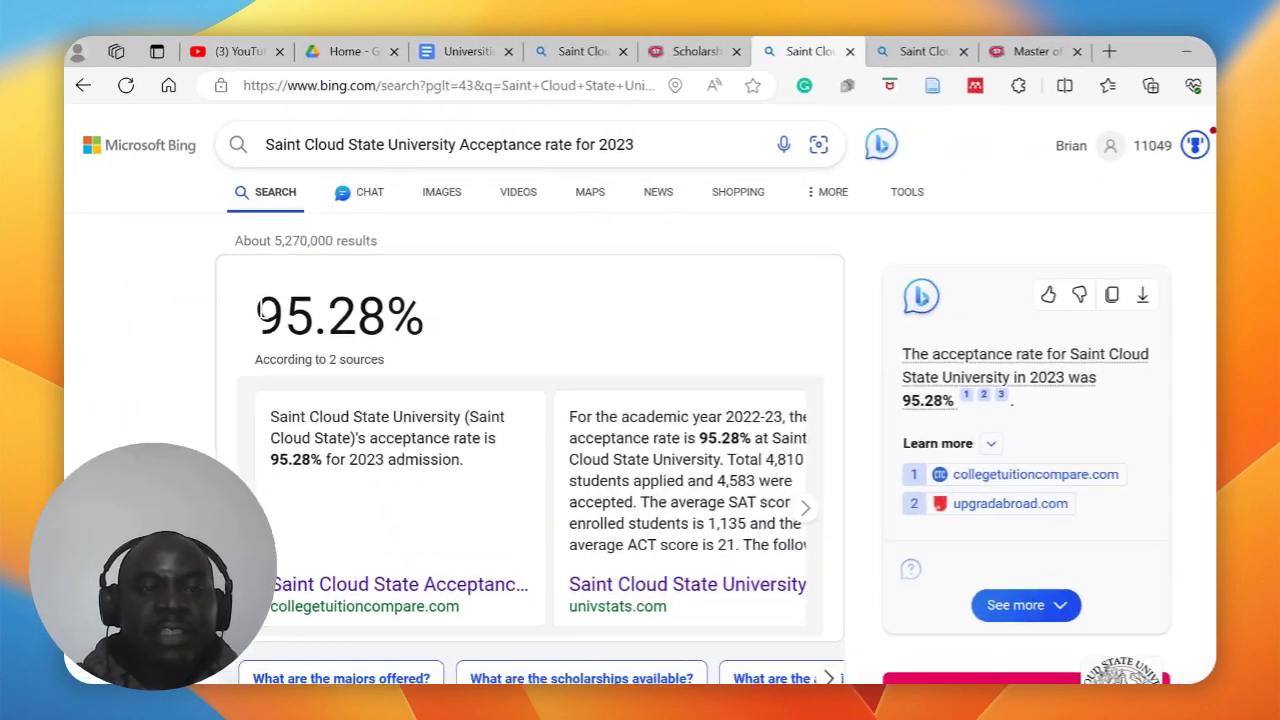
left_click_drag(258, 316, 419, 316)
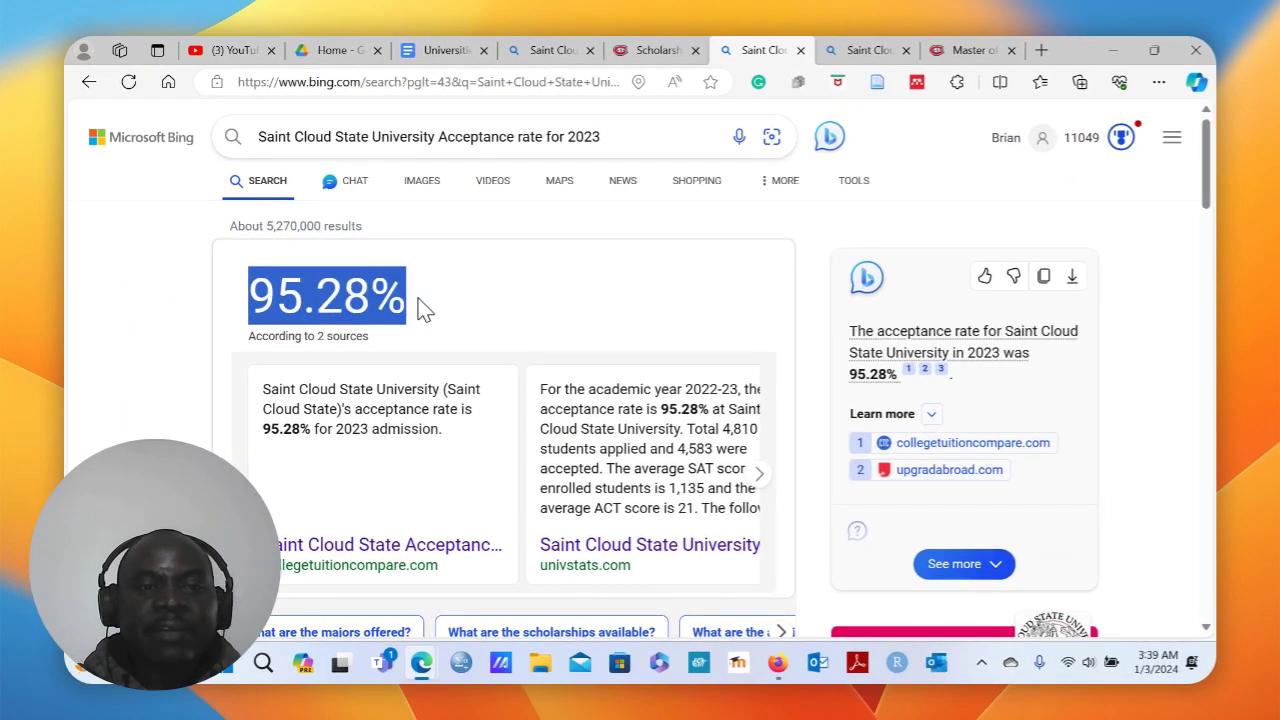
right_click(297, 273)
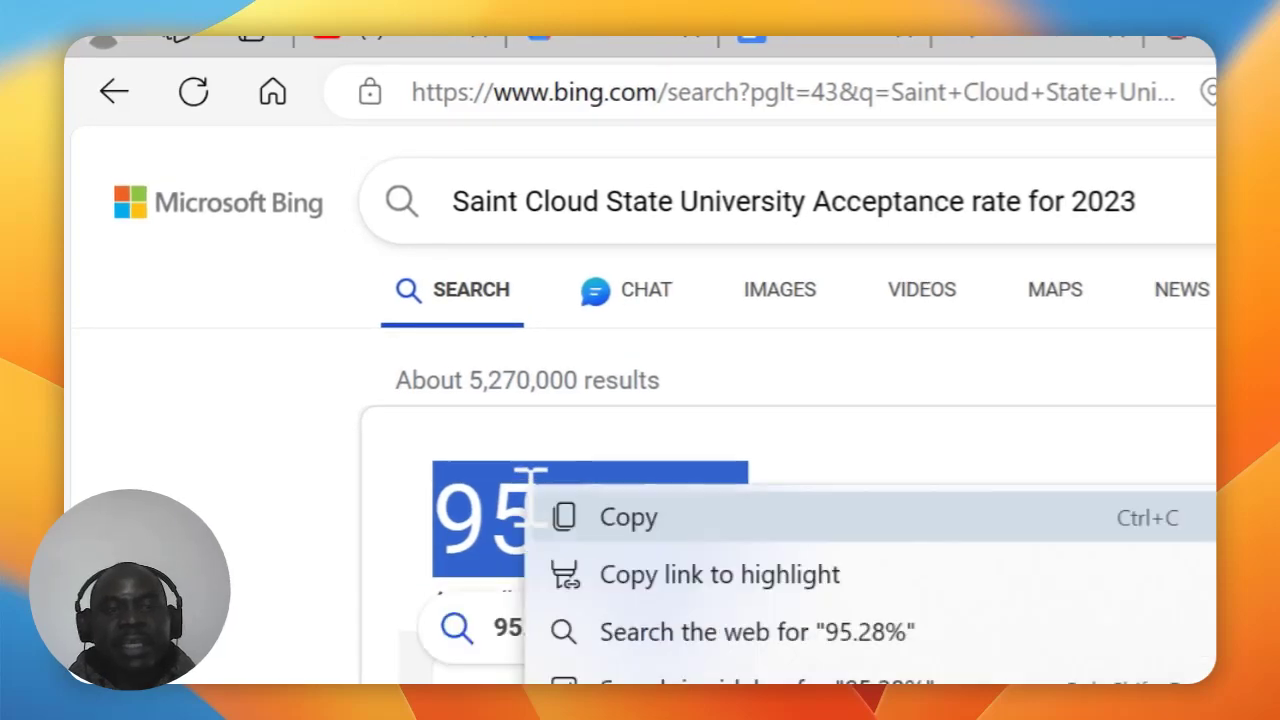
left_click(606, 524)
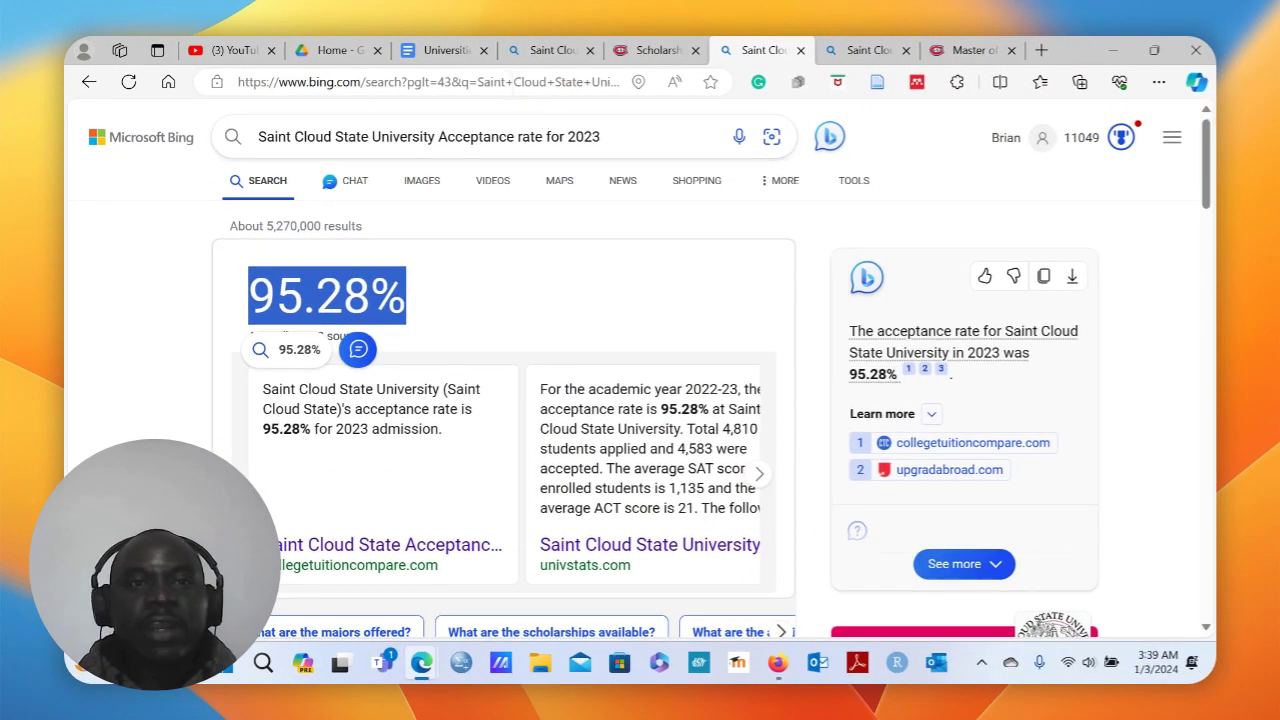
left_click(445, 50)
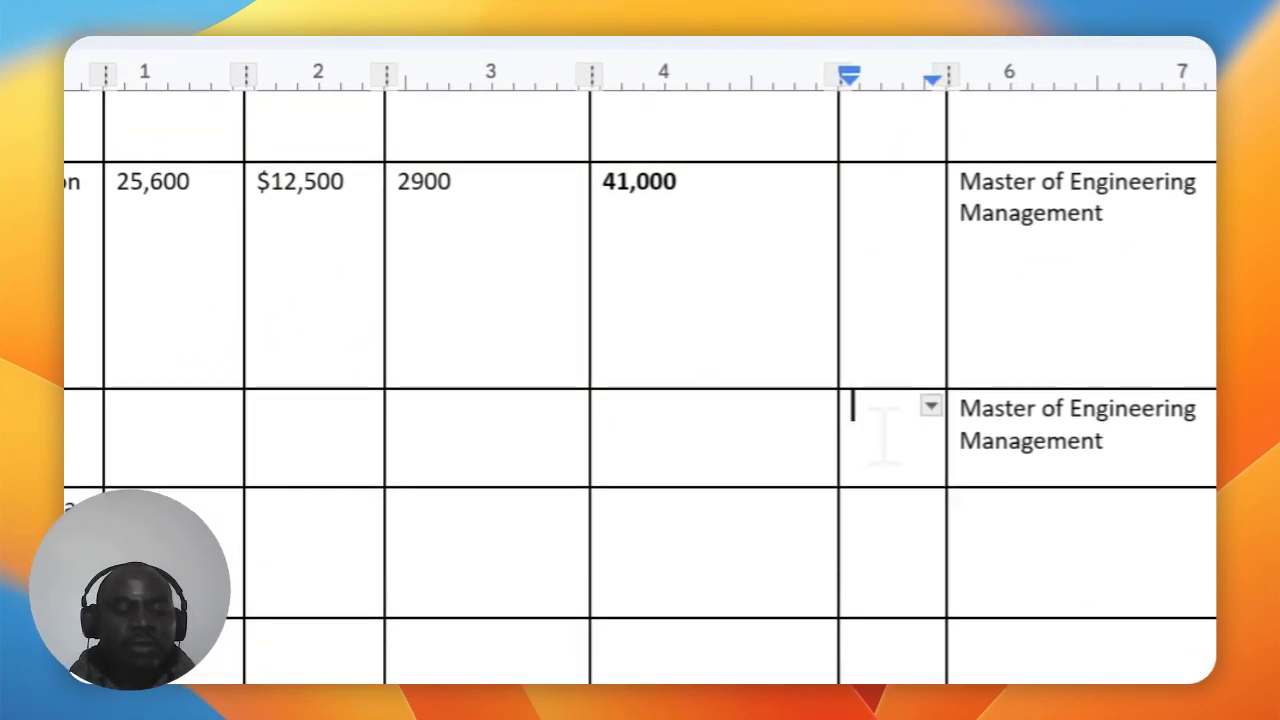
key("ctrl+v")
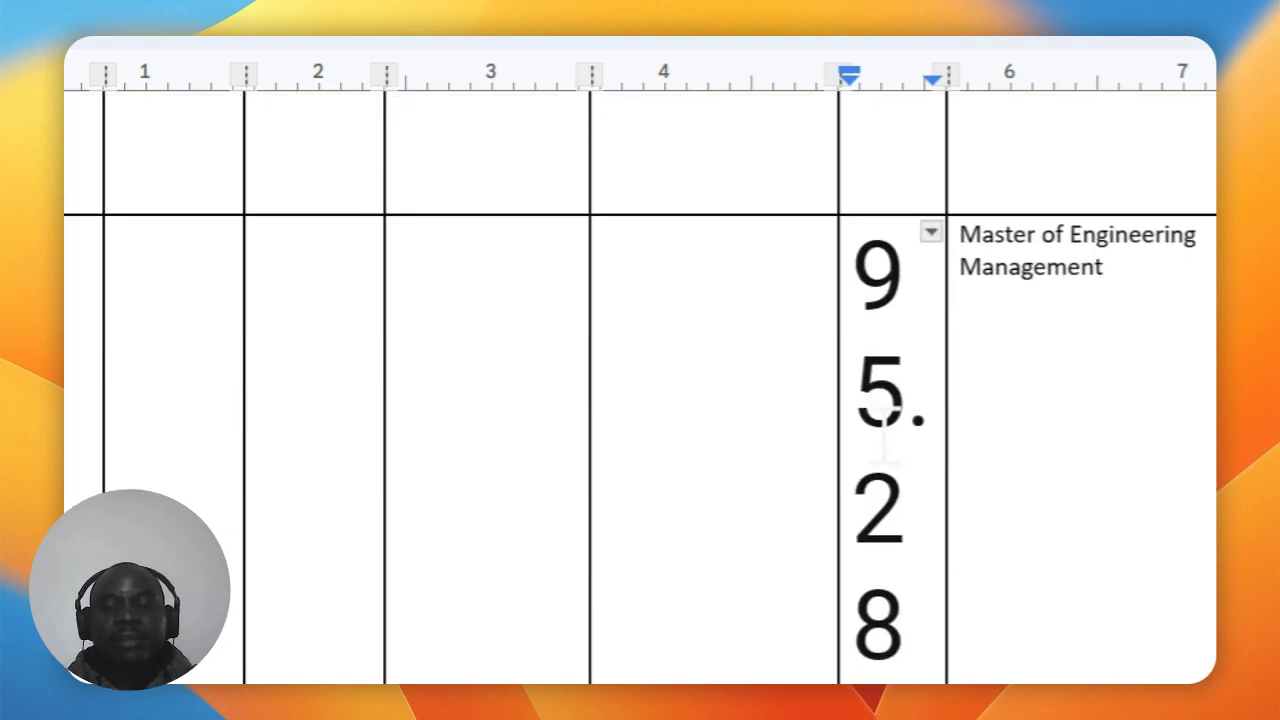
key("BackSpace")
key("BackSpace")
key("BackSpace")
key("BackSpace")
key("BackSpace")
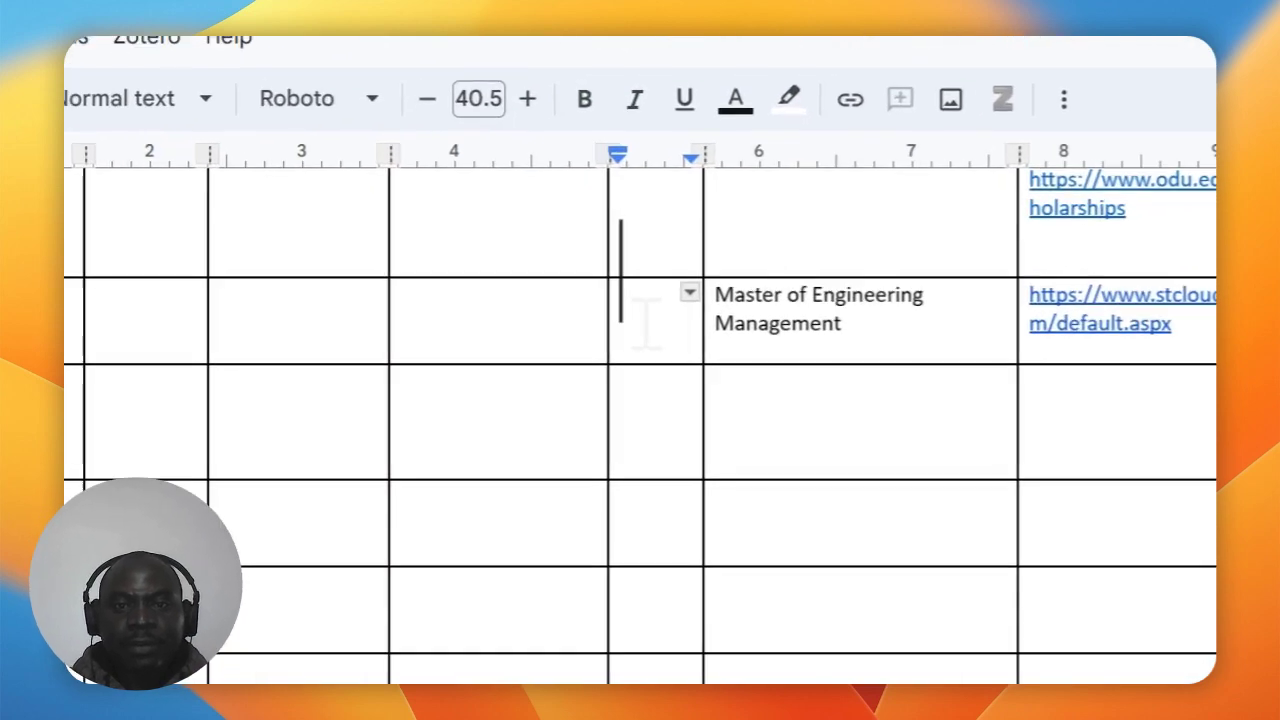
Enter 95.28% as row 9's acceptance rate in the table's regular text style, moved down one line in its cell.
left_click(668, 385)
left_click(624, 336)
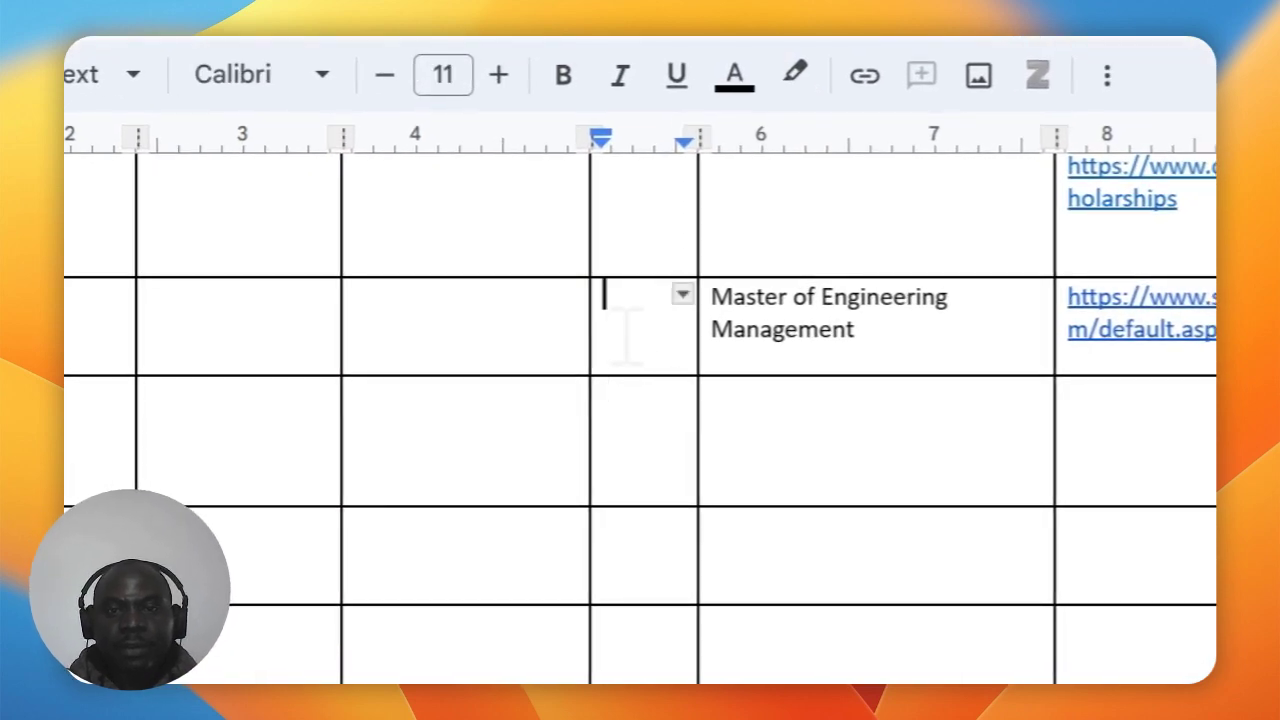
type("9")
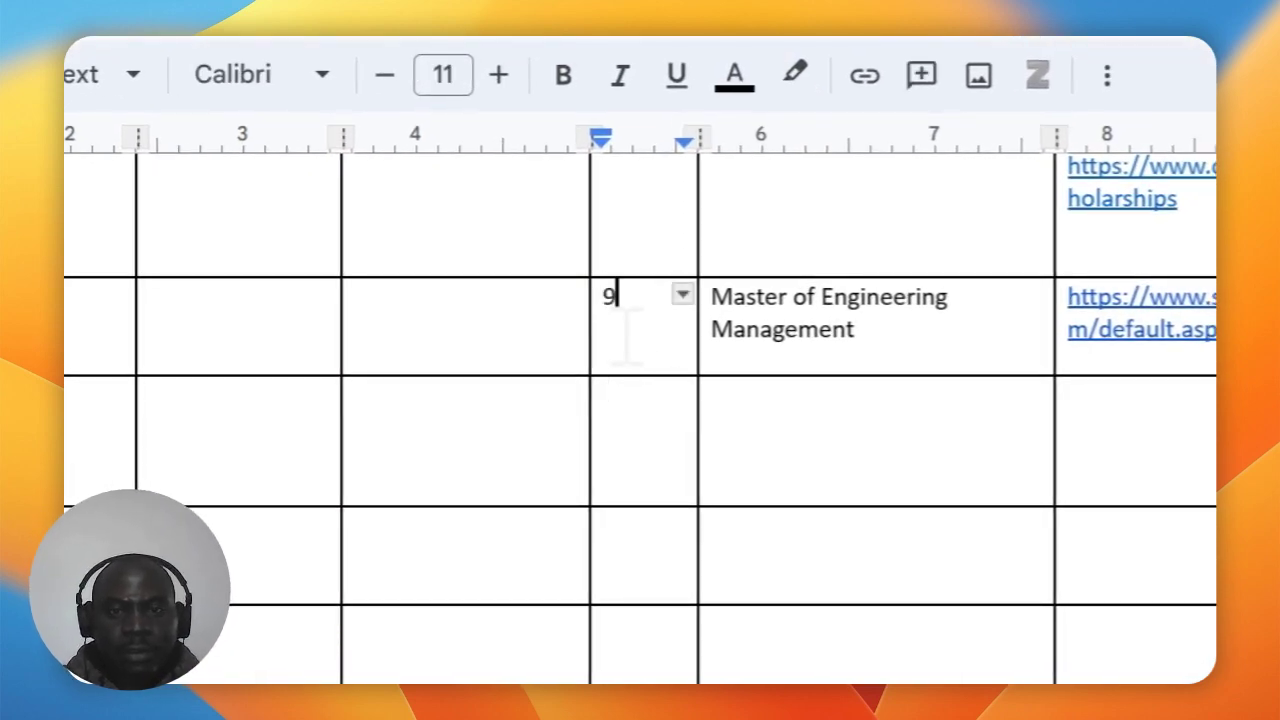
type("5")
type(".28")
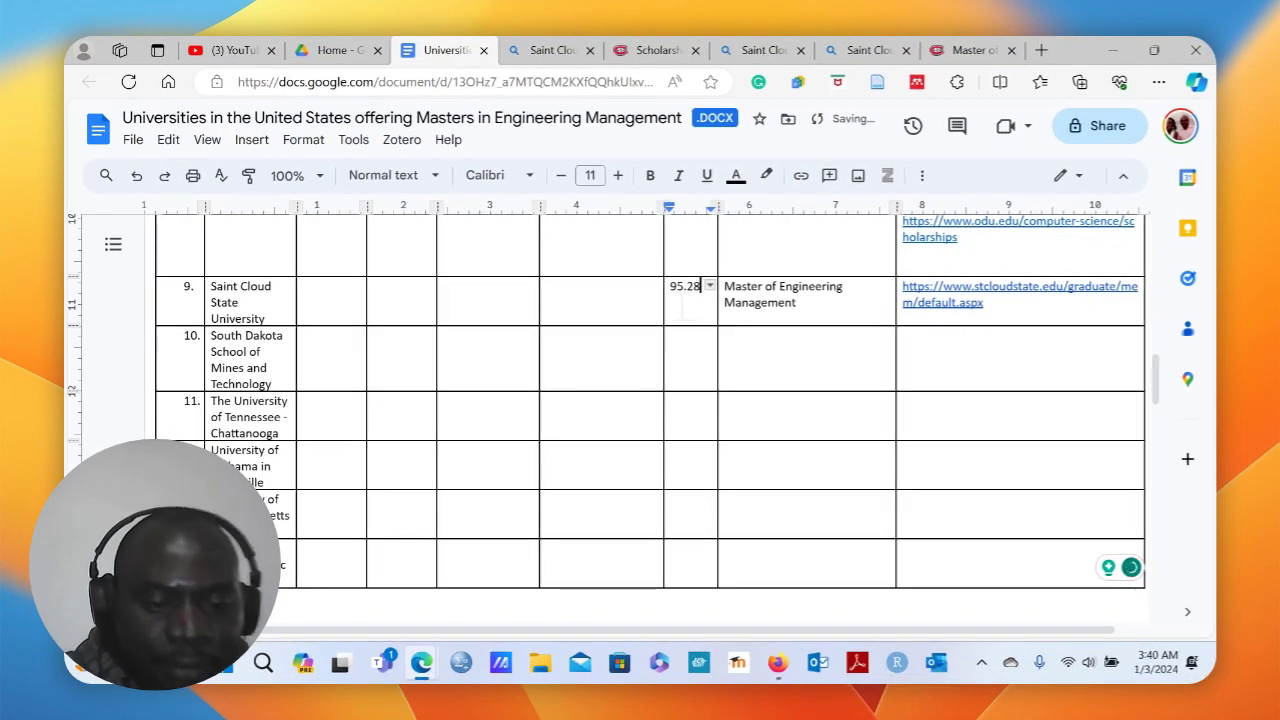
type("%")
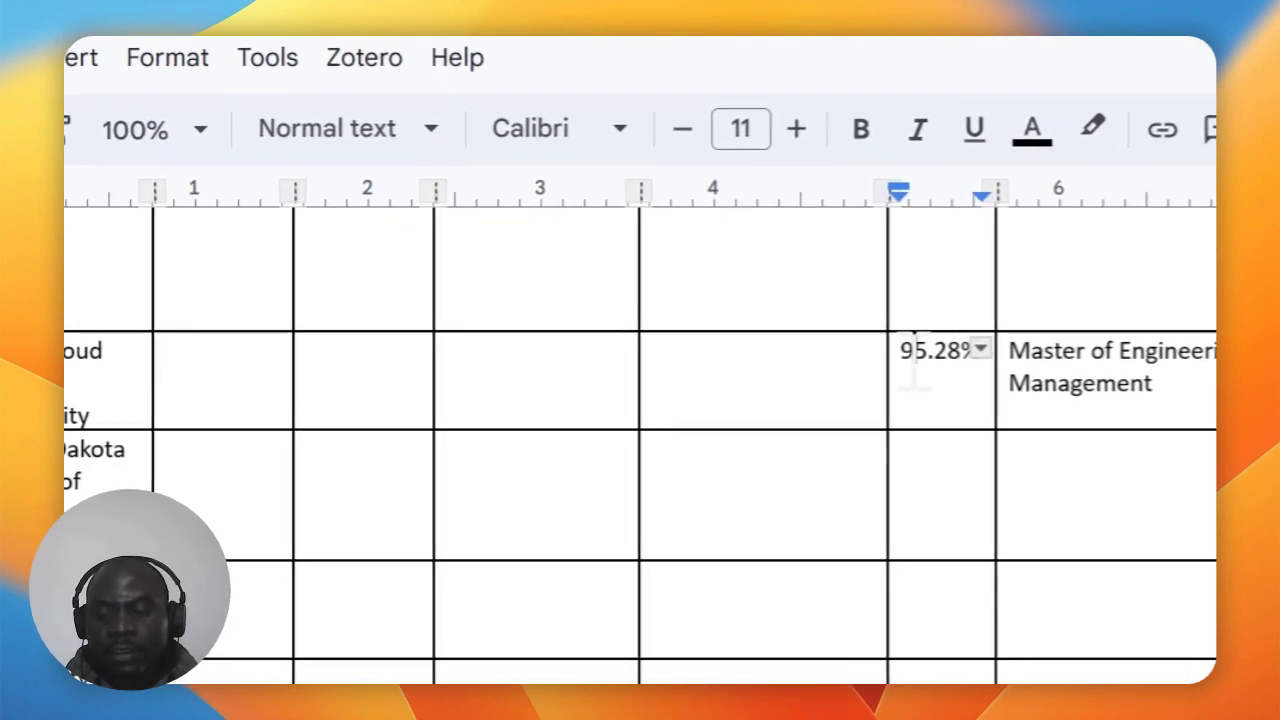
key("Return")
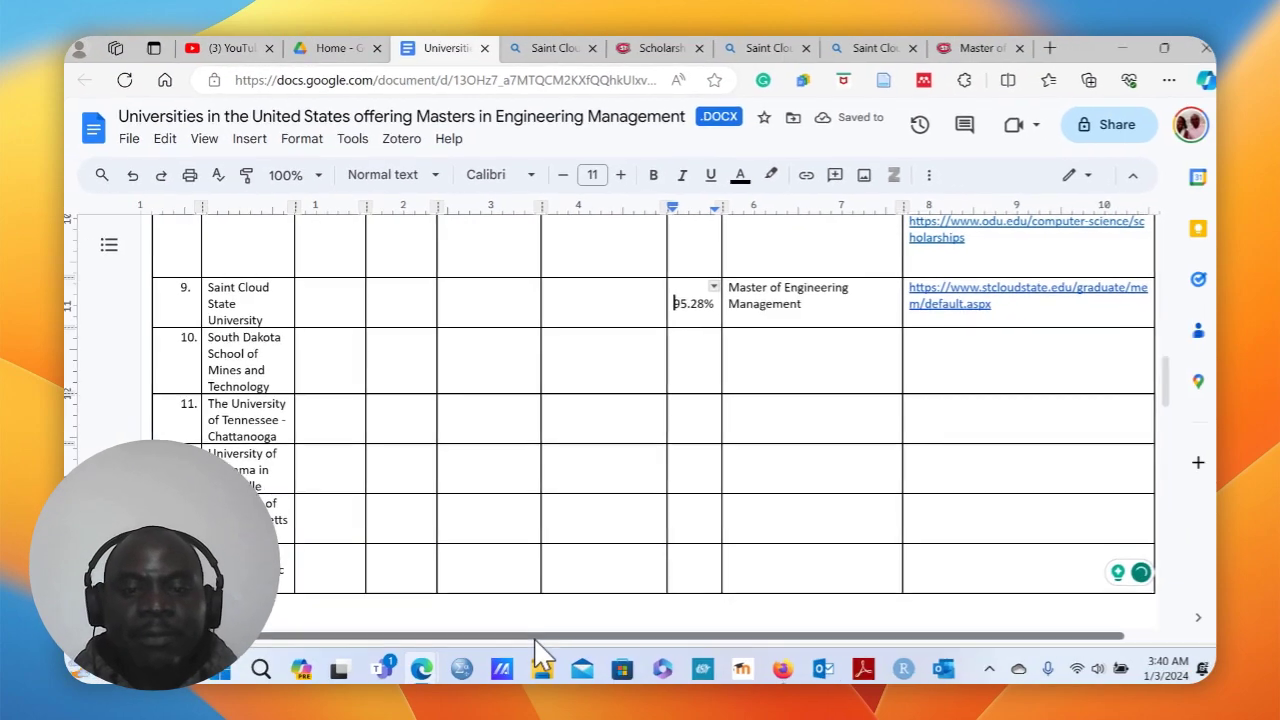
Search the St. Cloud State site for "Cost of Attendance for International students" and open the "Cost of Attendance, Tuition and Fees" result.
mouse_move(422, 668)
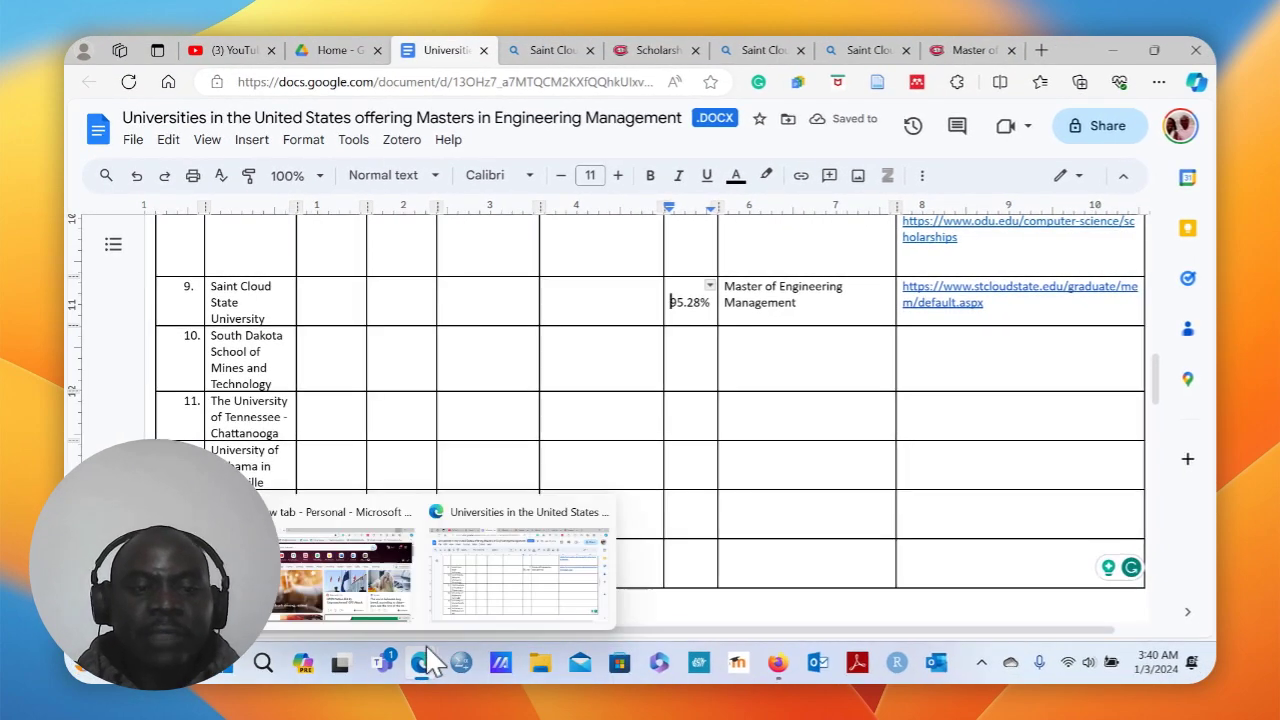
left_click(502, 556)
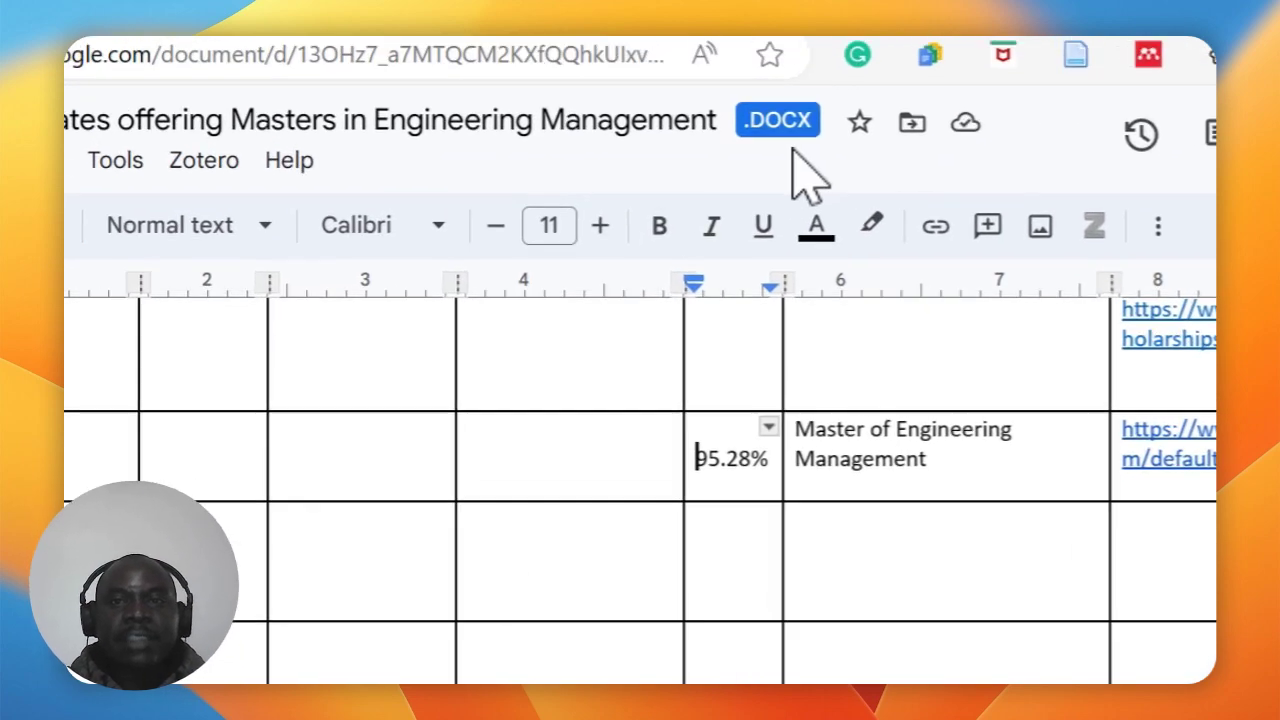
left_click(962, 50)
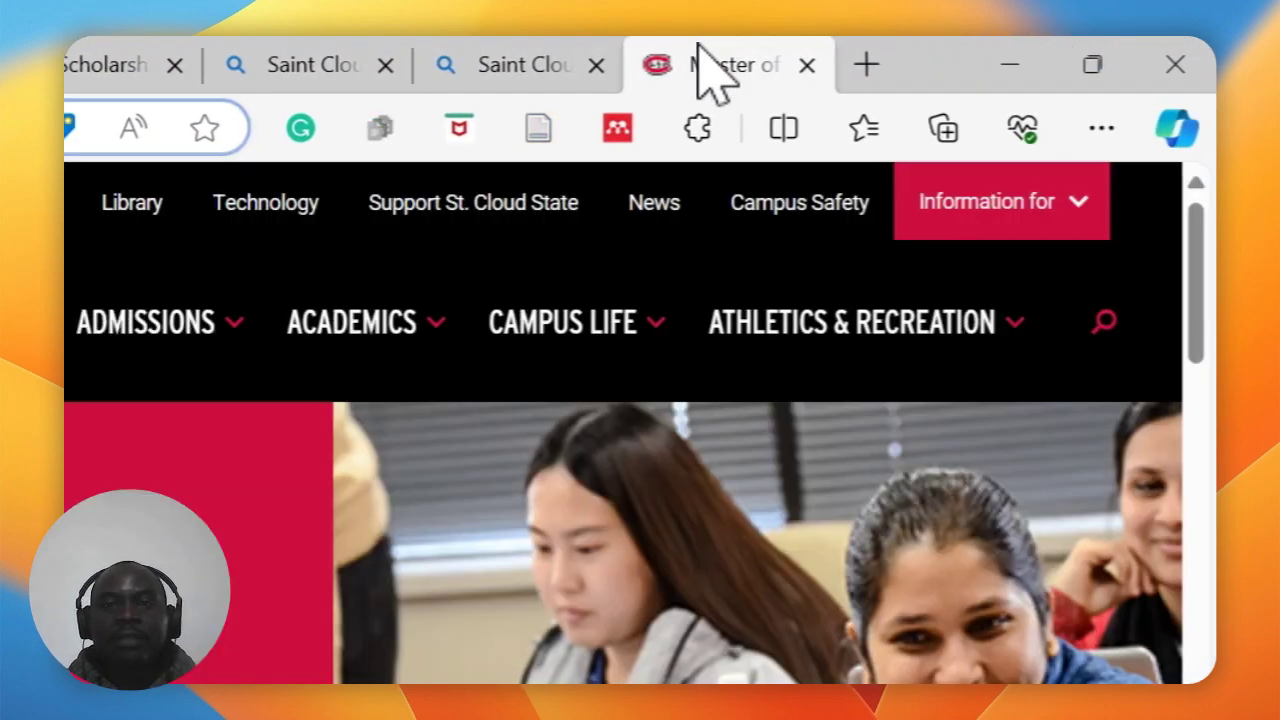
left_click(1105, 328)
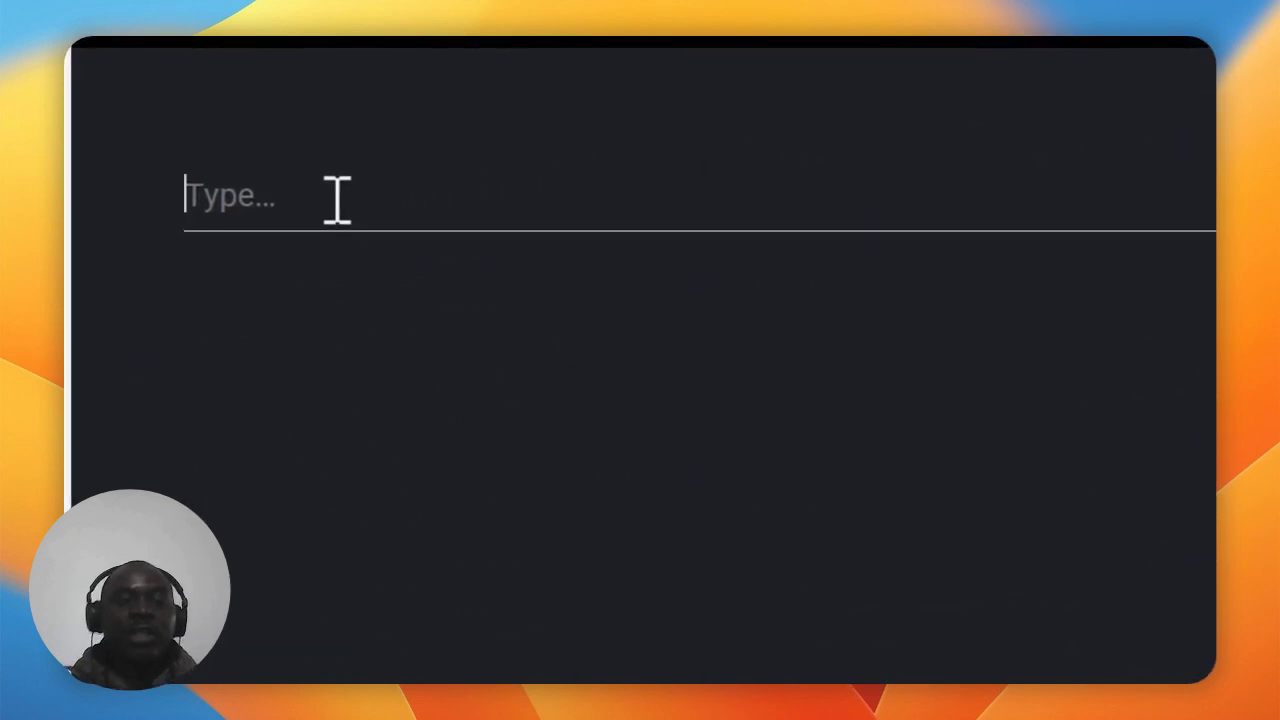
type("Cost ")
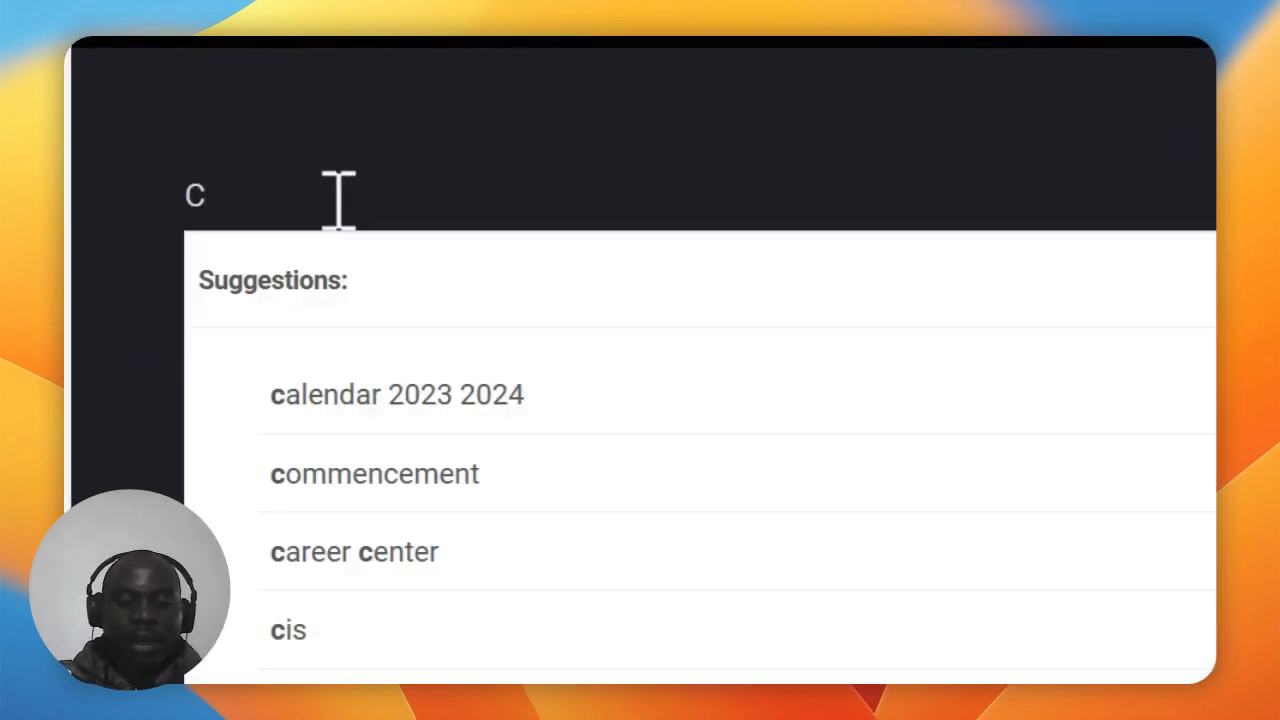
type("of A")
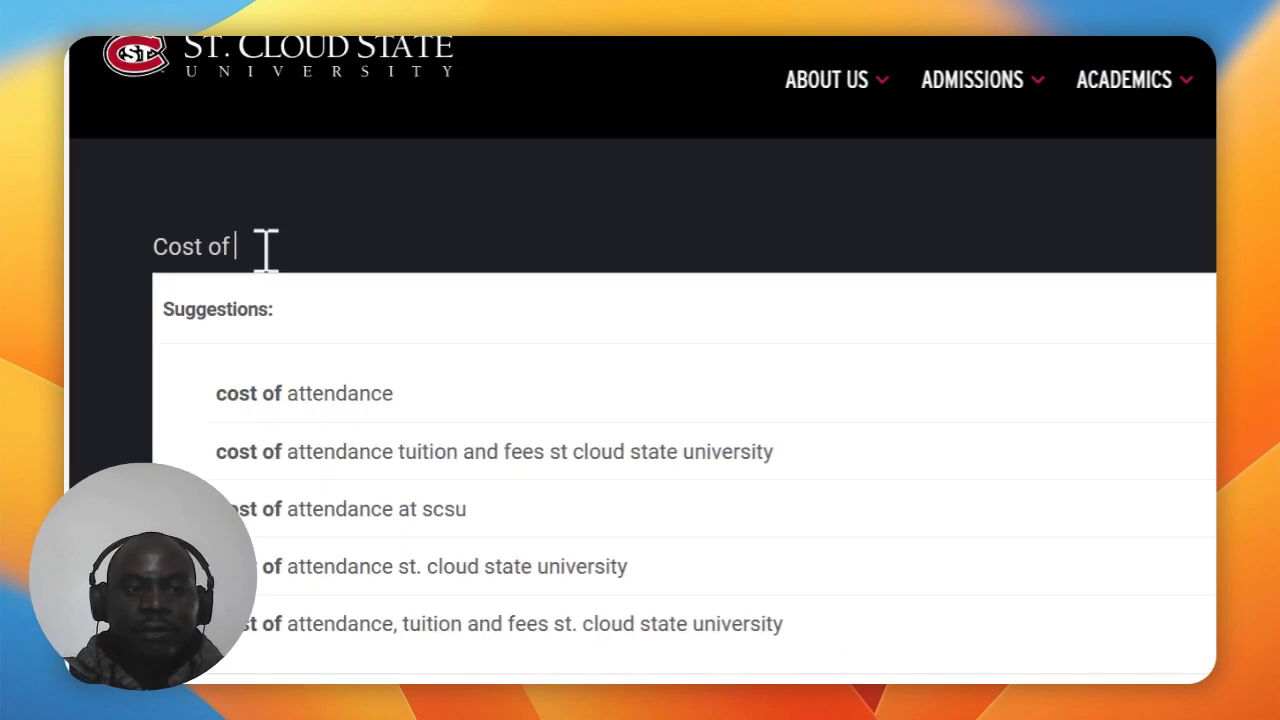
type("tte")
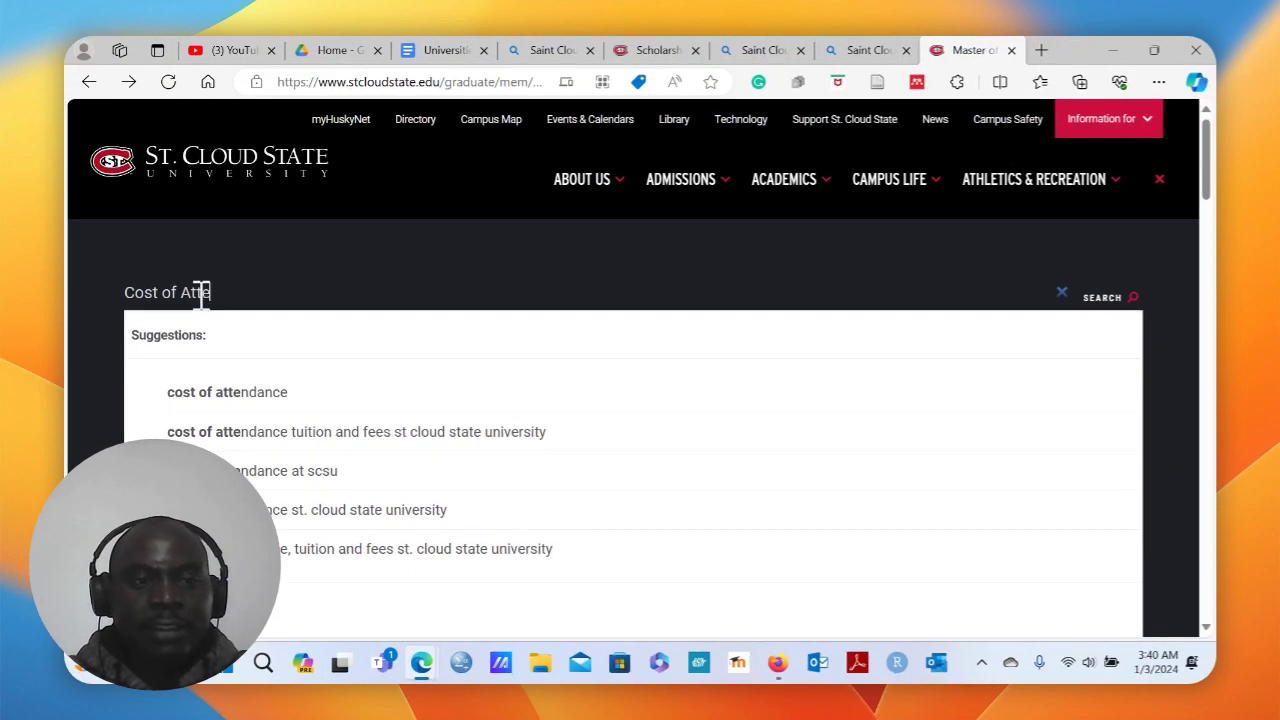
type("ndance")
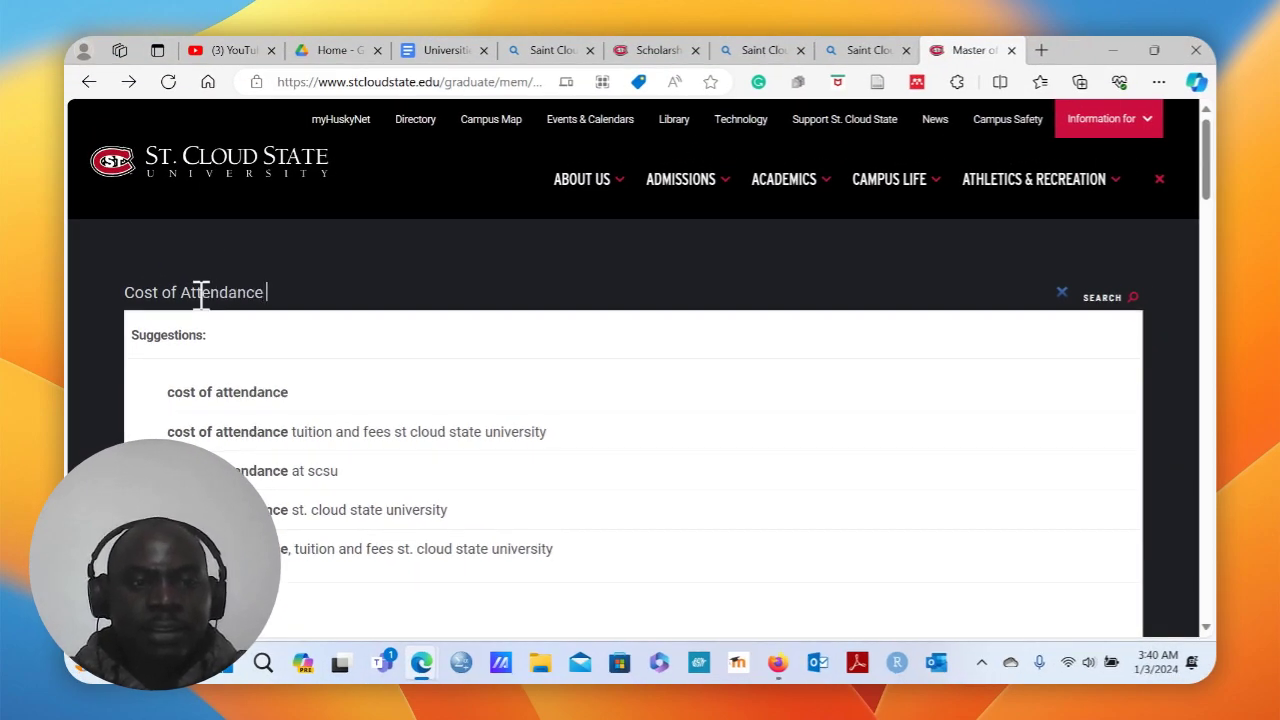
type(" for Interna")
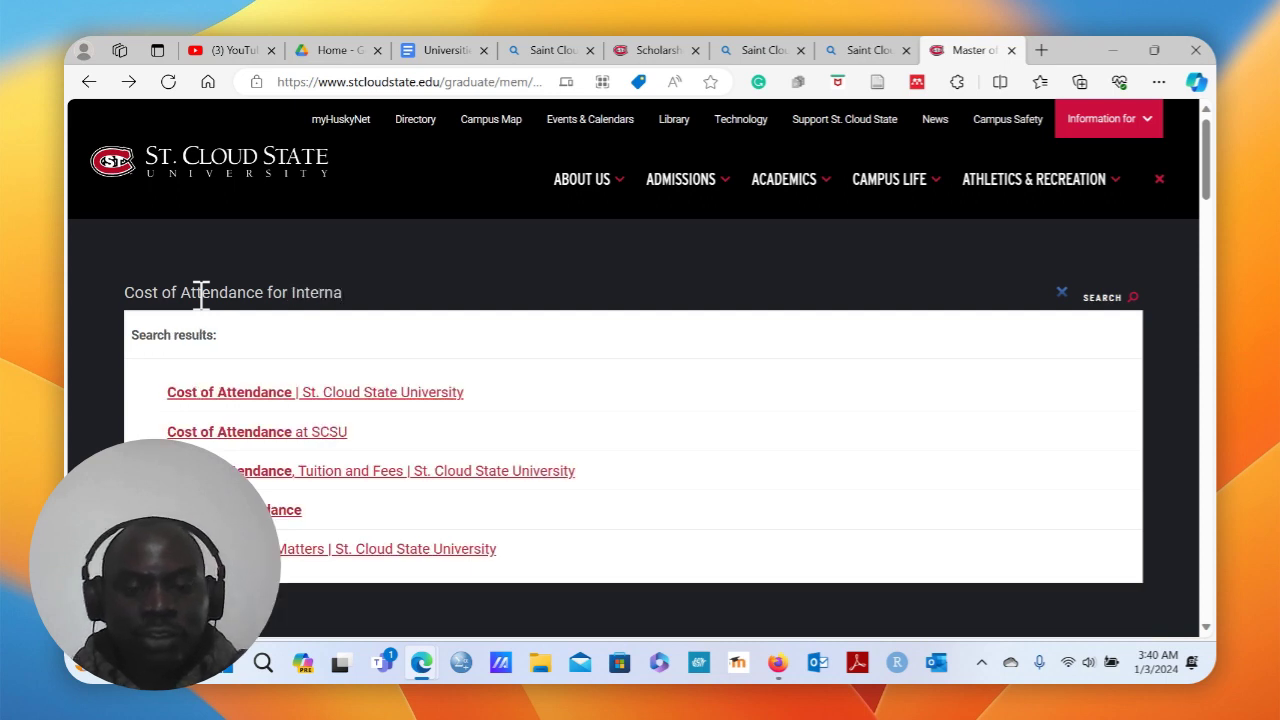
type("tional students")
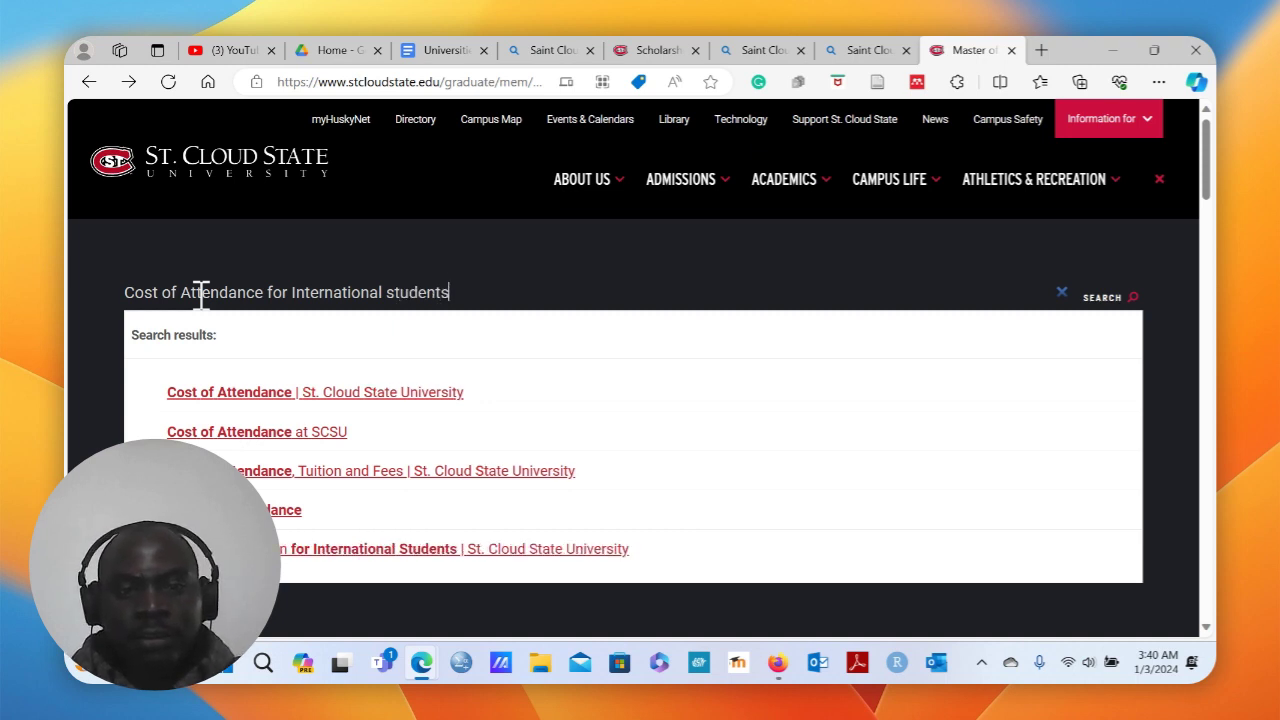
left_click(440, 474)
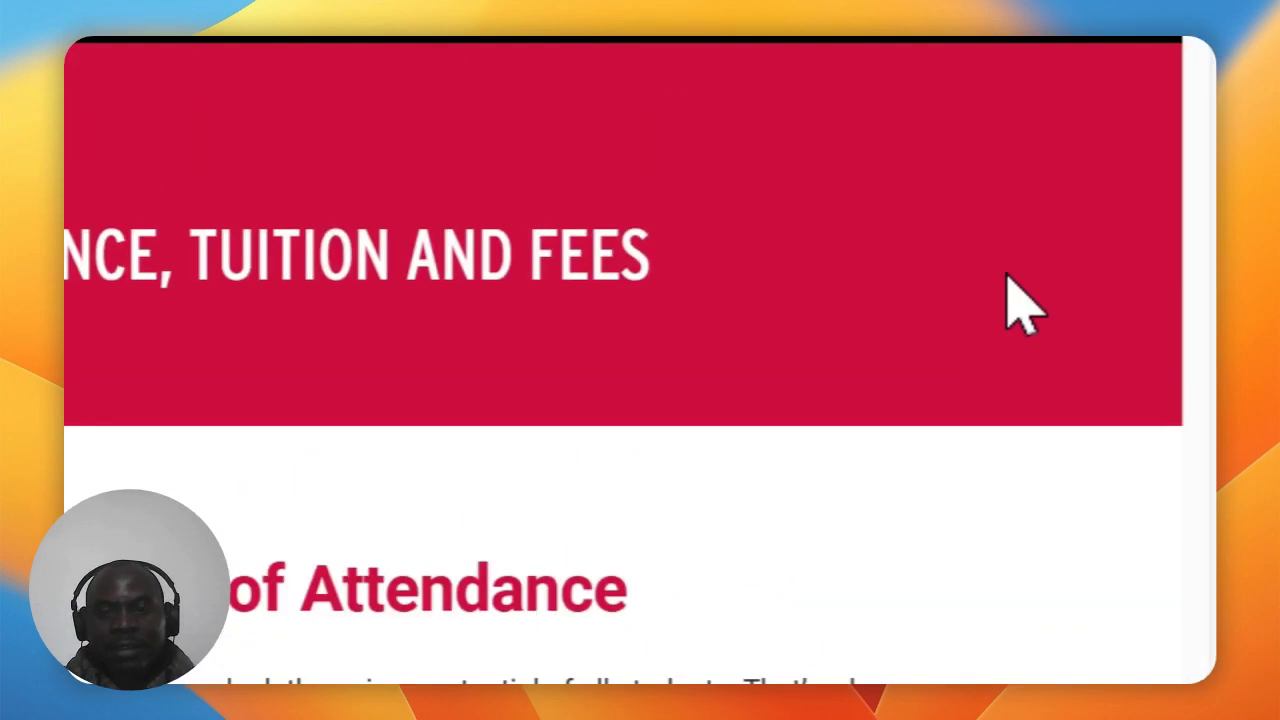
Read through the undergraduate costs of attendance down to the Graduate Costs of Attendance section.
scroll(1100, 320, "up", 3)
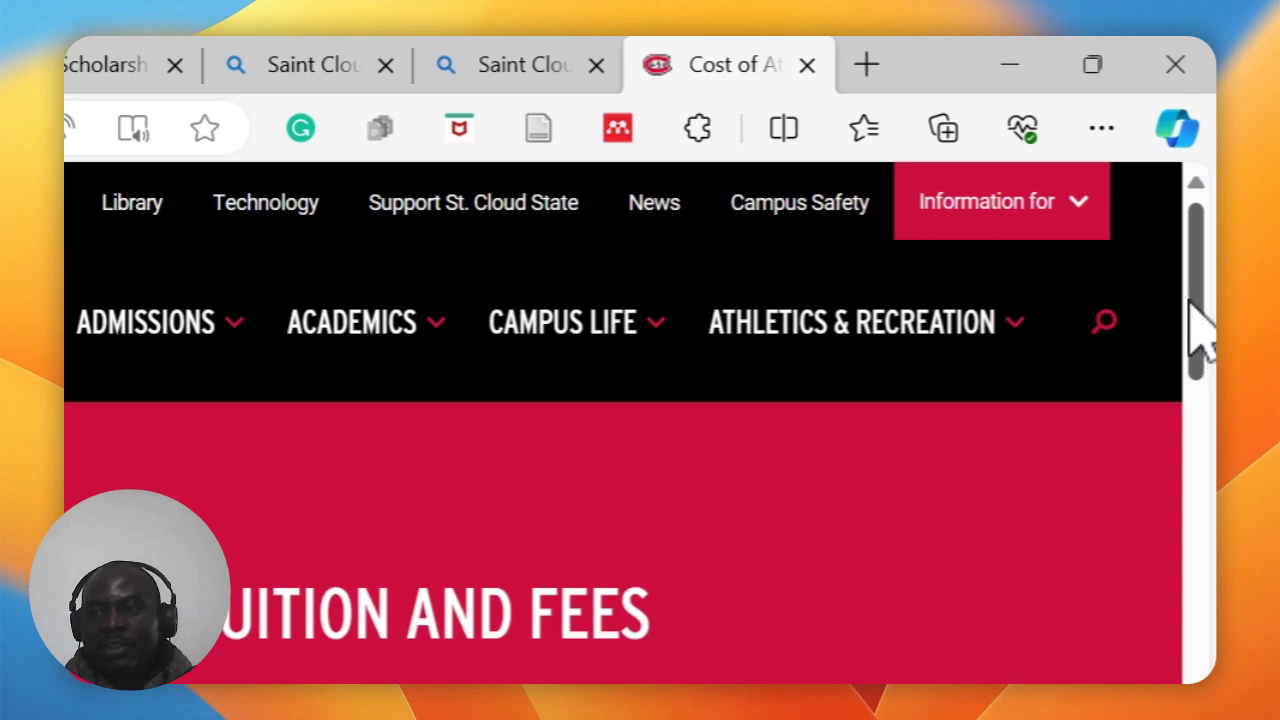
left_click_drag(1192, 288, 1204, 342)
scroll(1206, 414, "down", 4)
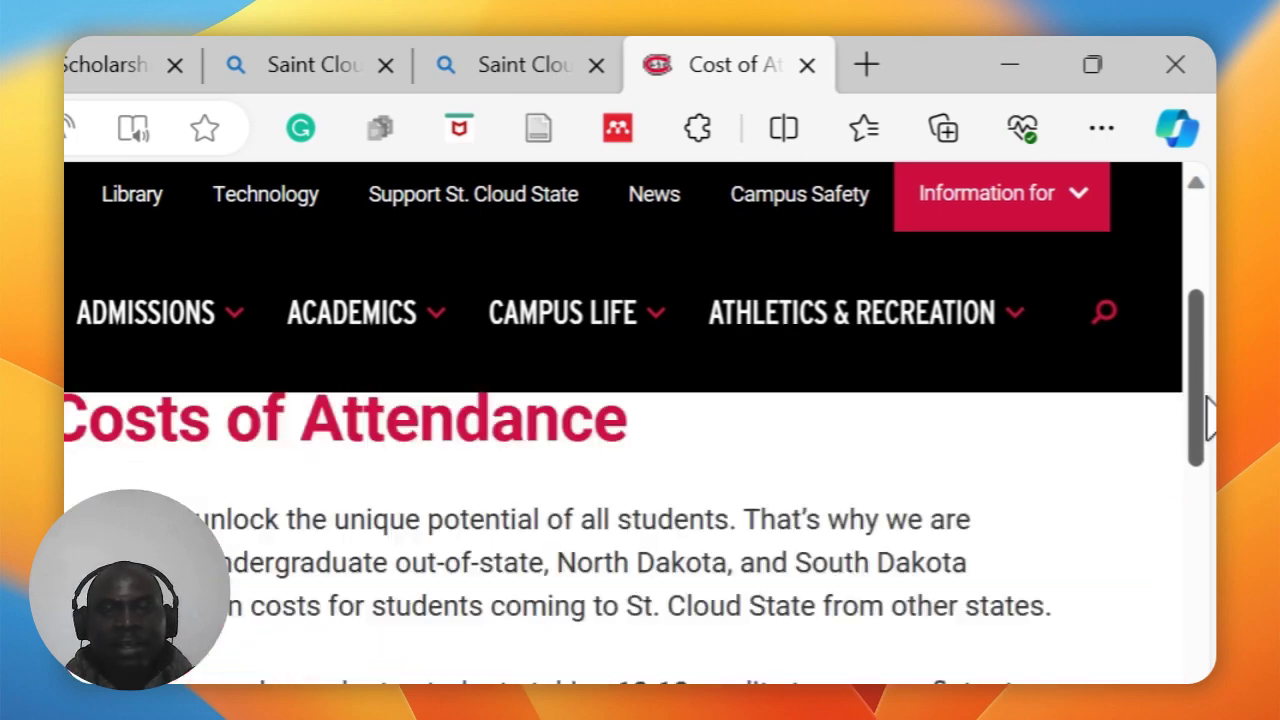
scroll(1206, 414, "up", 2)
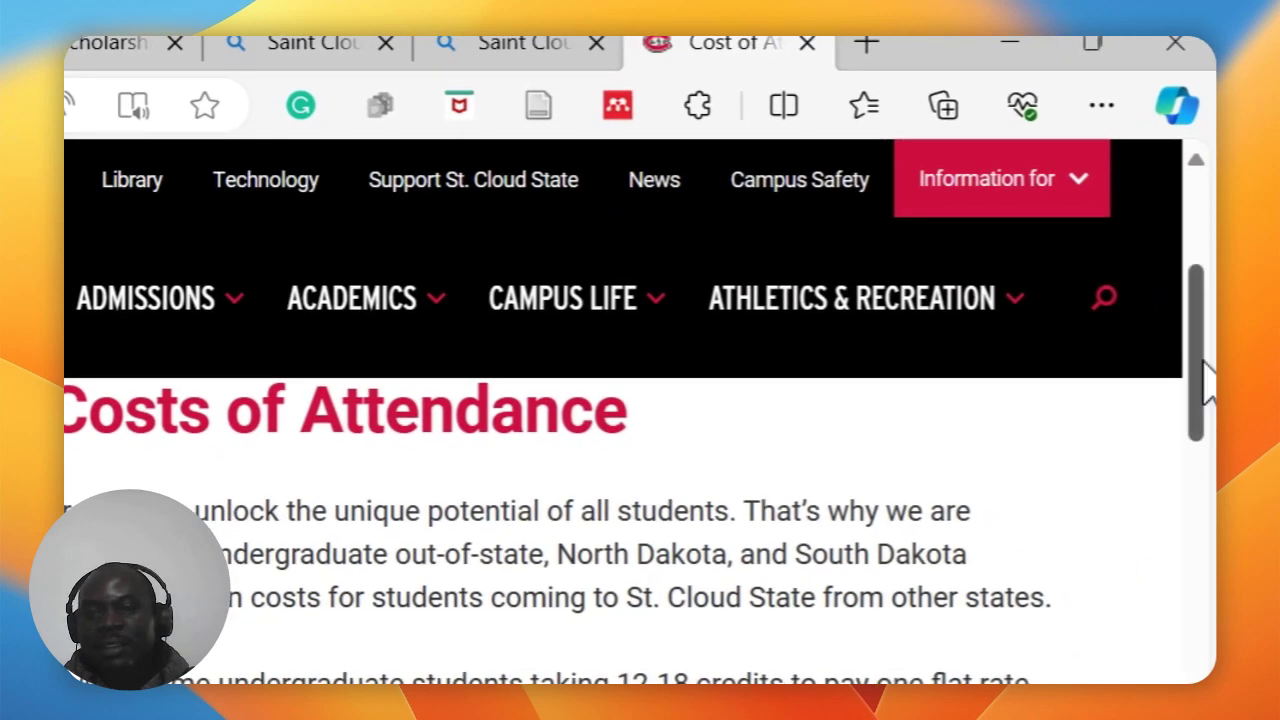
left_click_drag(1203, 380, 1197, 294)
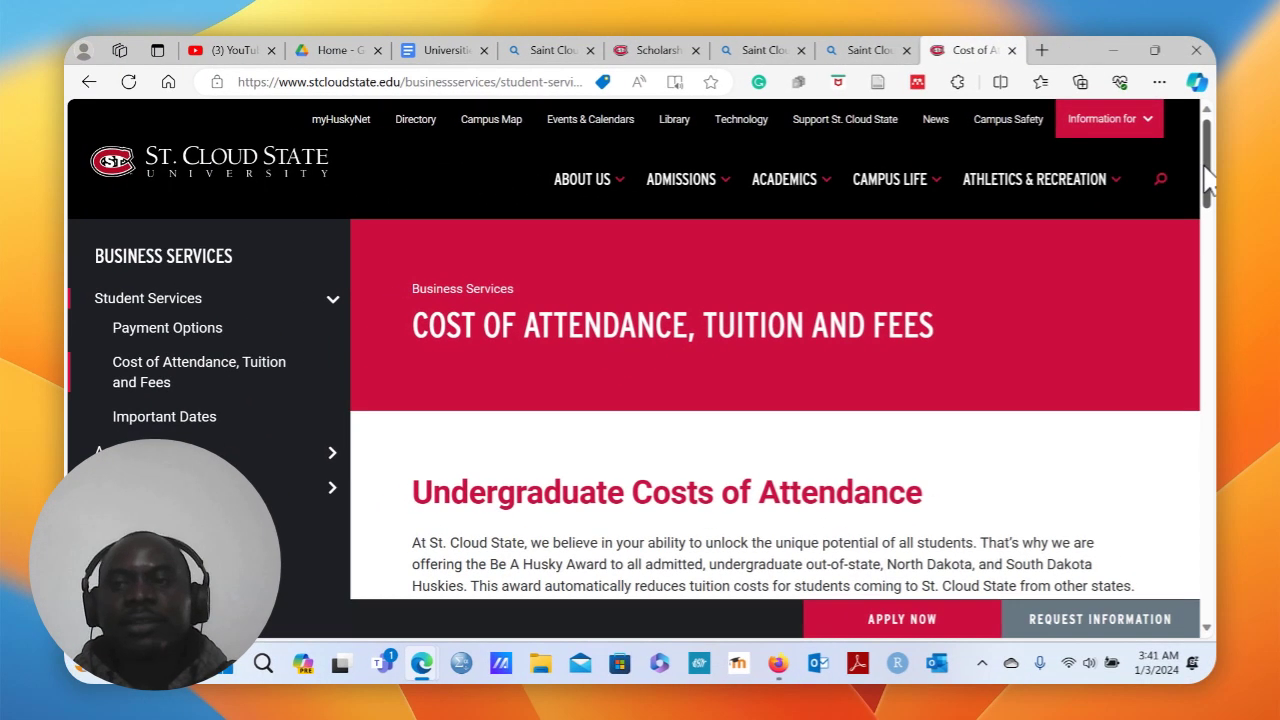
left_click_drag(1208, 176, 1213, 219)
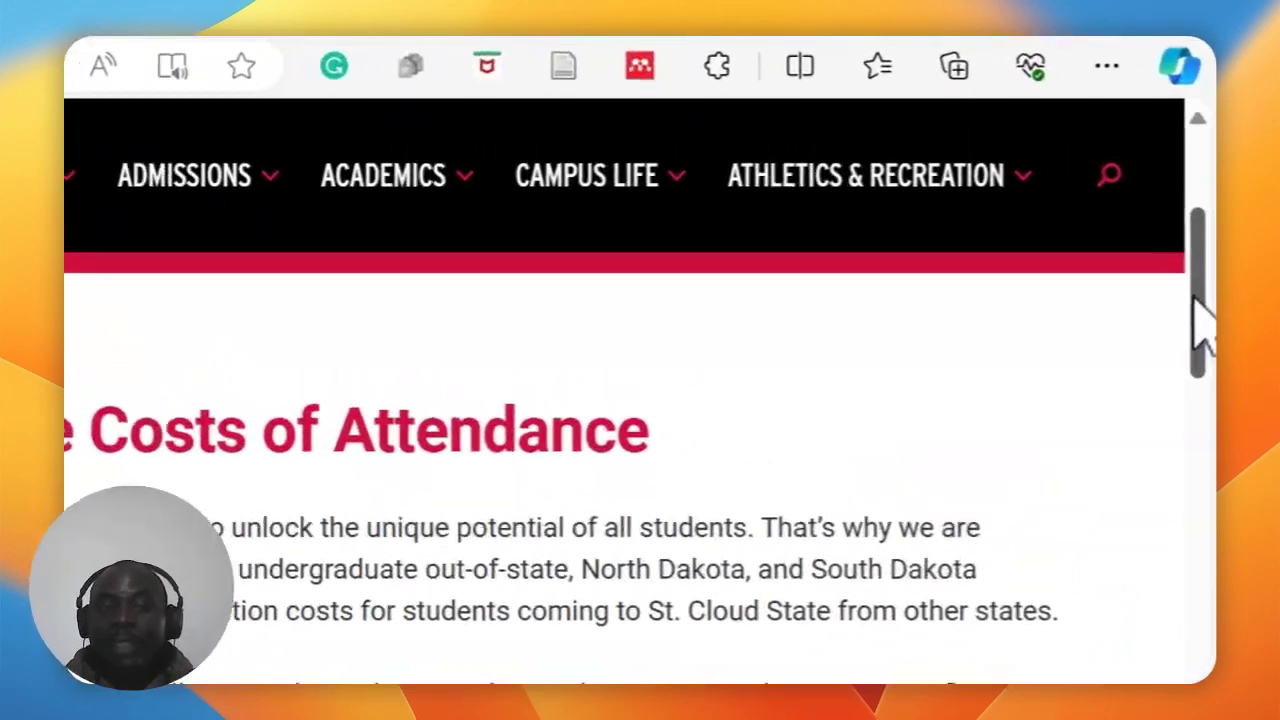
mouse_move(1203, 325)
left_mouse_down()
mouse_move(1203, 440)
mouse_move(1194, 323)
left_mouse_up()
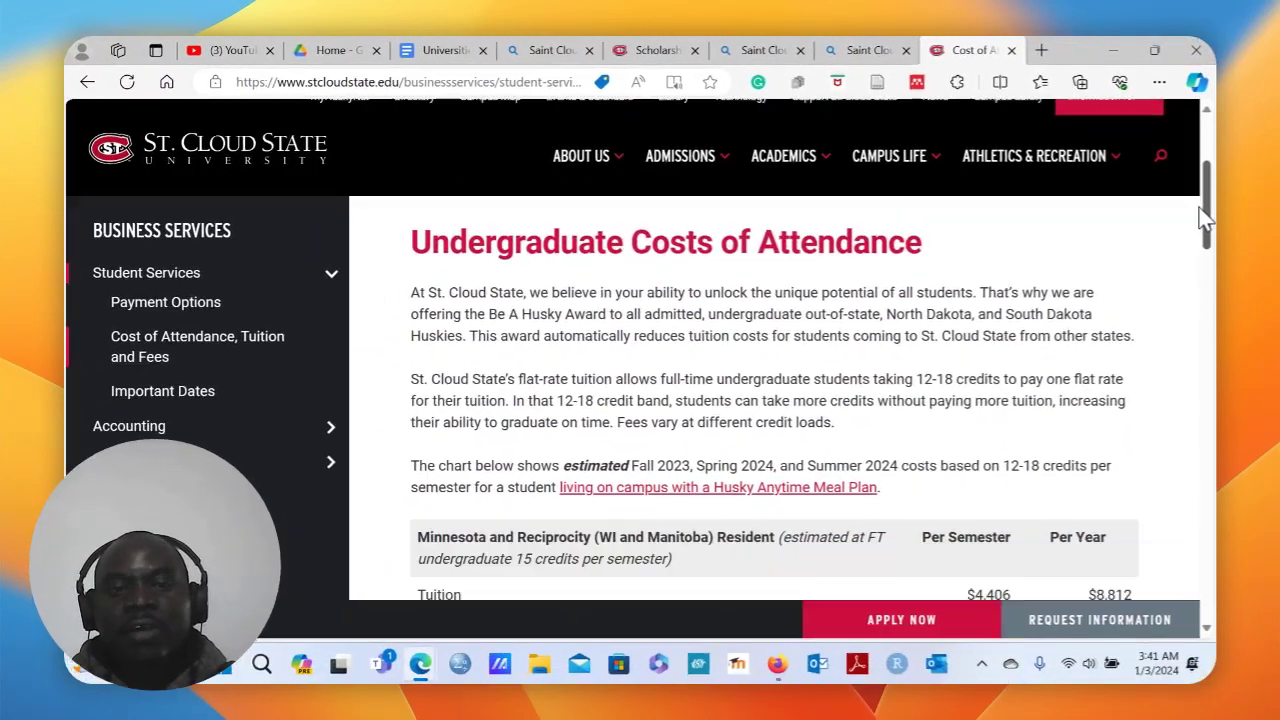
scroll(1205, 235, "down", 2)
left_click_drag(1205, 235, 1196, 340)
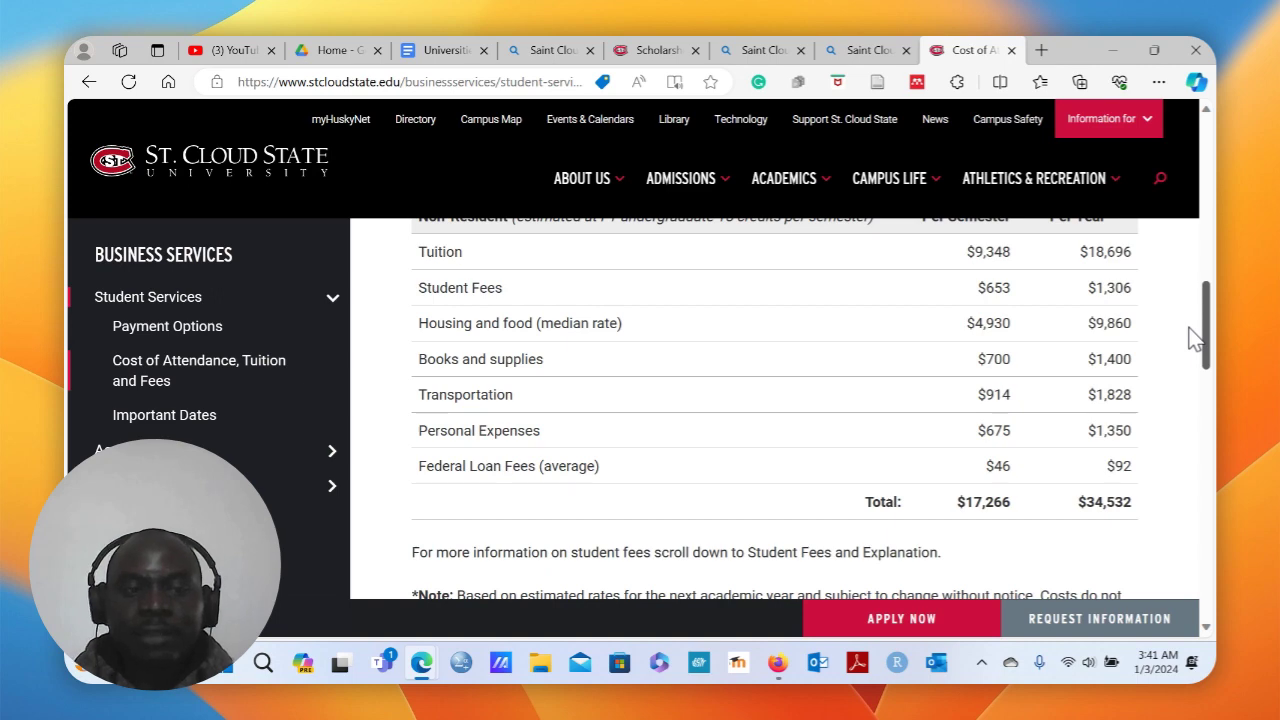
scroll(1188, 340, "down", 1)
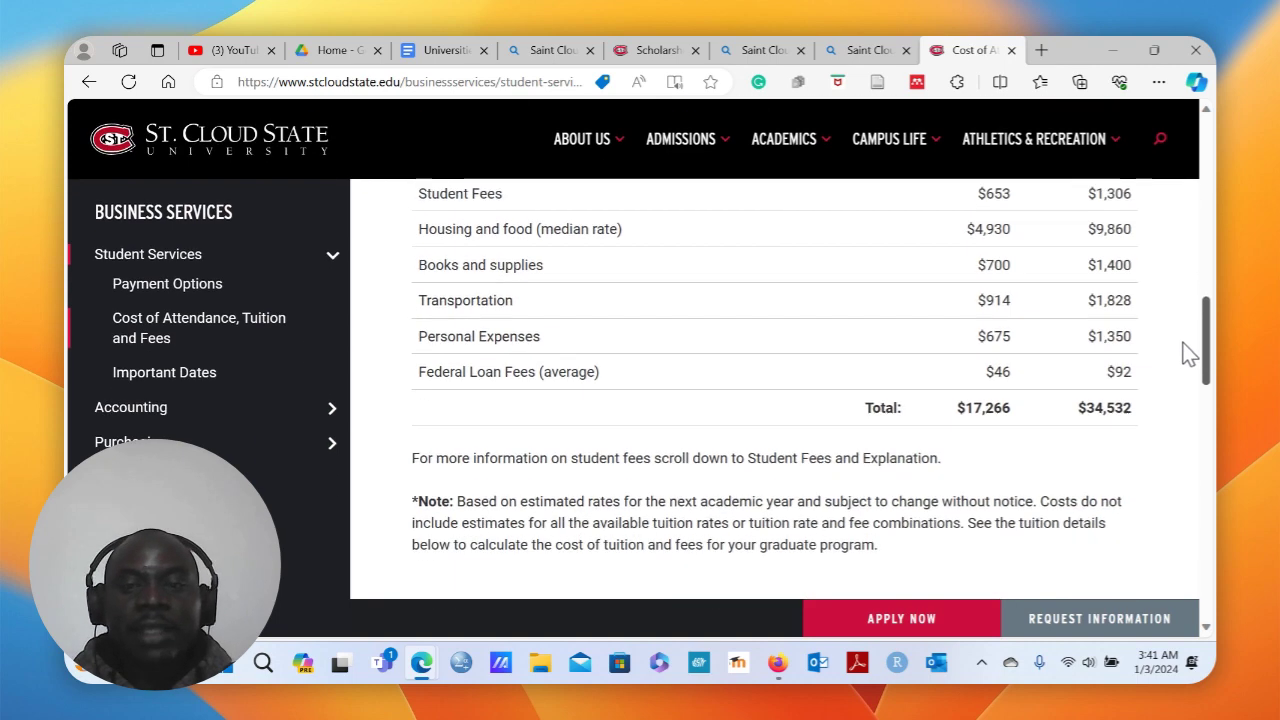
scroll(1188, 355, "down", 4)
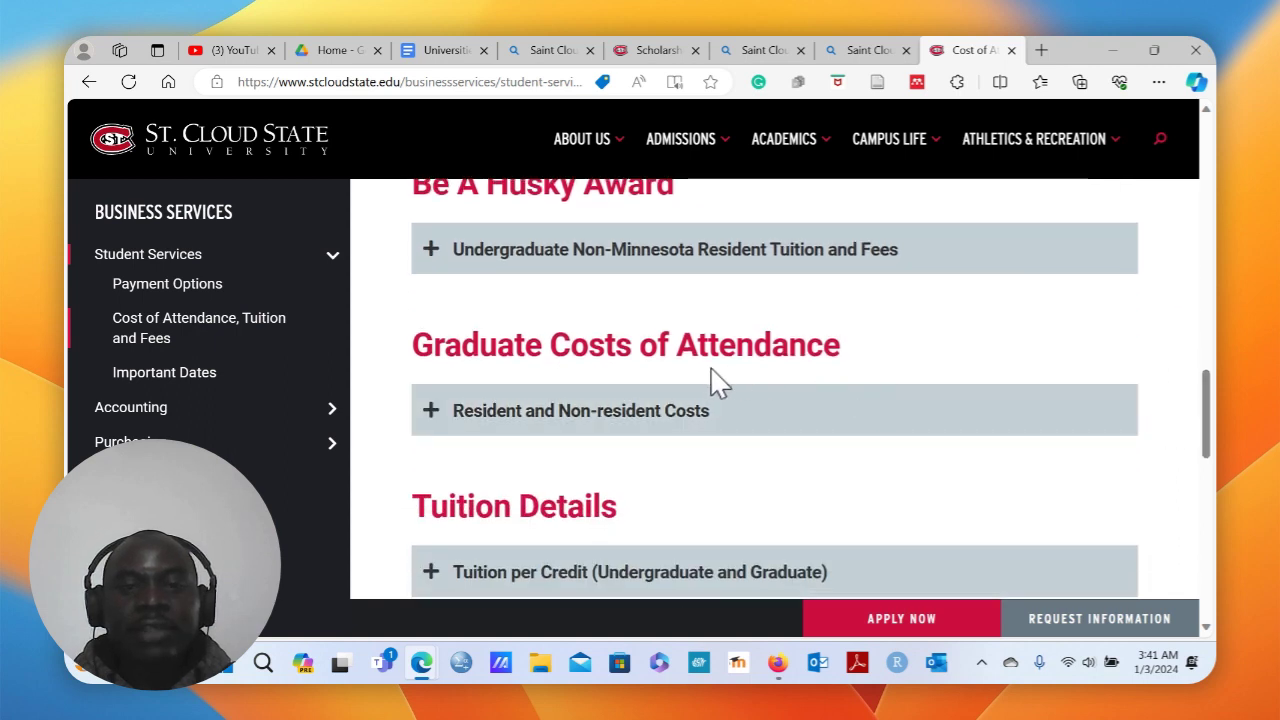
Expand the graduate "Resident and Non-resident Costs" section and copy the non-resident yearly total of $30,460.
left_click(603, 420)
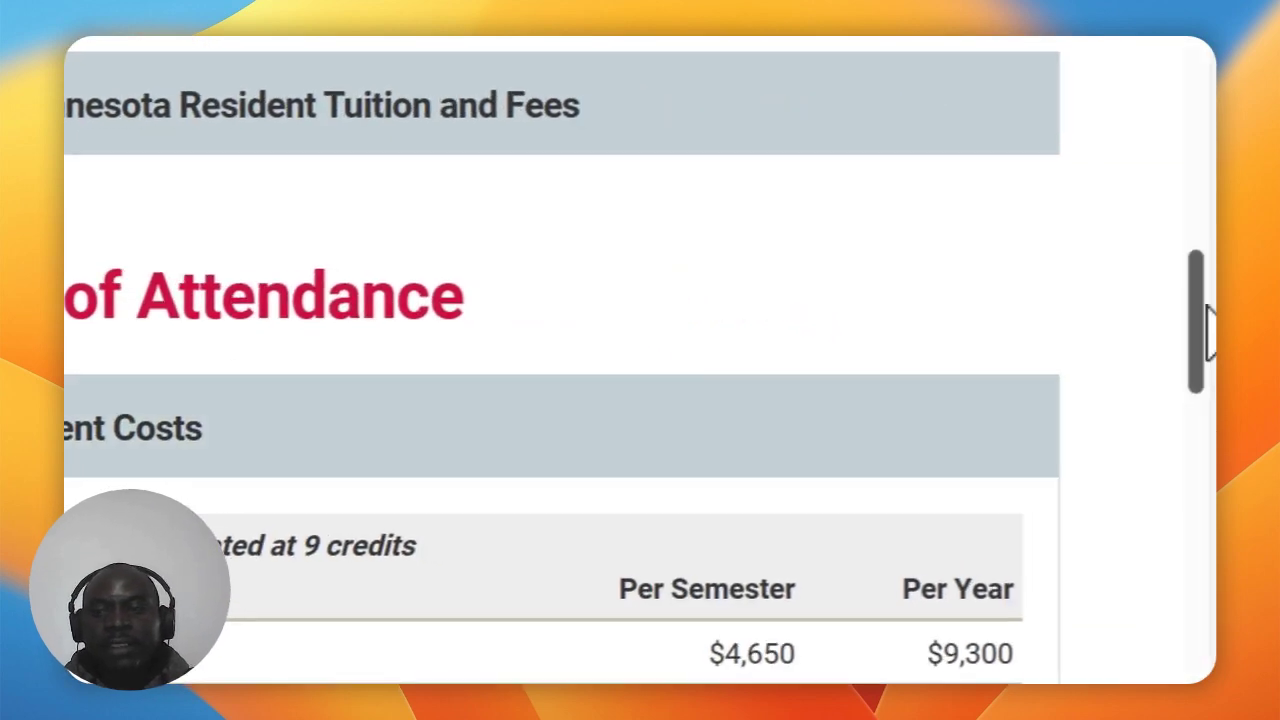
left_click_drag(1205, 320, 1195, 432)
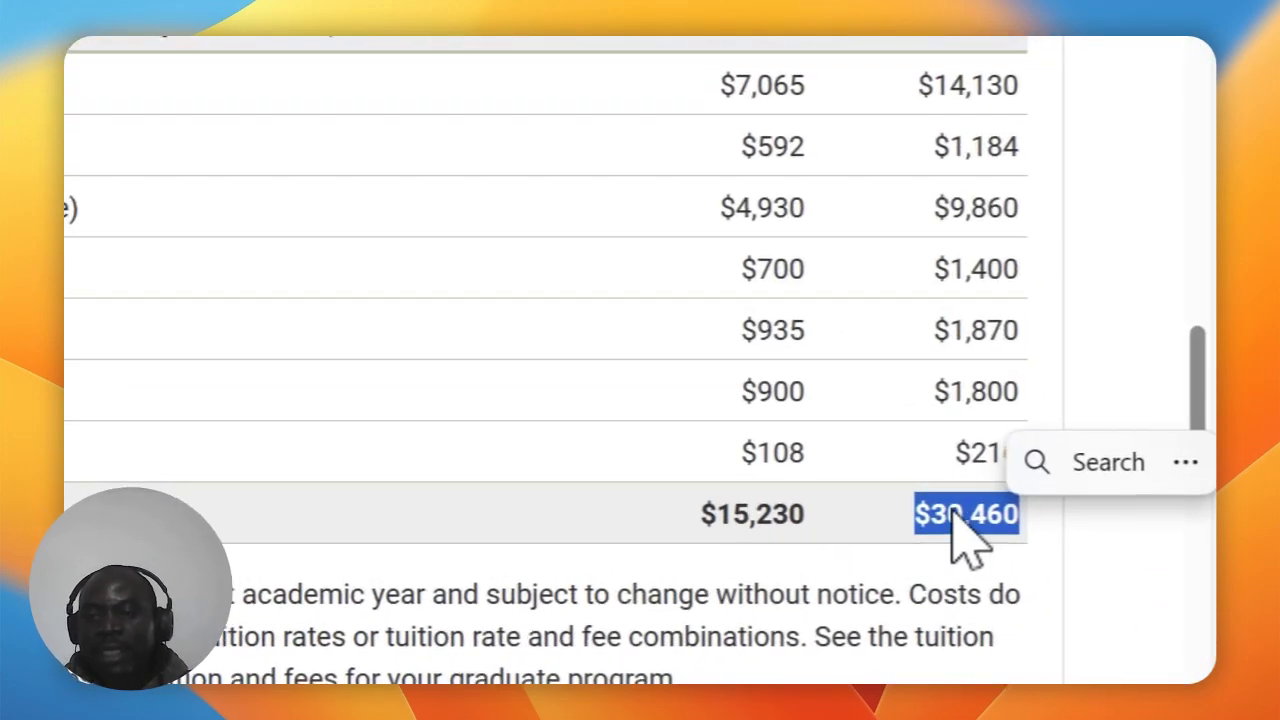
right_click(928, 515)
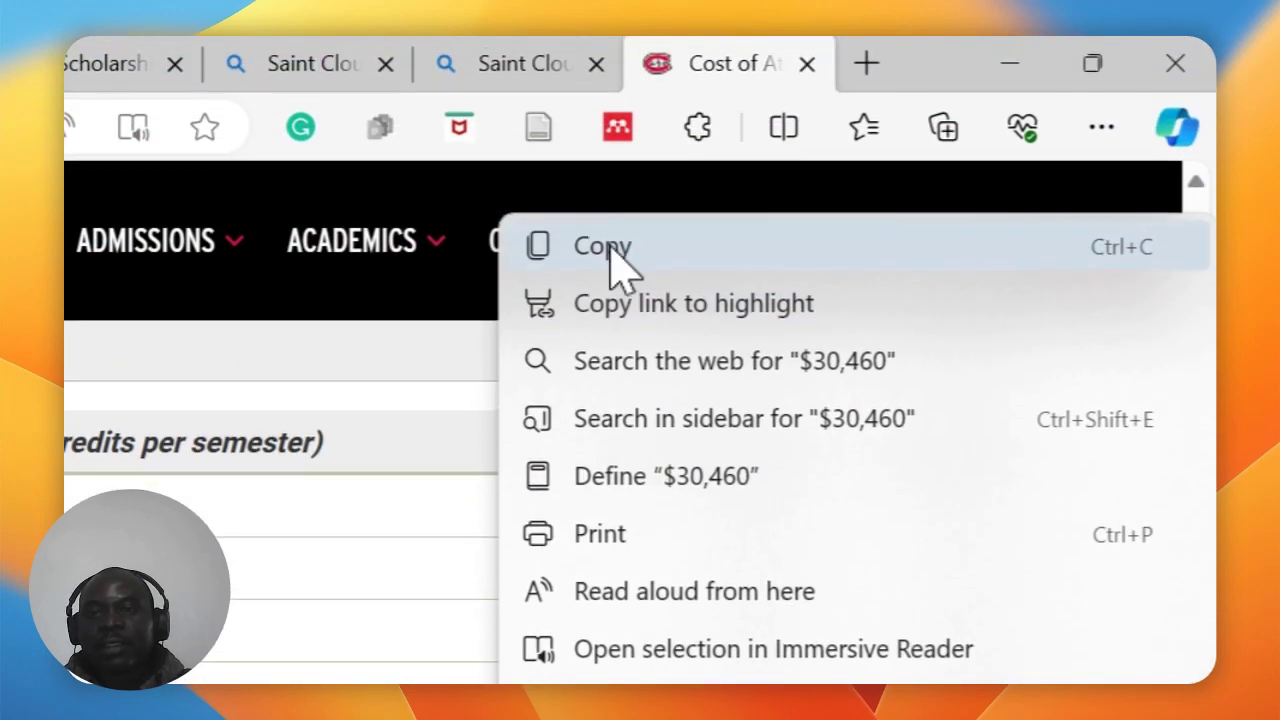
left_click(606, 250)
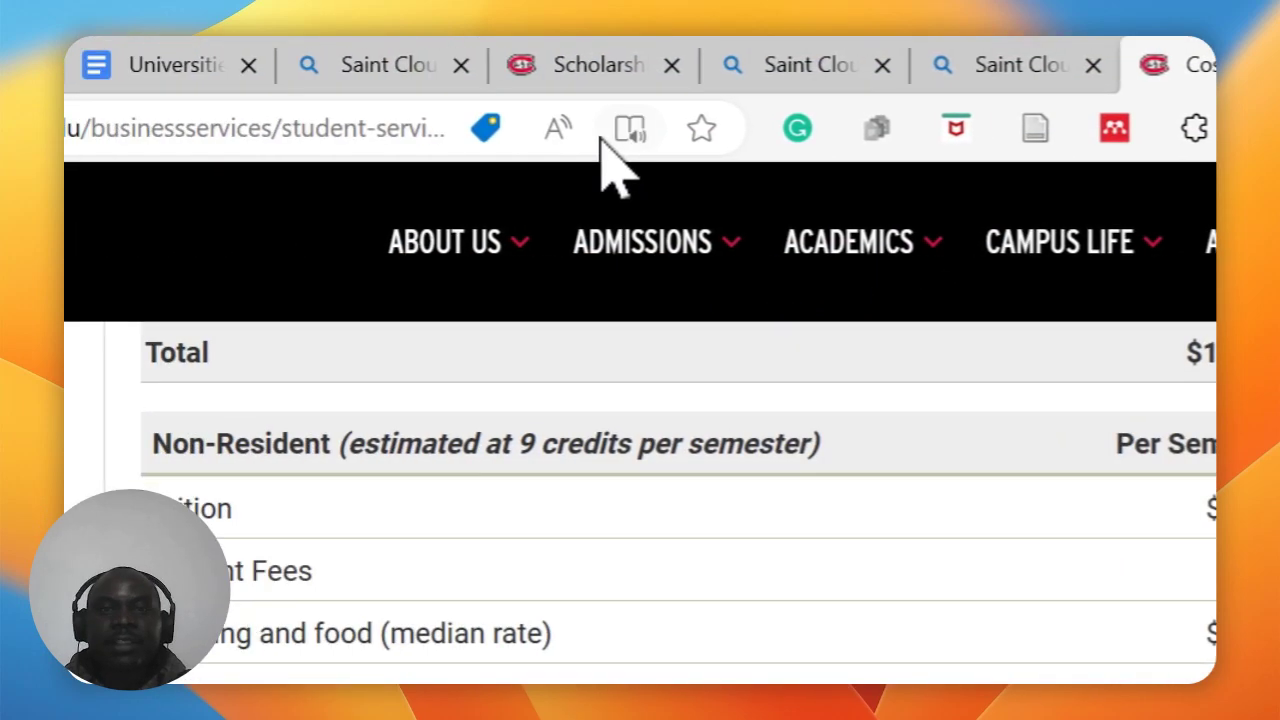
Return to the universities document and paste 30,460 without formatting into row 9's cell just before the acceptance rate.
left_click(366, 64)
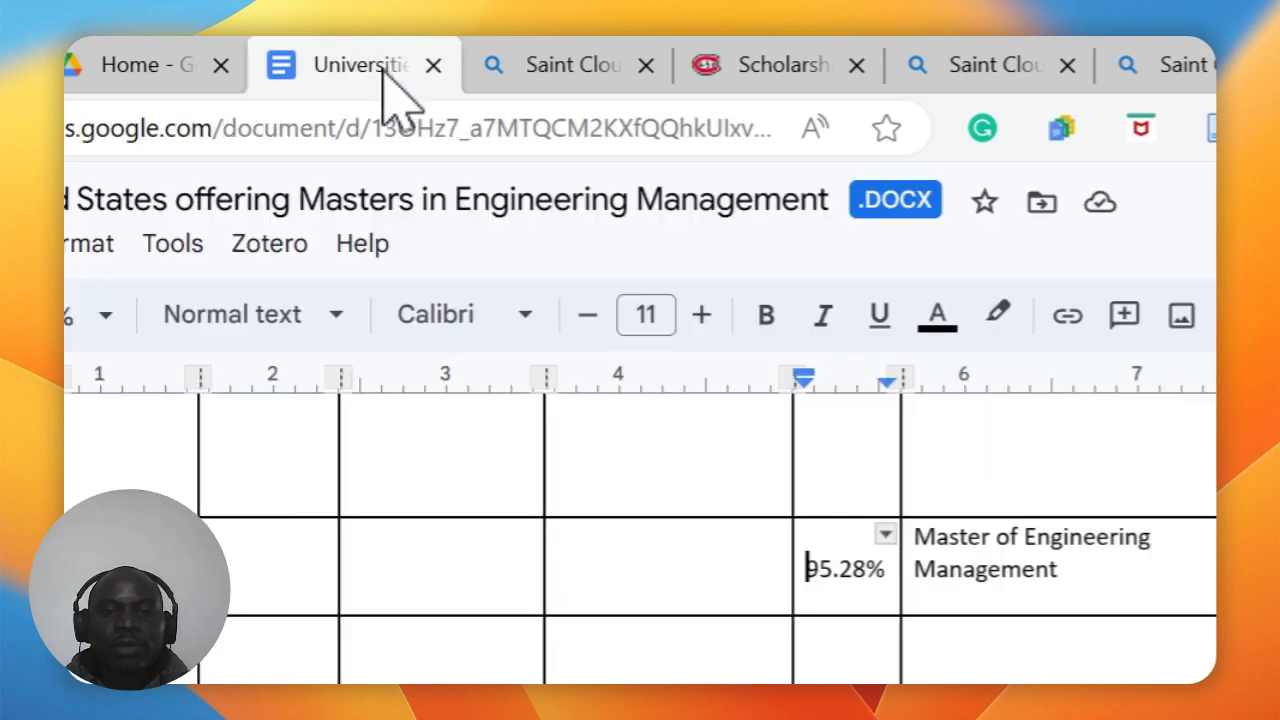
left_click(584, 463)
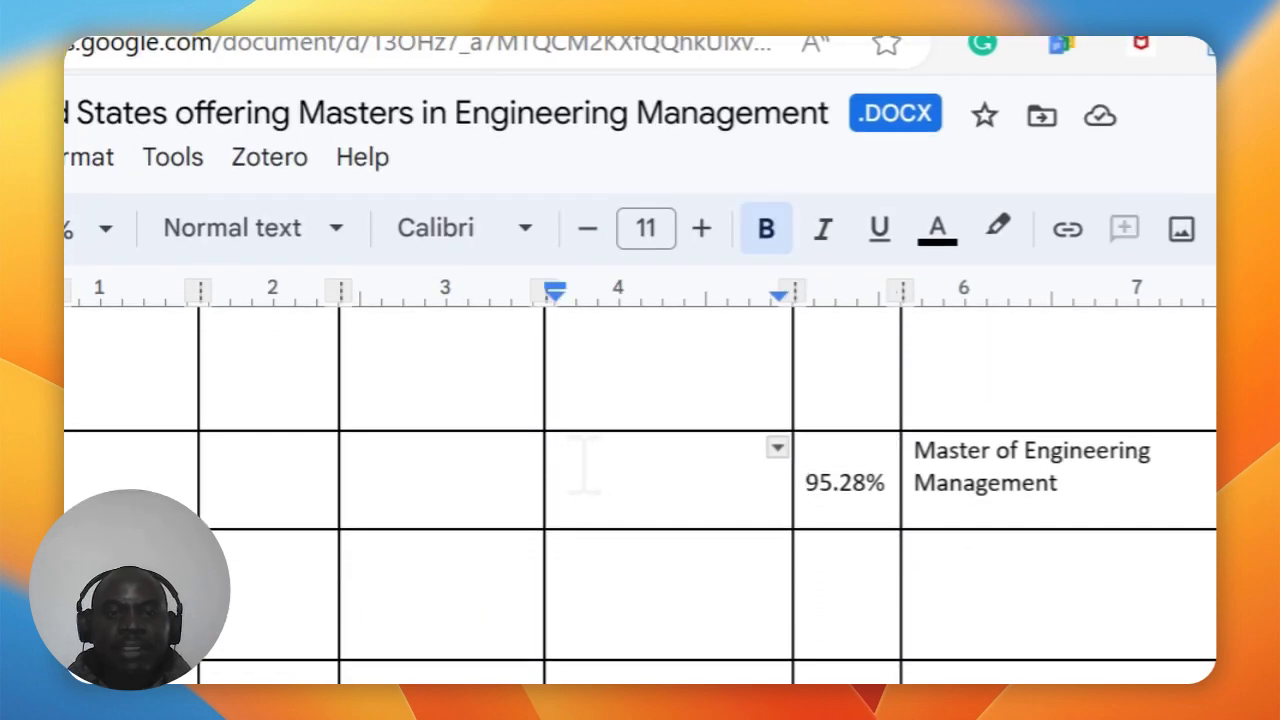
right_click(584, 463)
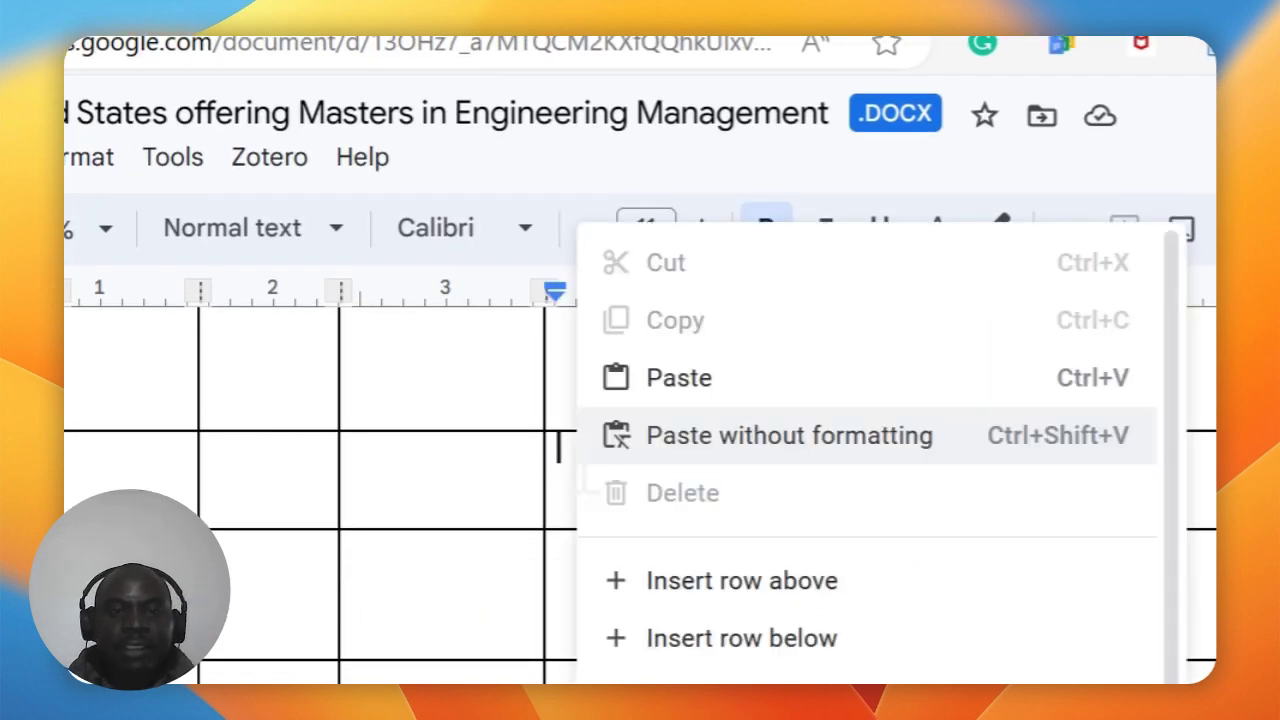
left_click(785, 437)
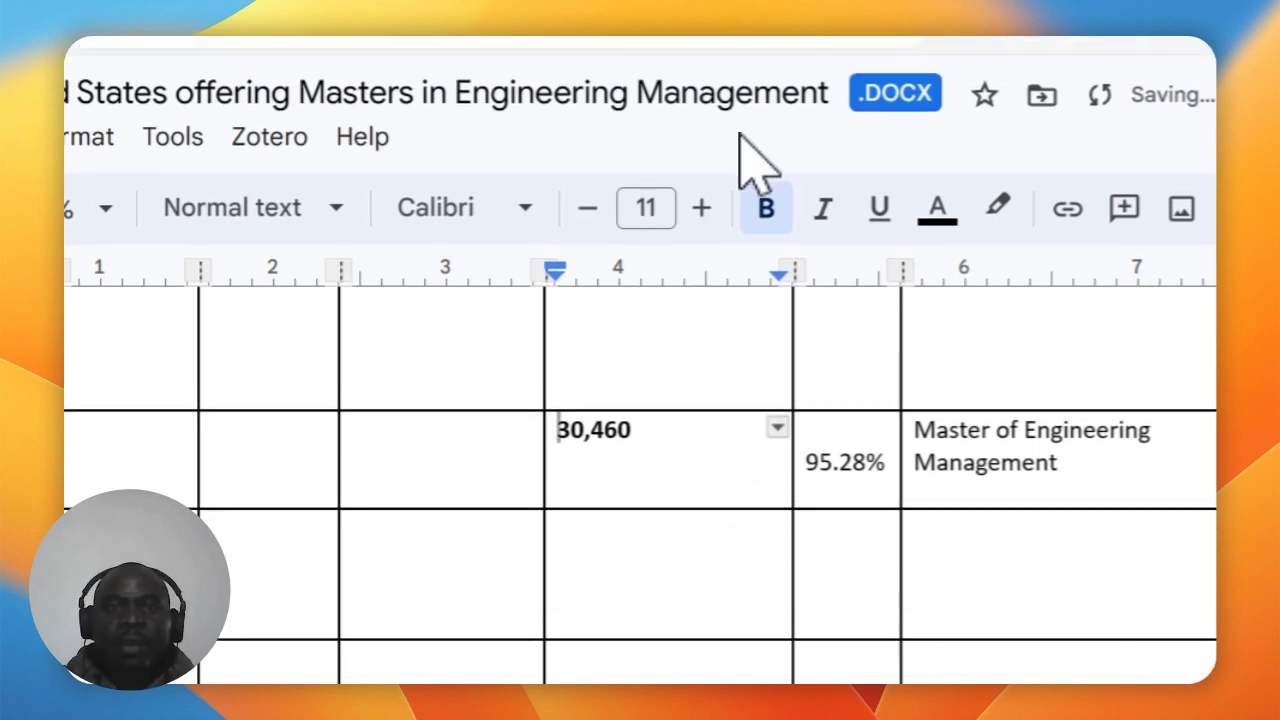
Copy the graduate non-resident yearly tuition, 14,130 without the dollar sign, from the St. Cloud State cost page.
left_click(966, 52)
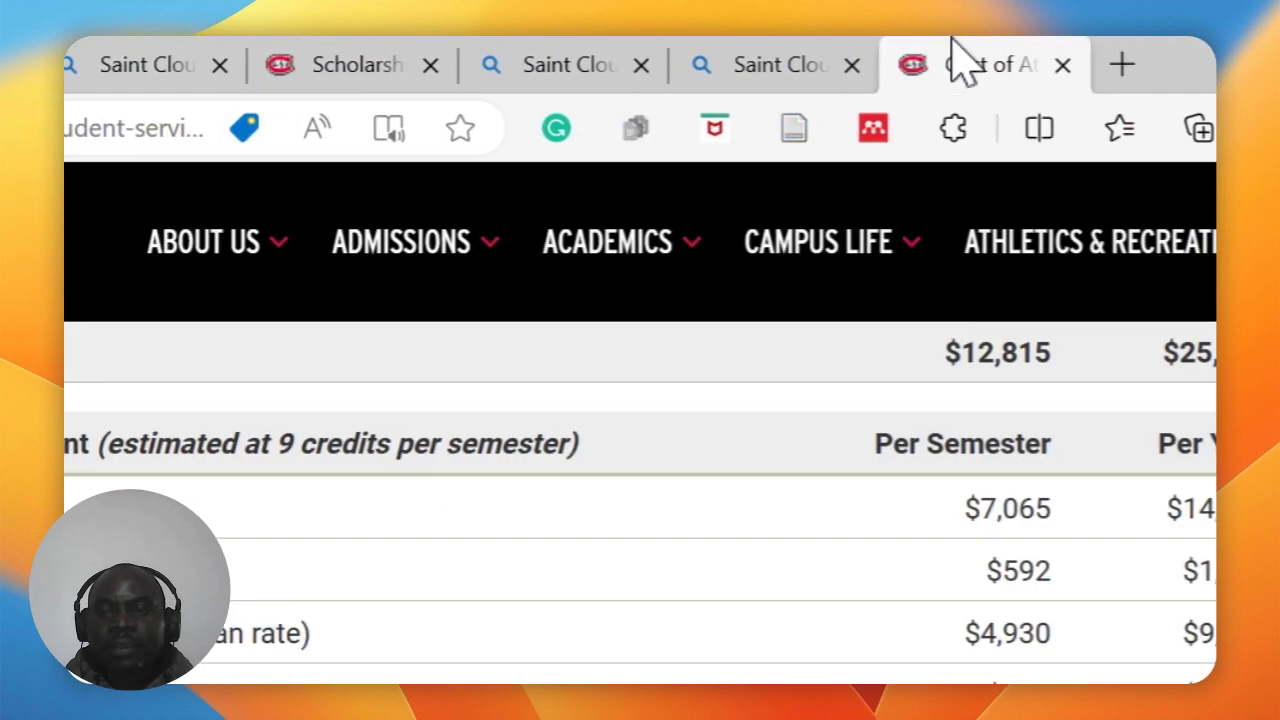
mouse_move(895, 420)
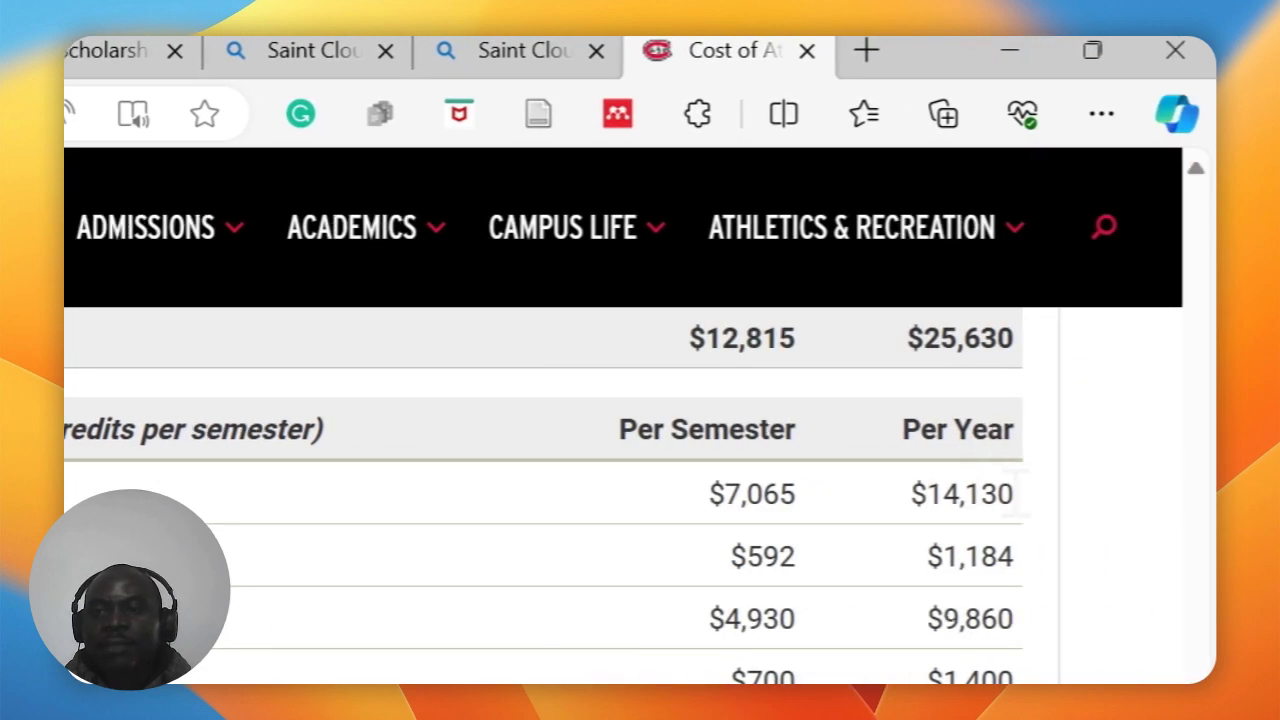
left_click_drag(1015, 495, 928, 494)
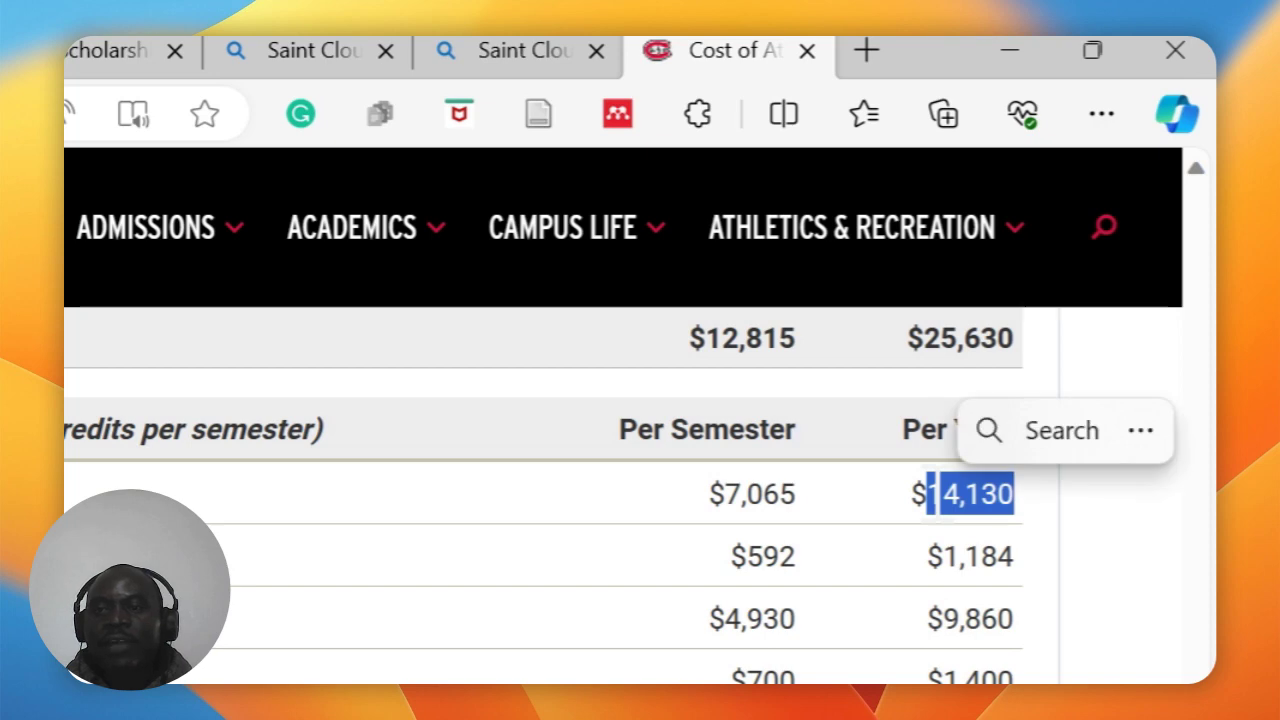
right_click(945, 494)
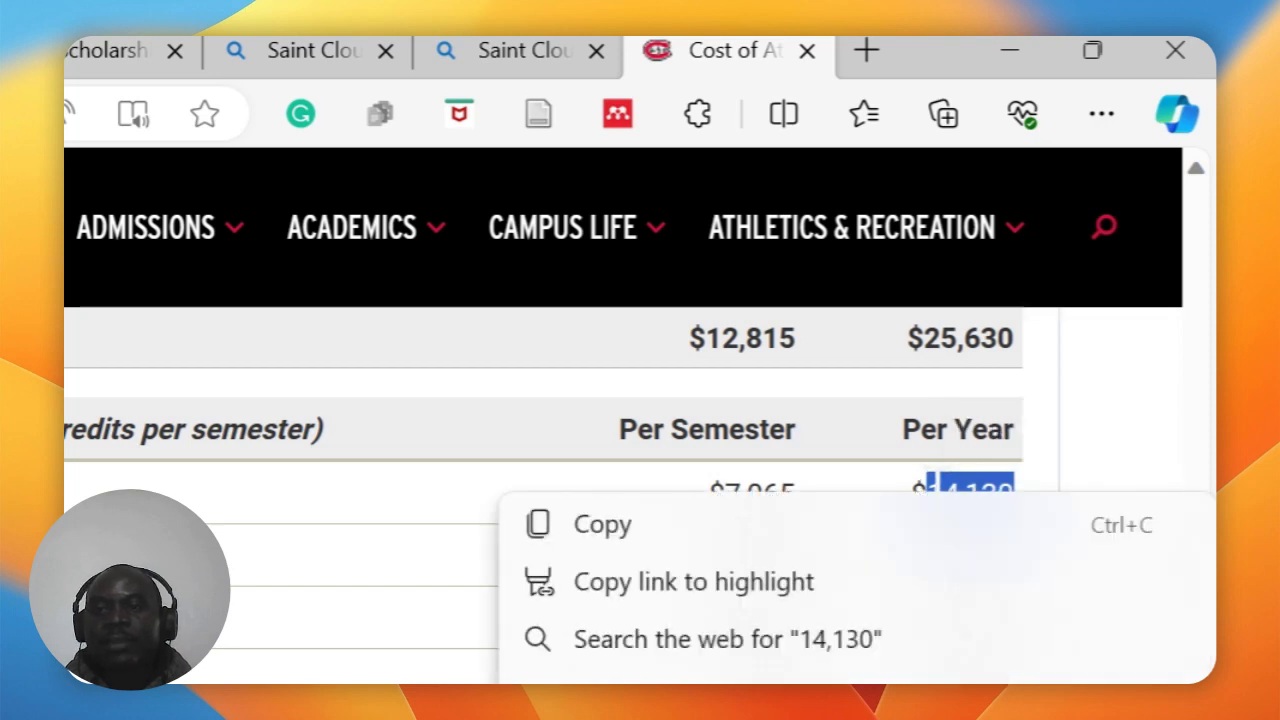
left_click(638, 524)
Paste 14,130 into row 9's cell directly after the Saint Cloud State University name in the universities document.
left_click(366, 64)
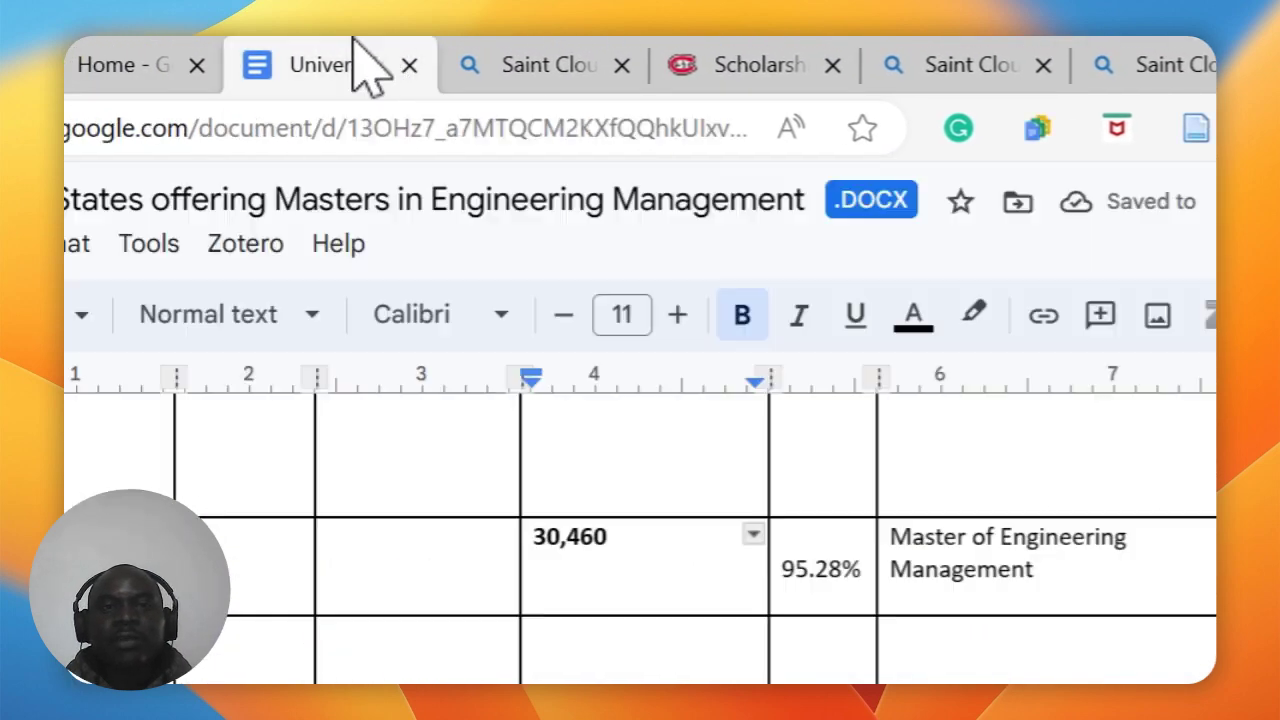
left_click(93, 540)
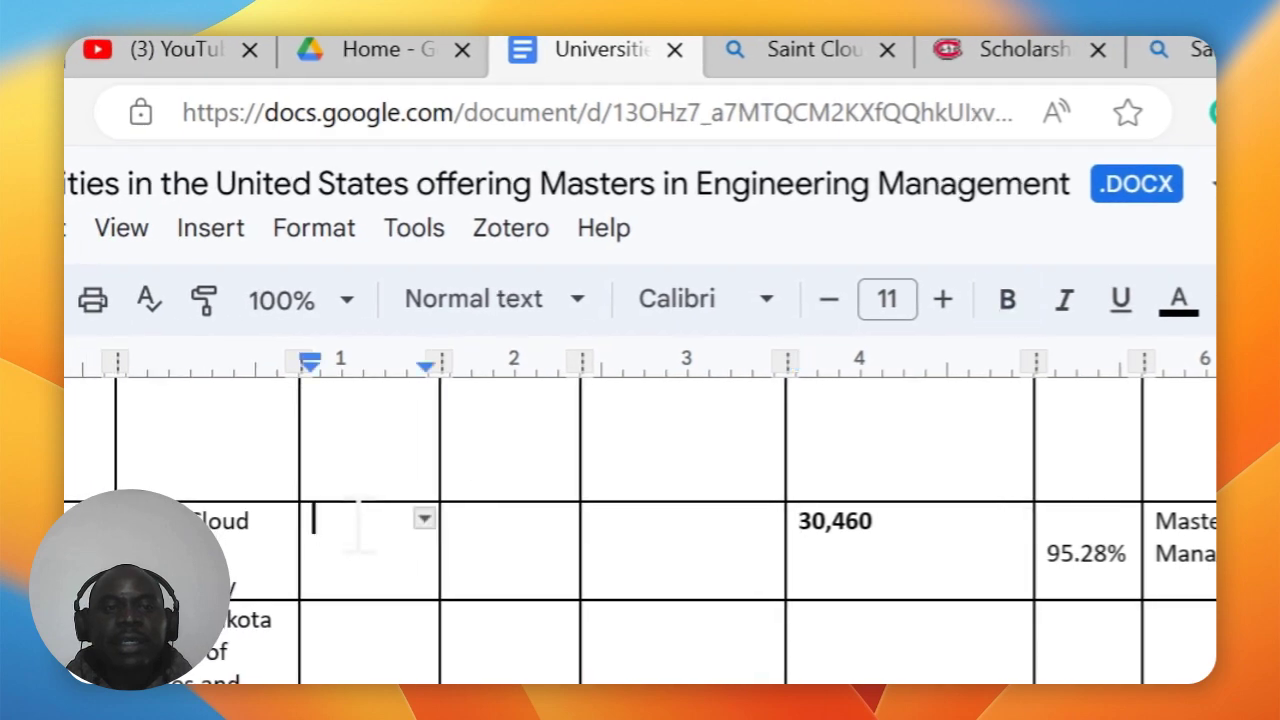
key("ctrl+v")
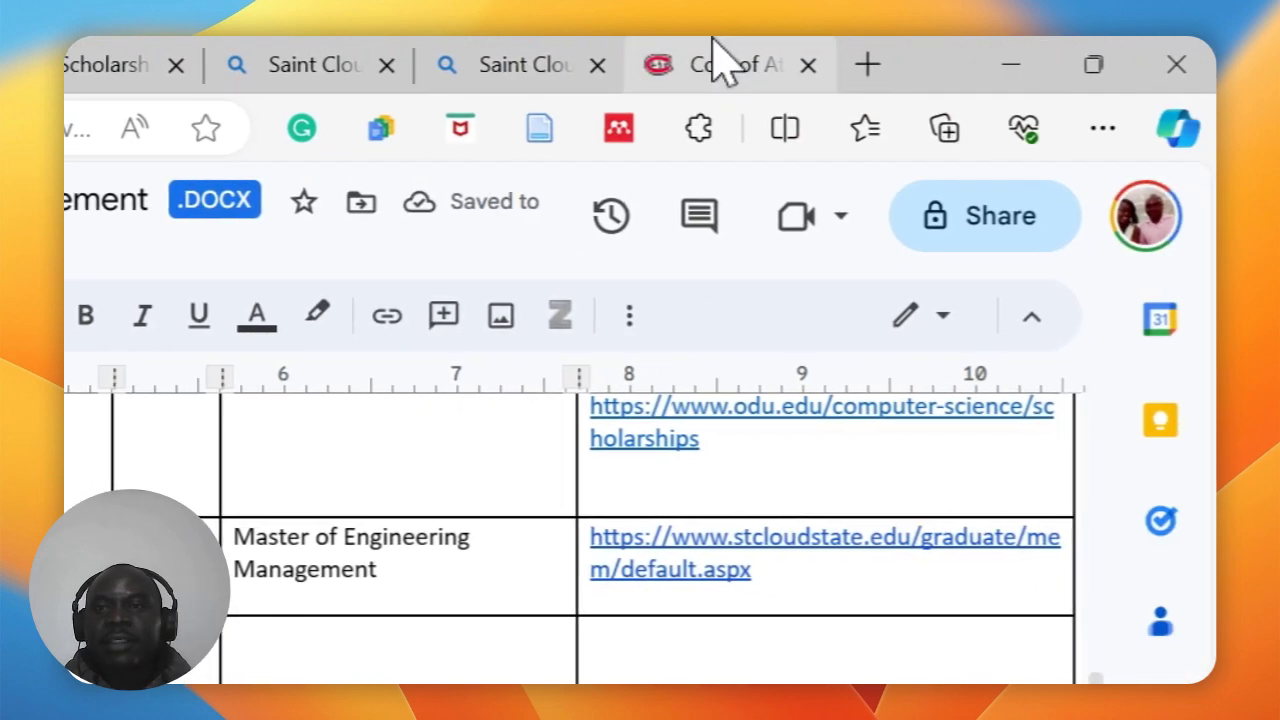
Copy the graduate non-resident yearly housing and food amount, $9,860, from the St. Cloud State cost page.
left_click(713, 55)
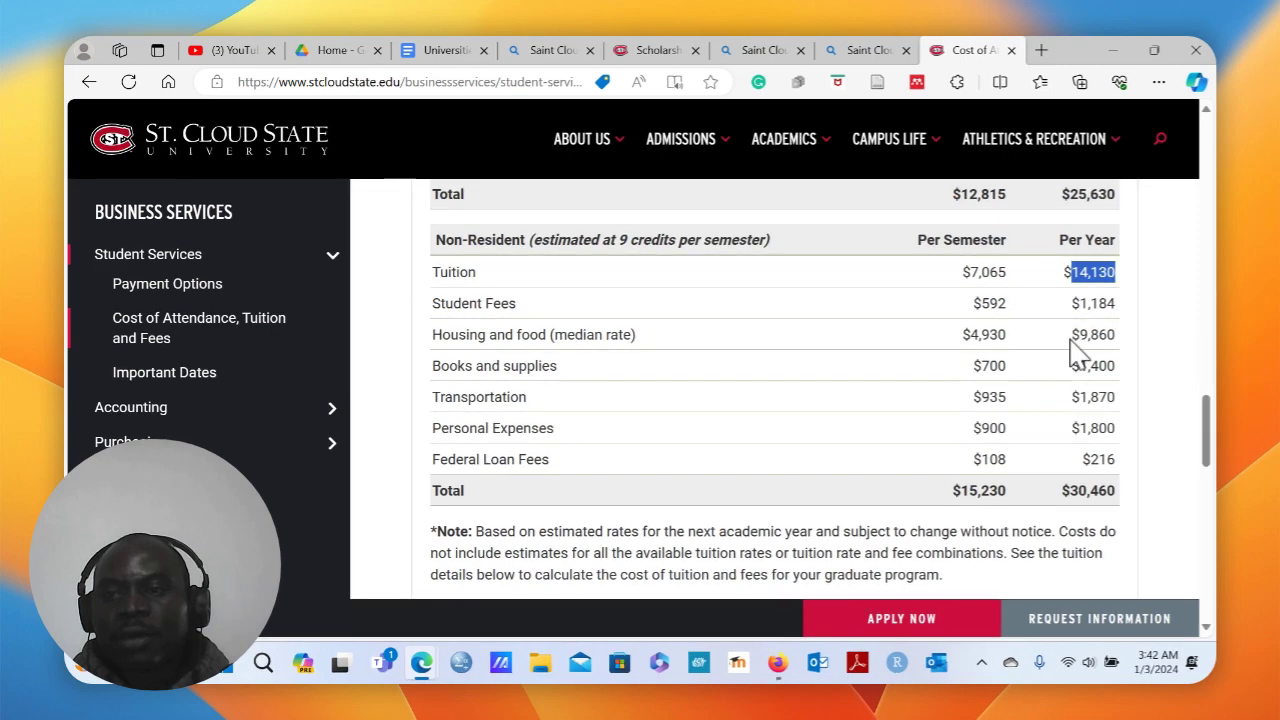
left_click(1075, 334)
left_click_drag(1080, 334, 1122, 340)
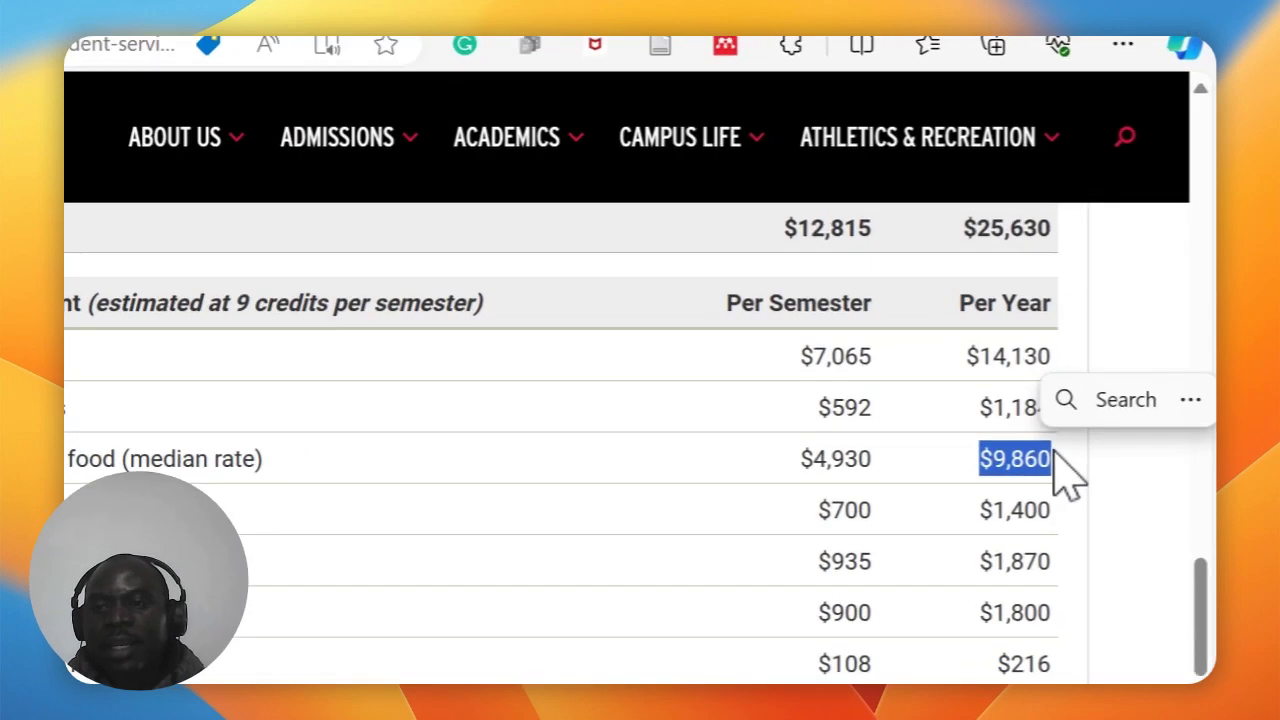
right_click(1089, 335)
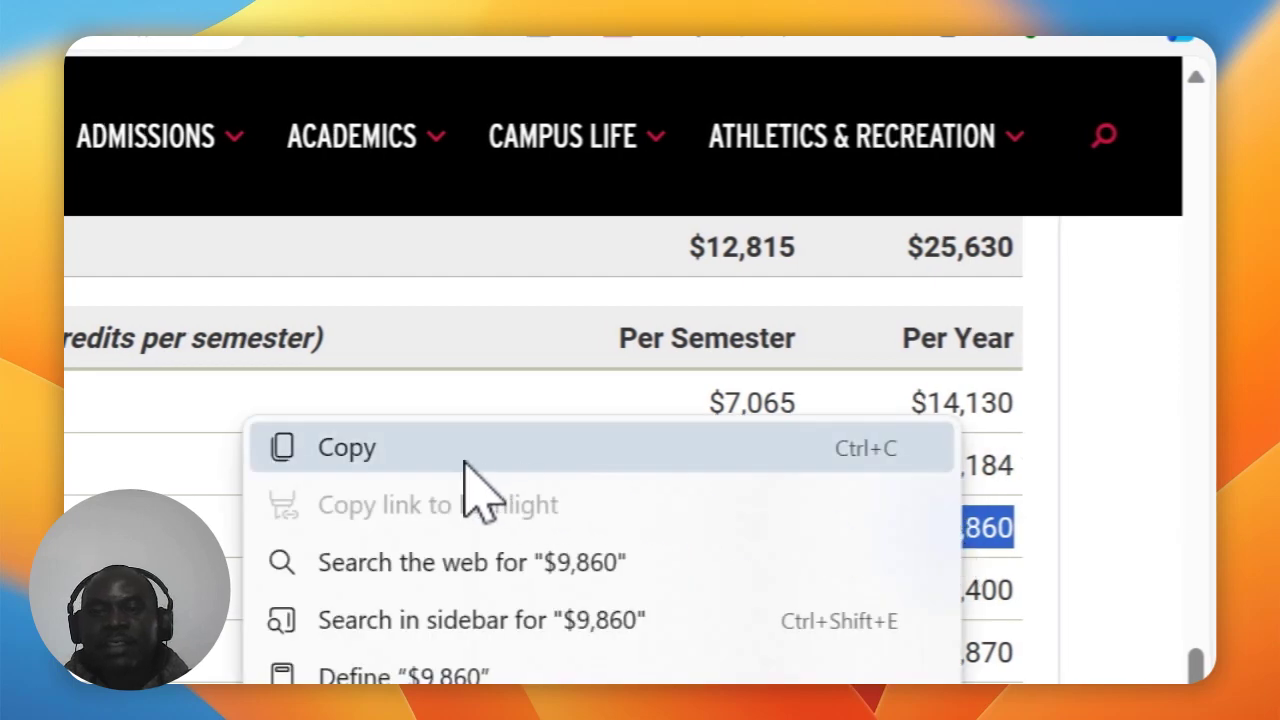
left_click(360, 449)
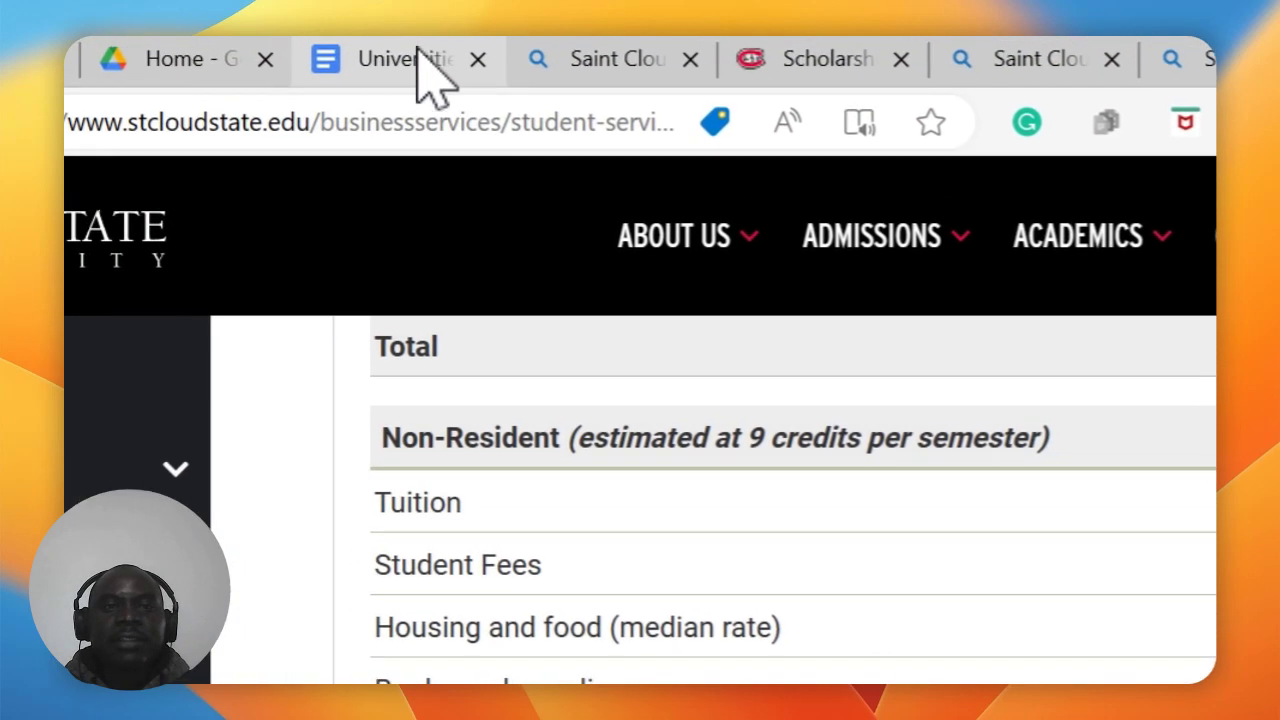
Paste the amount into row 9's living expenses cell in the universities document and remove the dollar sign, leaving 9,860.
left_click(425, 60)
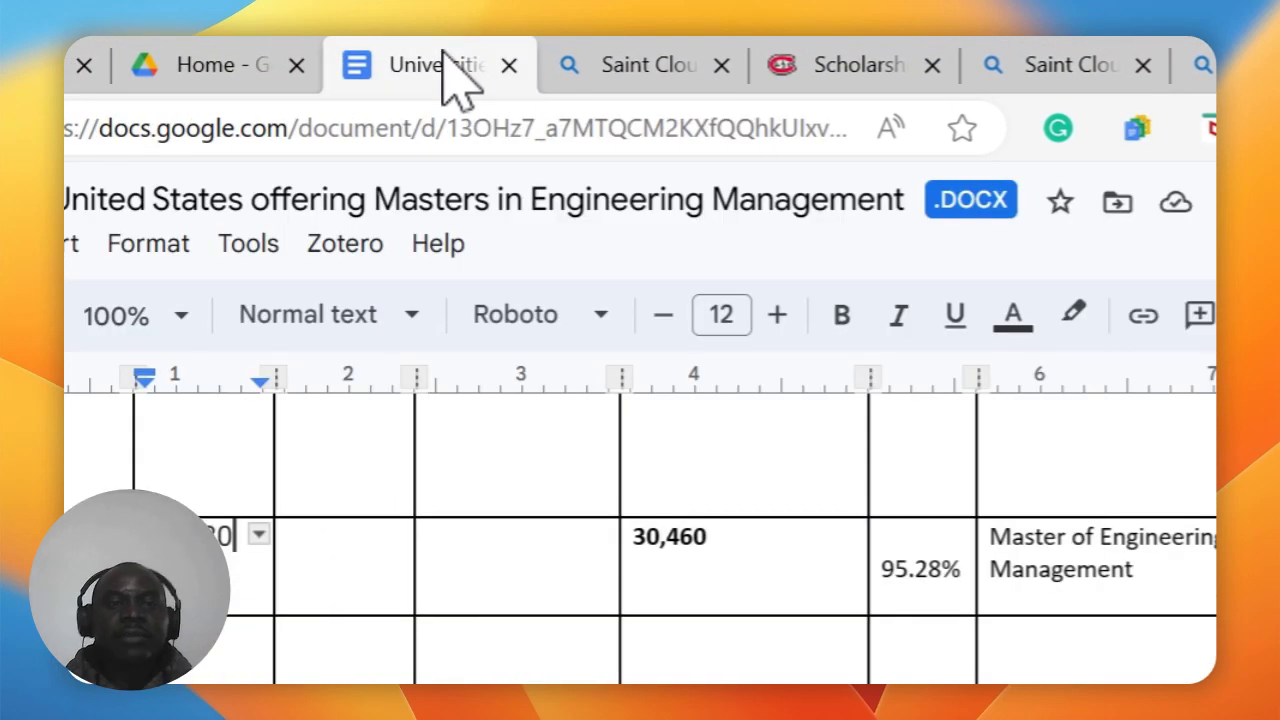
left_click(356, 210)
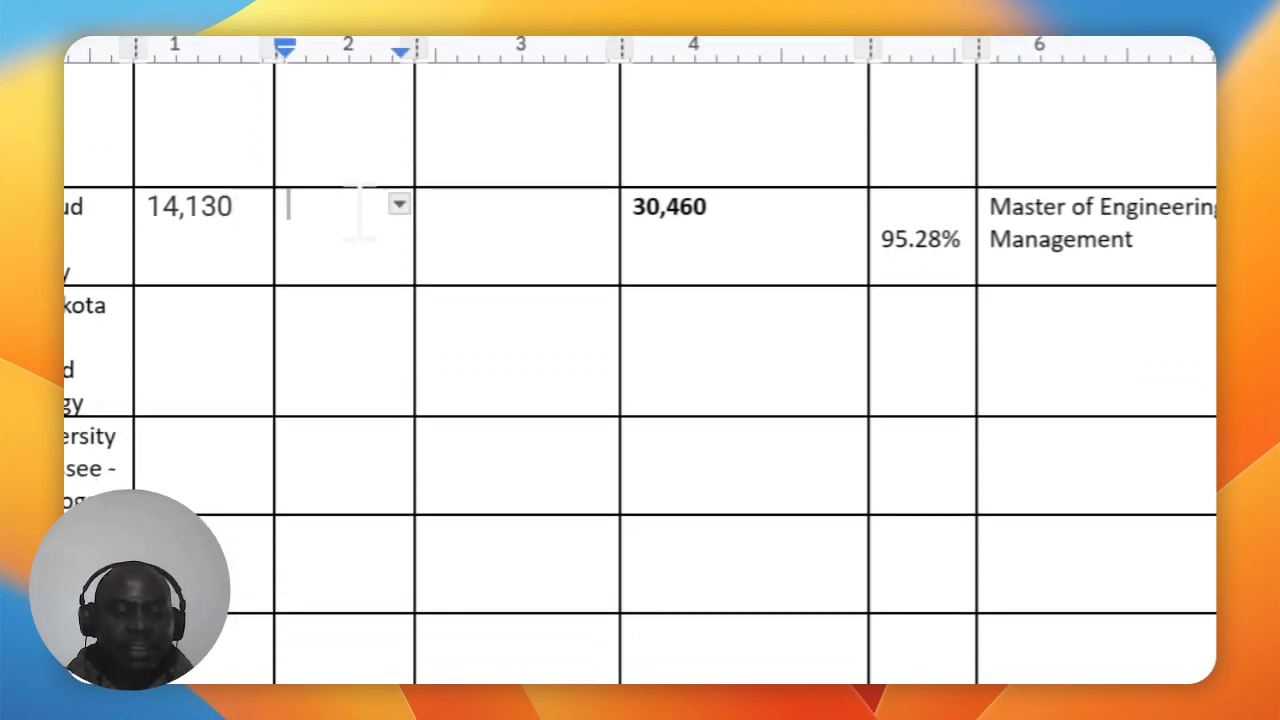
key("super+v")
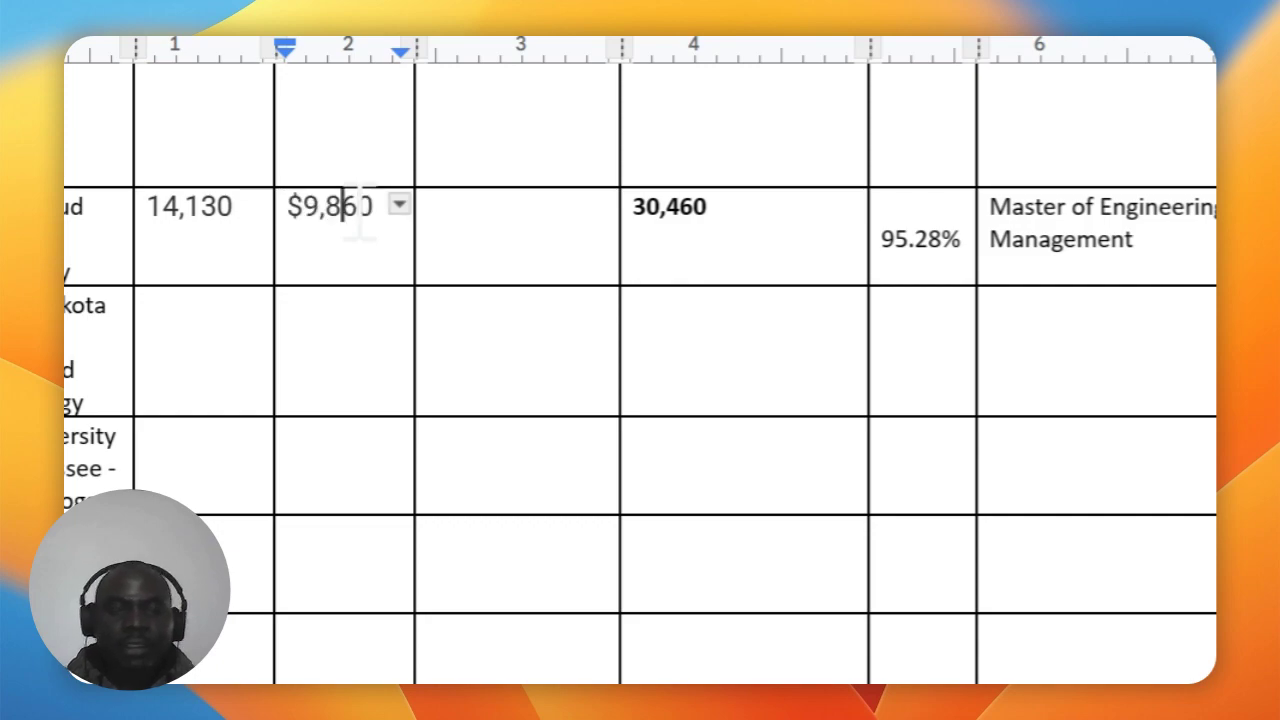
key("BackSpace")
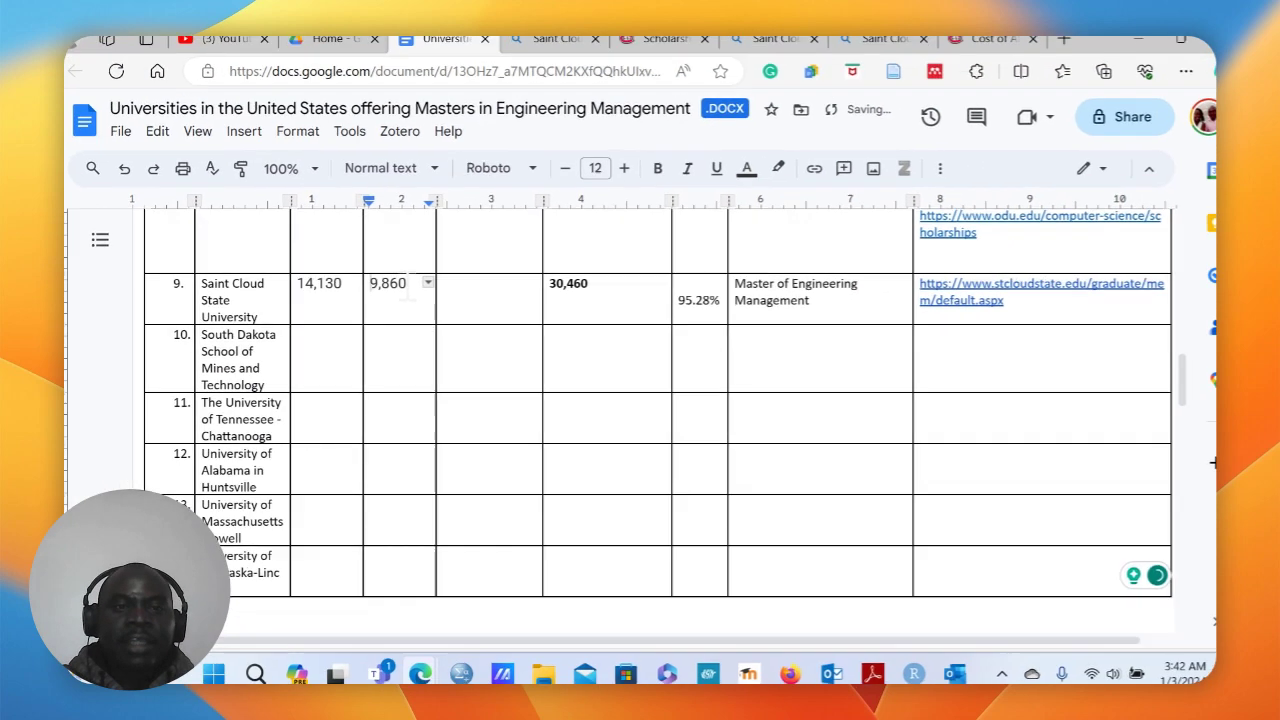
Check the remaining non-resident yearly costs on the cost page and enter 6470 in row 9's personal and additional expenses cell.
left_click(516, 227)
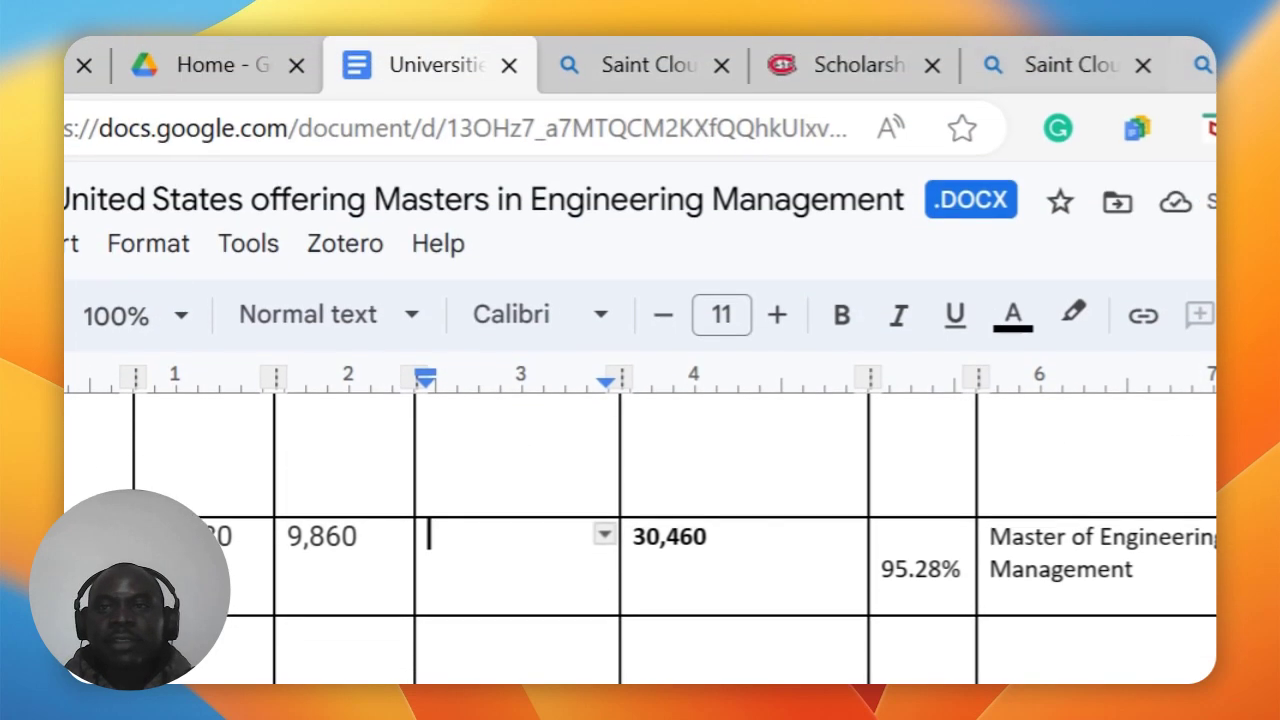
left_click(770, 58)
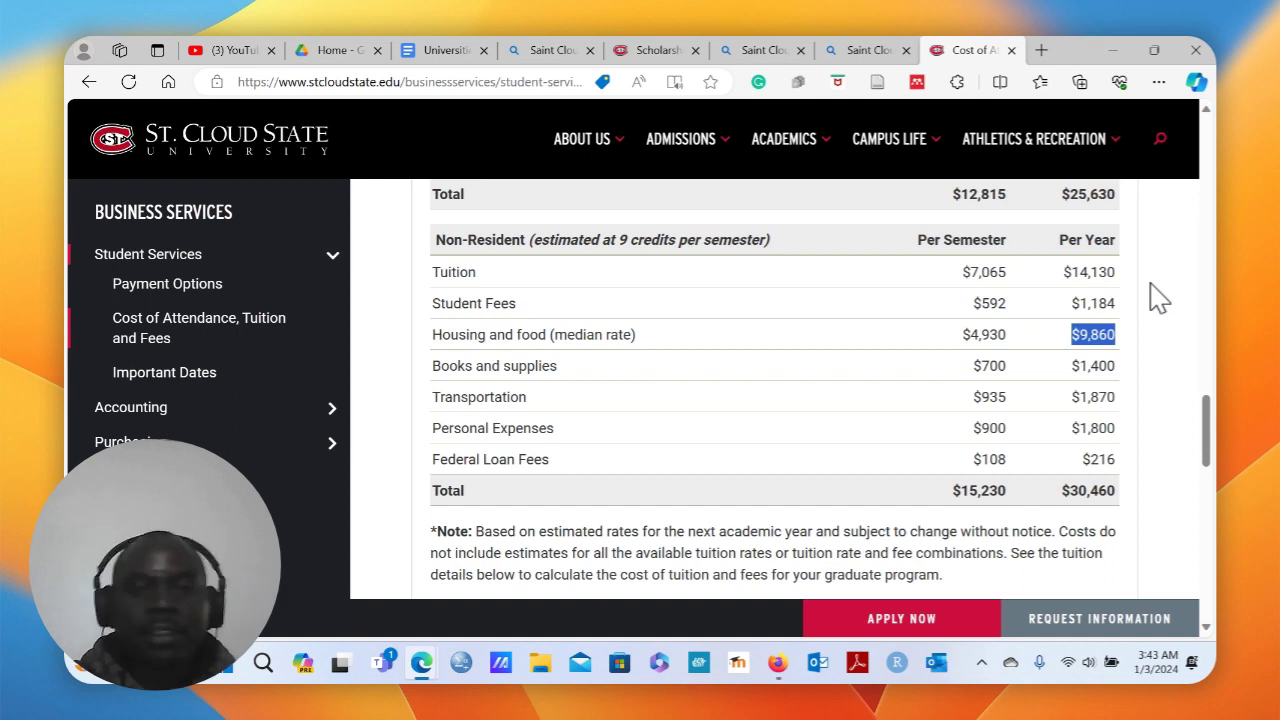
left_click(444, 50)
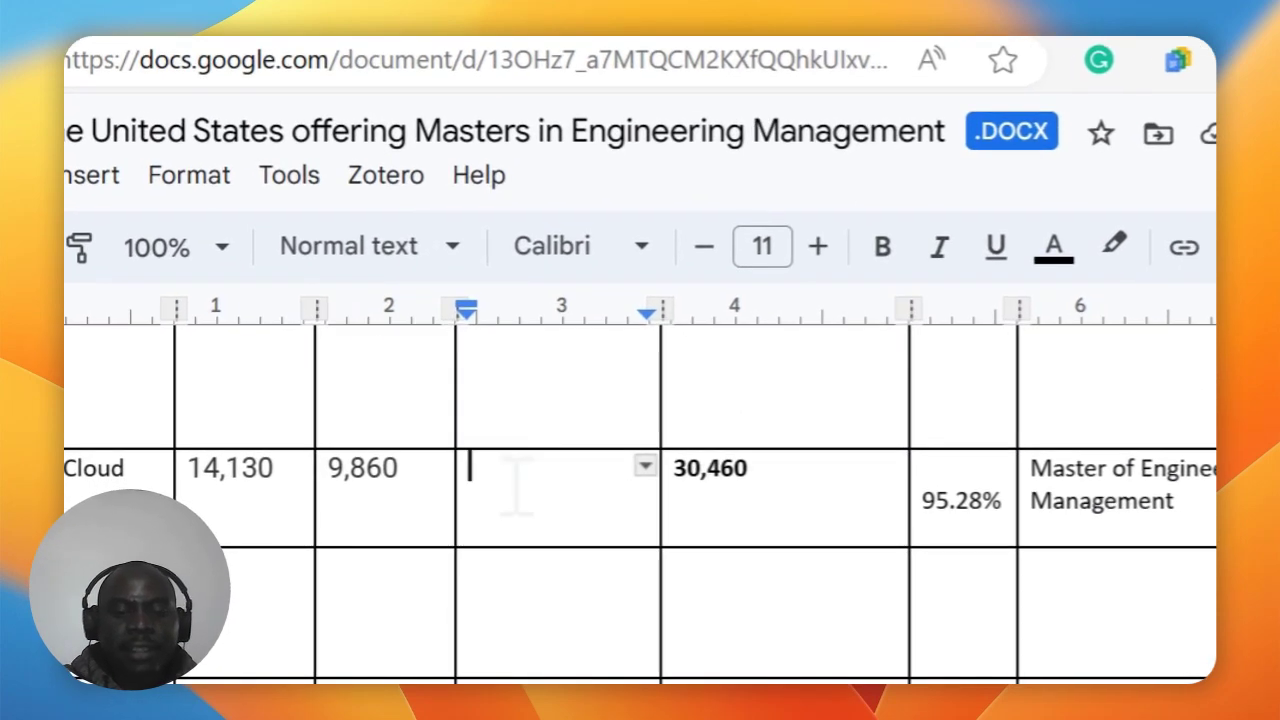
type("6470")
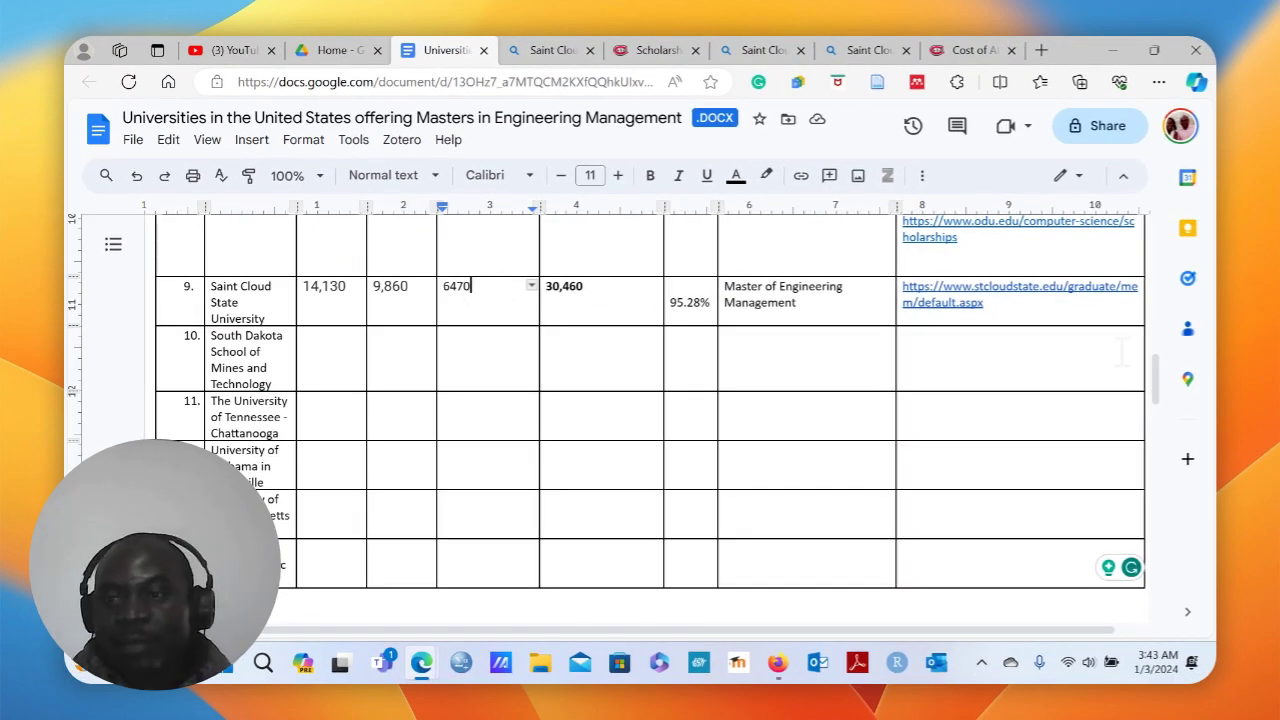
Review row 9's cost entries against the table's column headings and the completed rows above.
scroll(1157, 370, "up", 1)
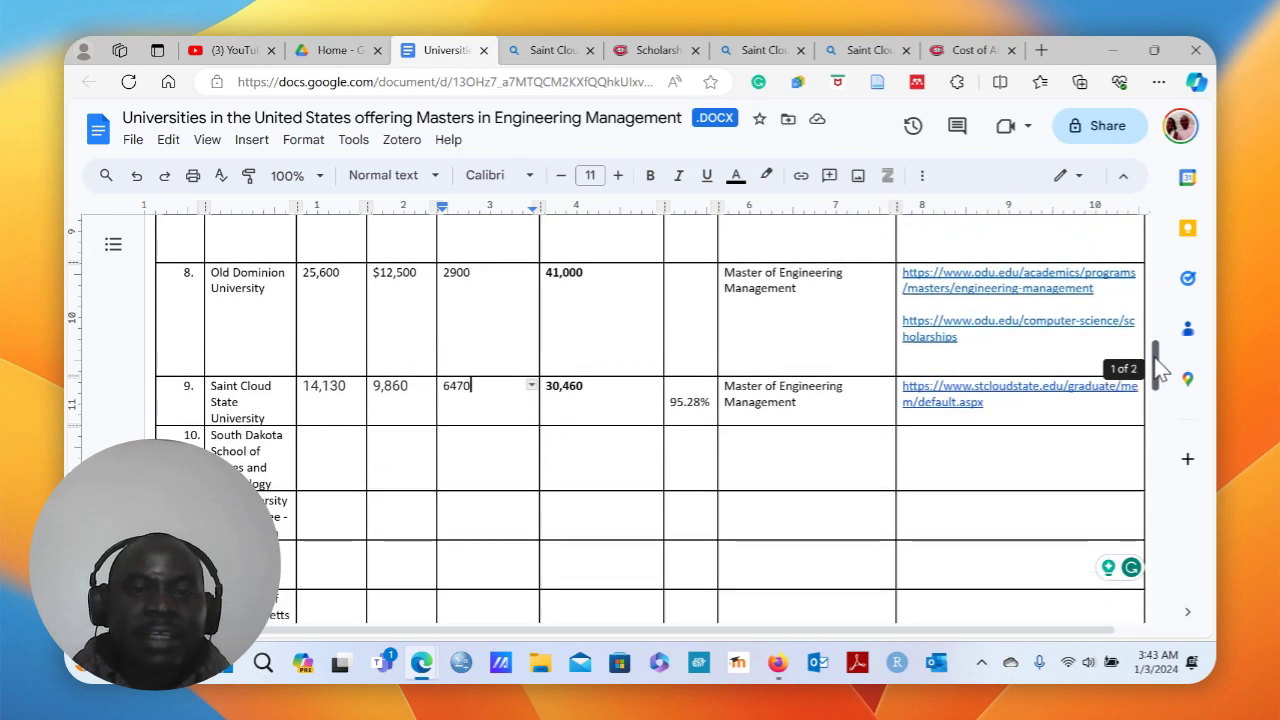
mouse_move(1157, 370)
left_mouse_down()
mouse_move(1158, 255)
mouse_move(1158, 387)
left_mouse_up()
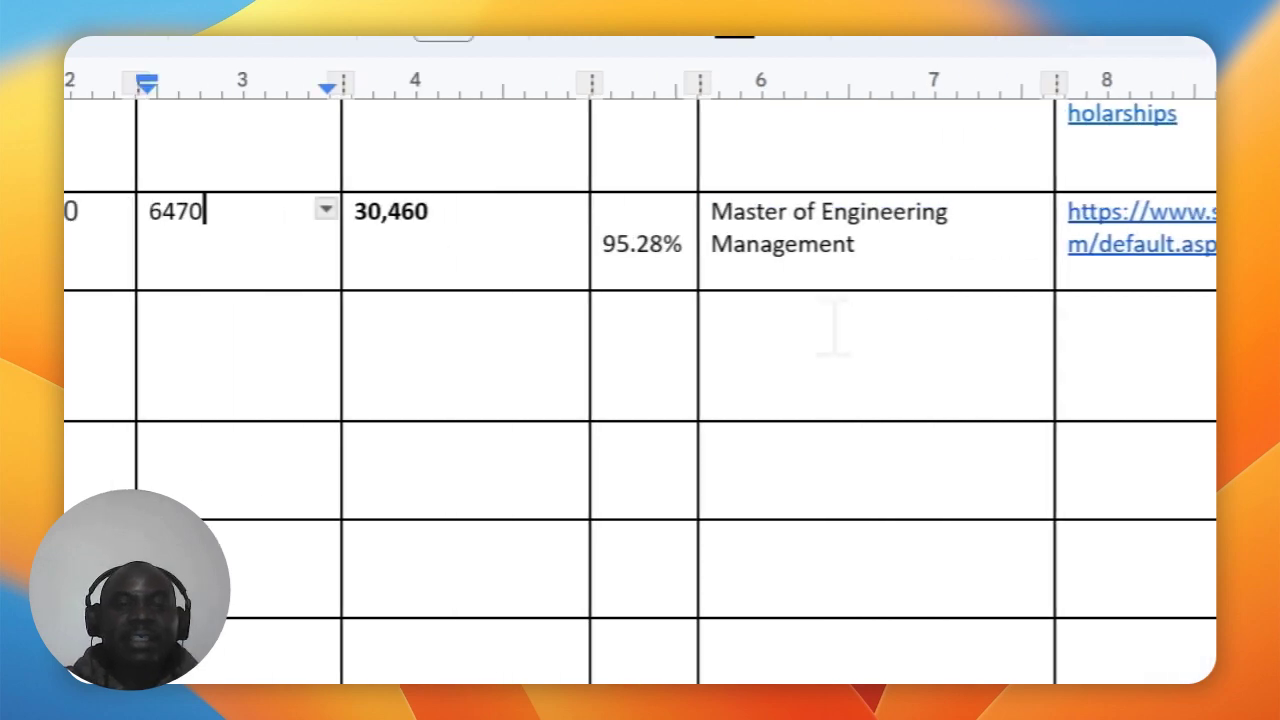
left_click(932, 213)
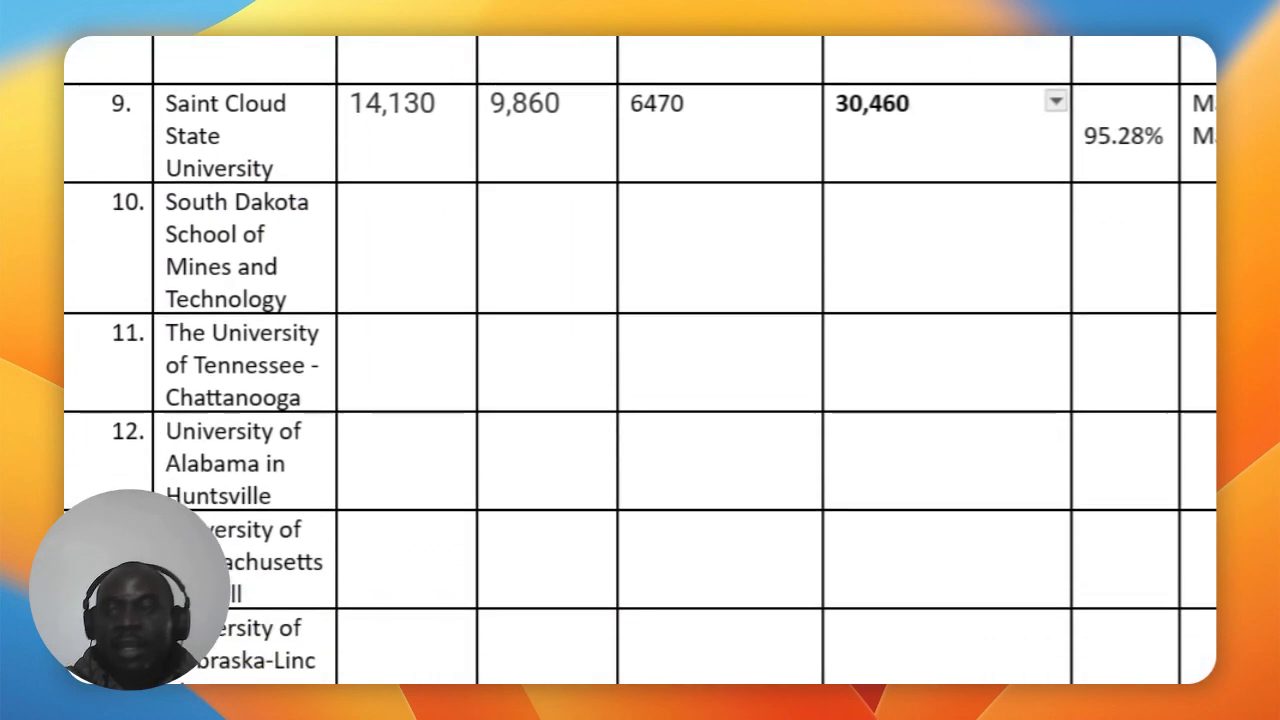
scroll(640, 360, "up", 10)
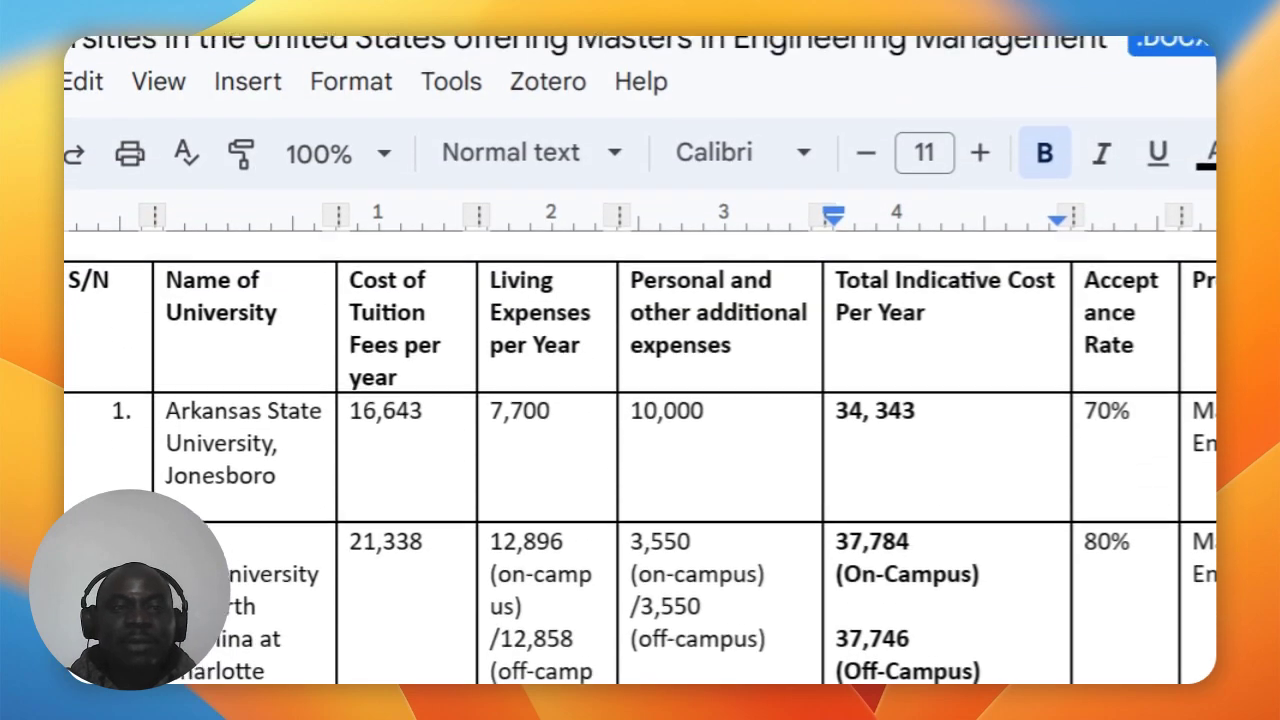
scroll(1185, 355, "down", 5)
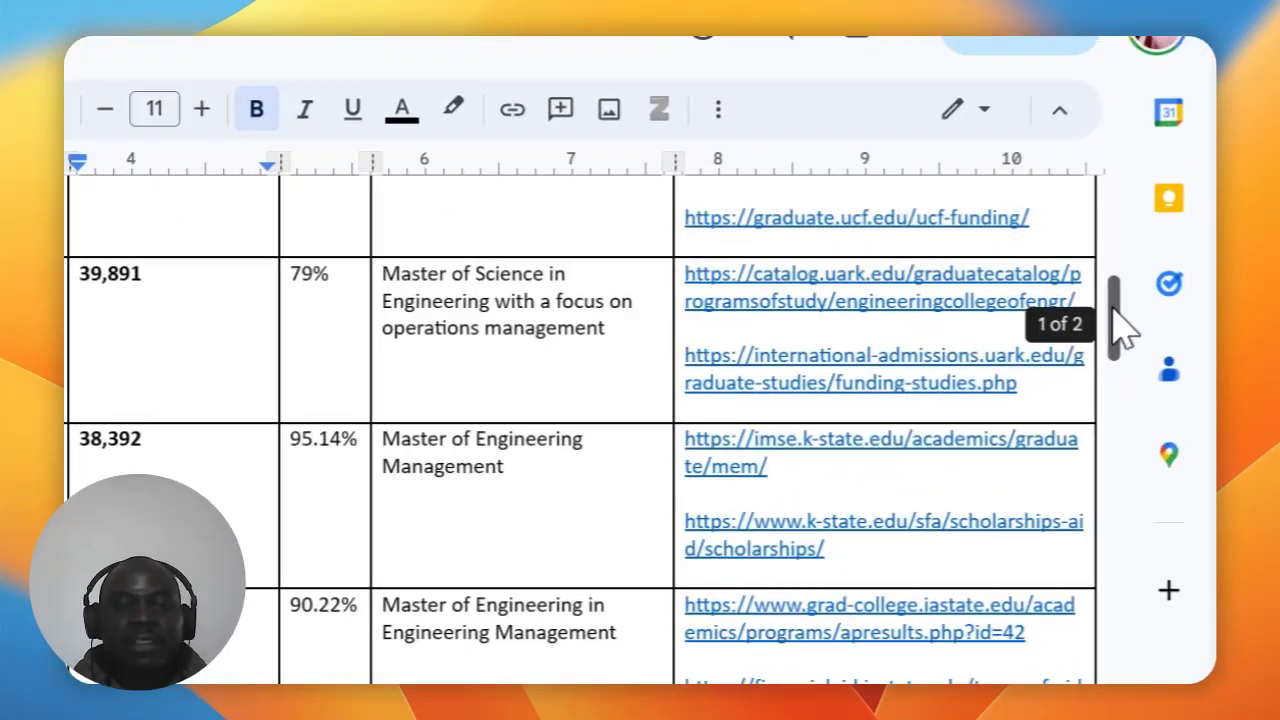
scroll(1160, 322, "down", 2)
left_click_drag(1103, 348, 1158, 390)
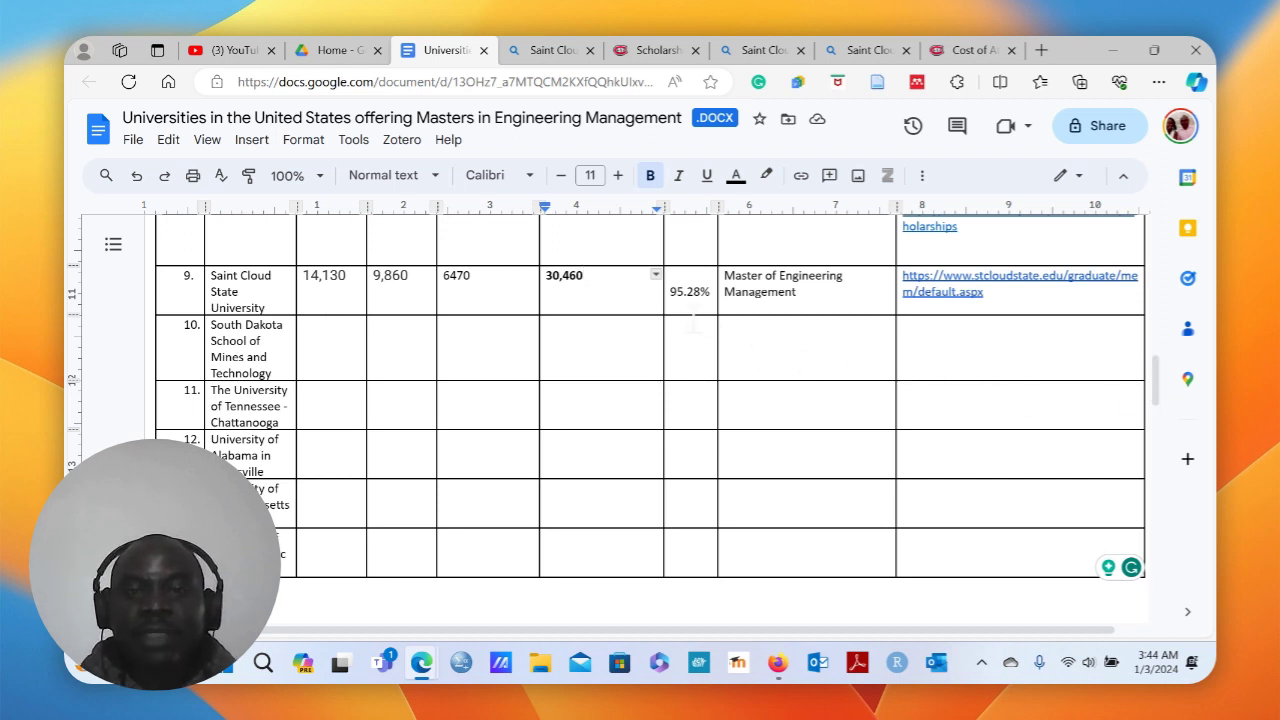
Remove the blank line above 95.28% in row 9's acceptance rate cell.
left_click(670, 291)
key("BackSpace")
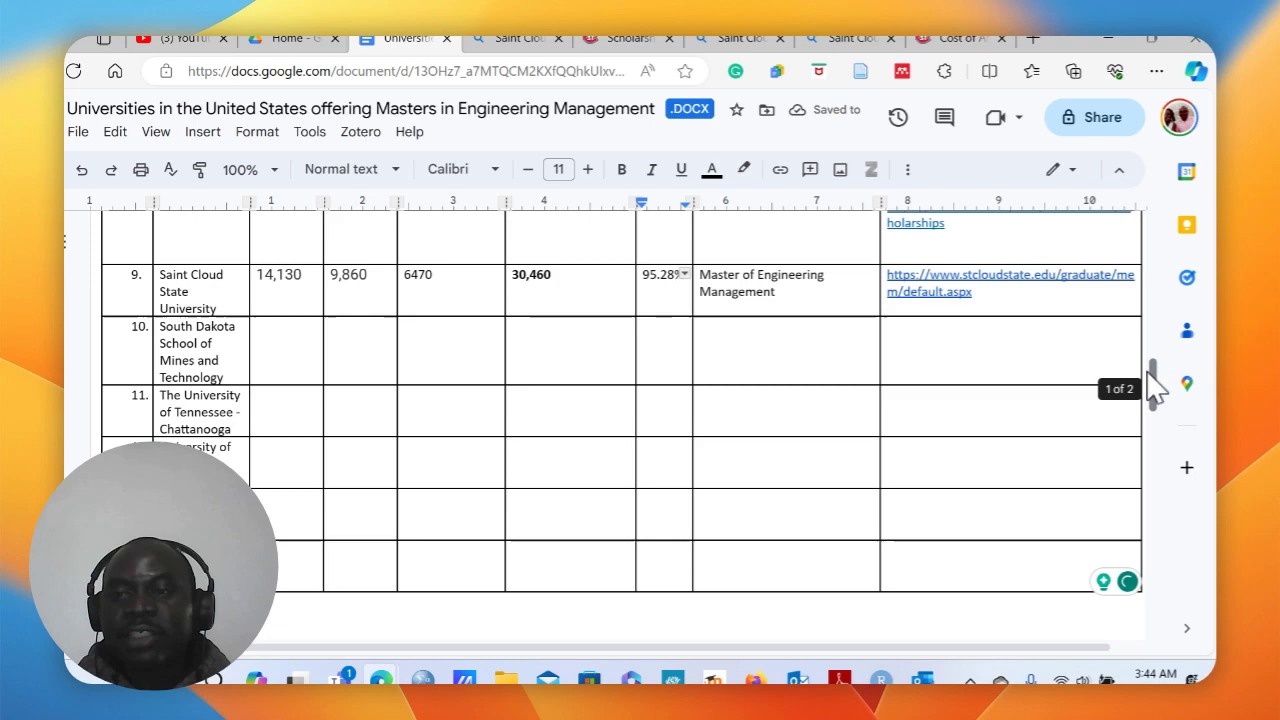
scroll(1158, 390, "down", 2)
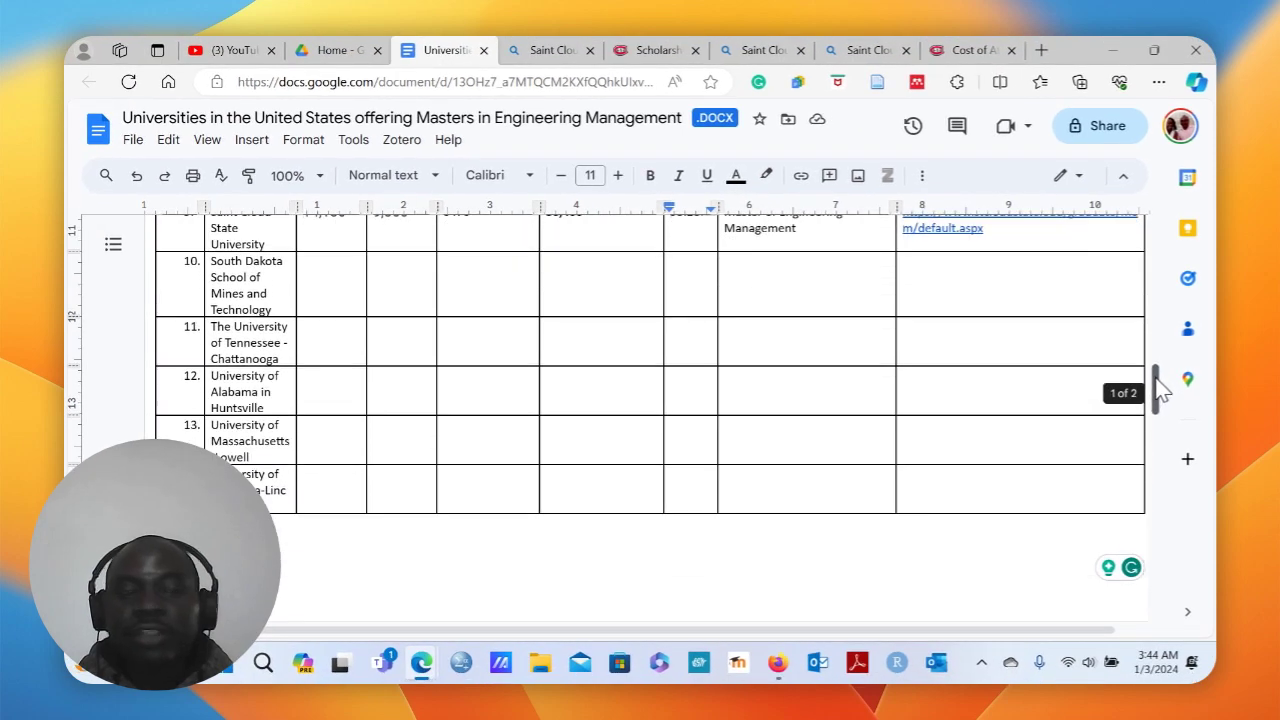
mouse_move(1158, 390)
left_mouse_down()
mouse_move(1157, 555)
mouse_move(1154, 291)
mouse_move(1154, 366)
left_mouse_up()
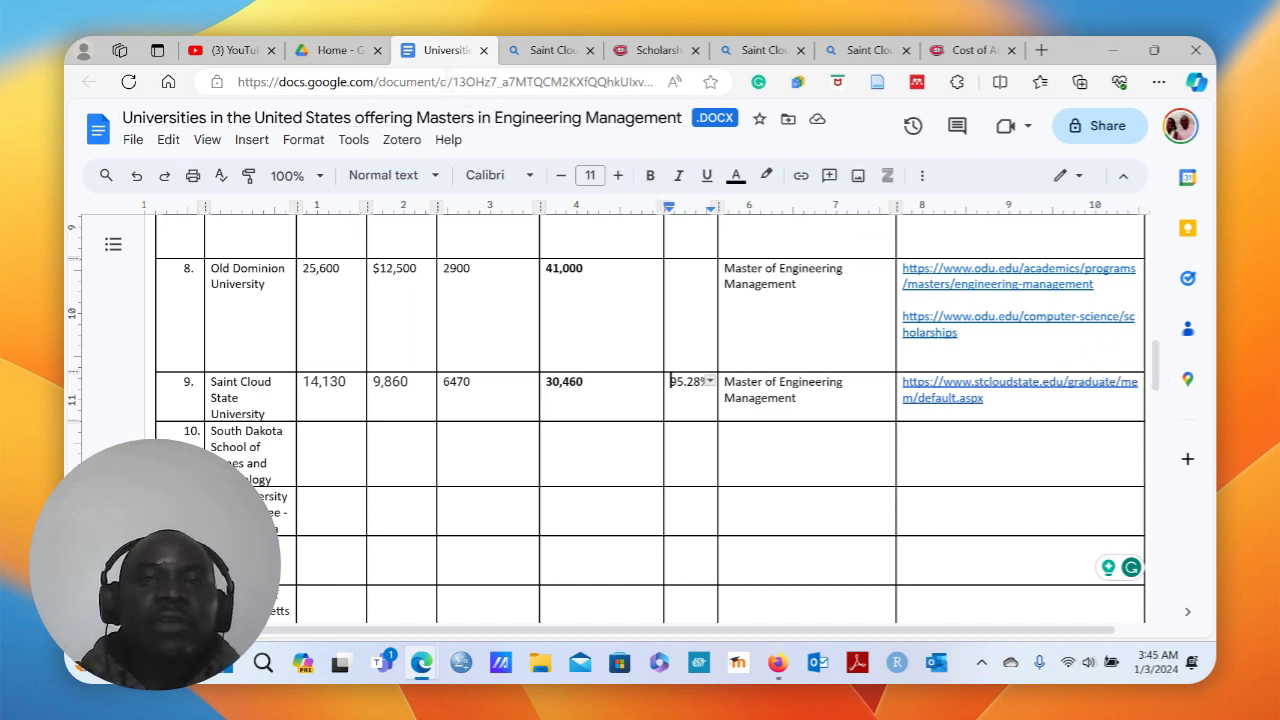
Go back to St. Cloud State's Master of Engineering Management page and open its Graduate Assistantships link.
left_click(958, 48)
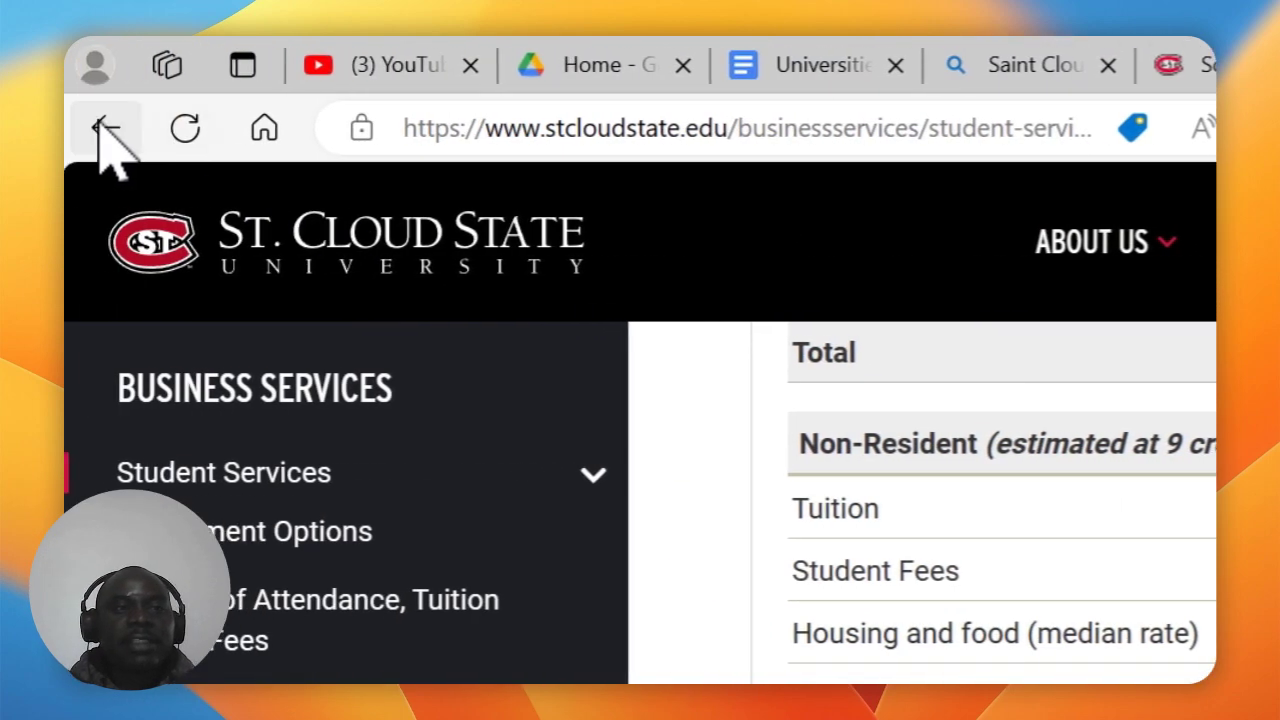
left_click(110, 130)
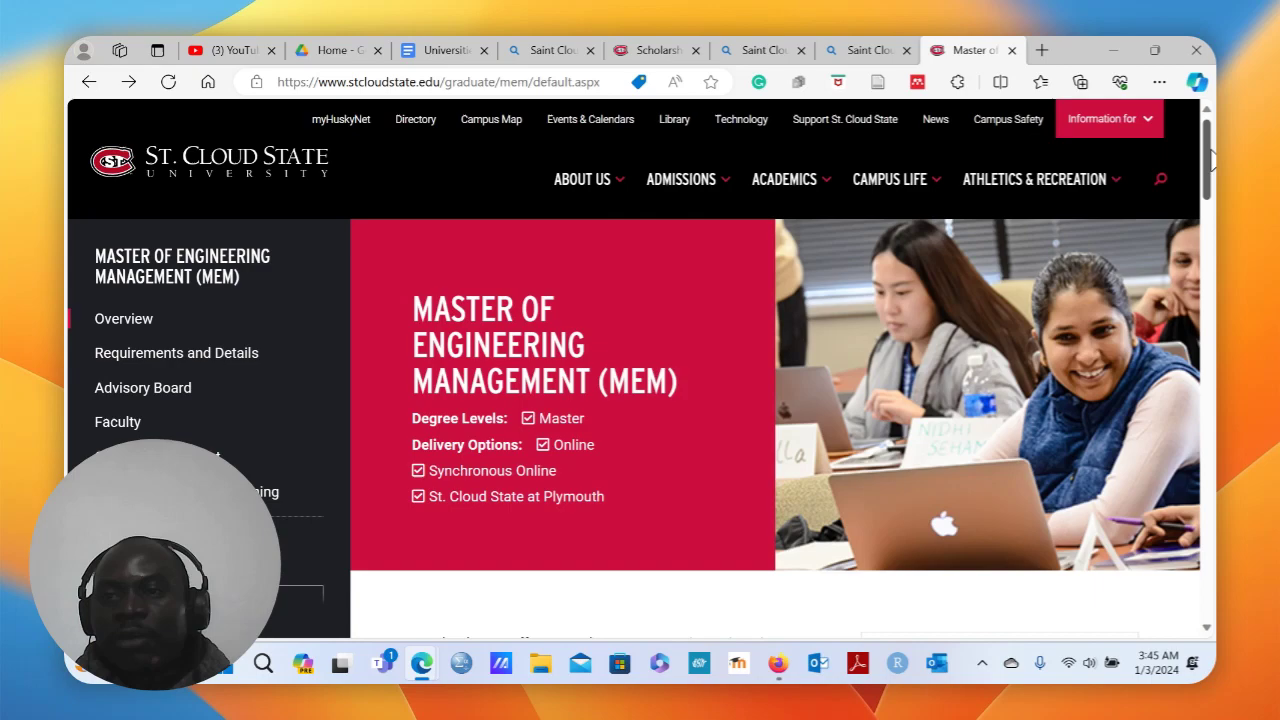
scroll(1213, 203, "down", 5)
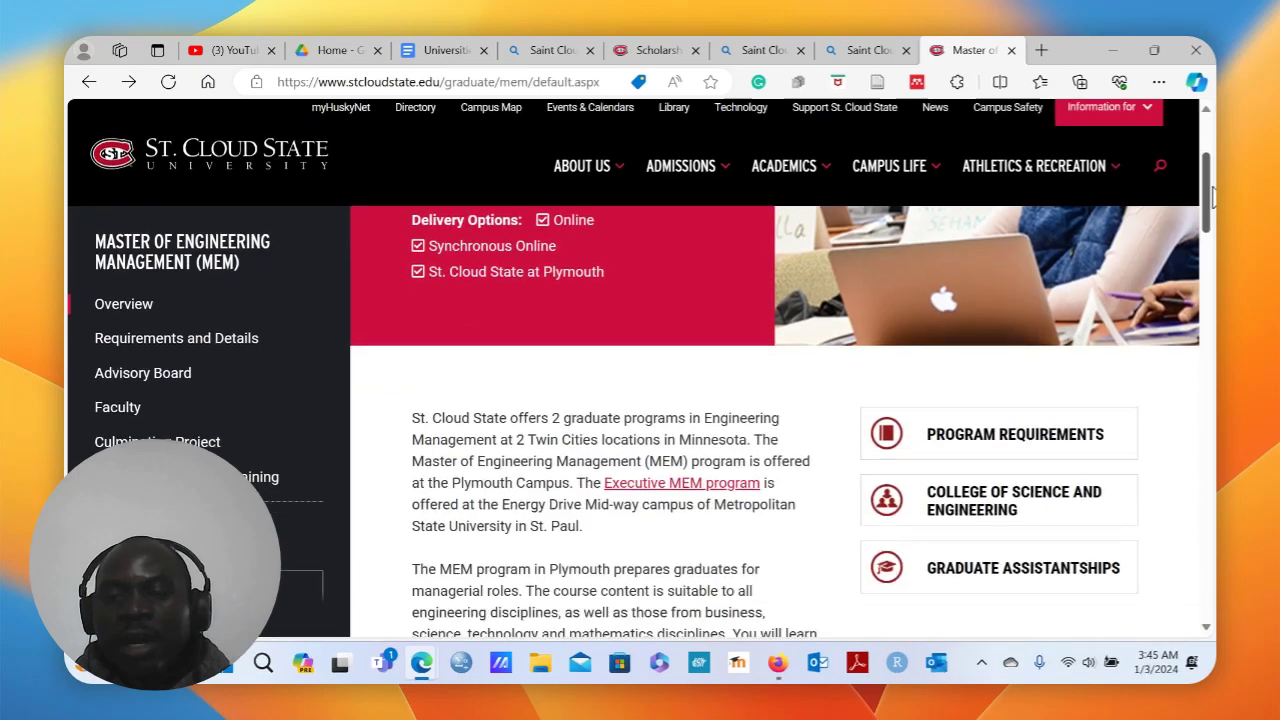
scroll(1213, 203, "down", 2)
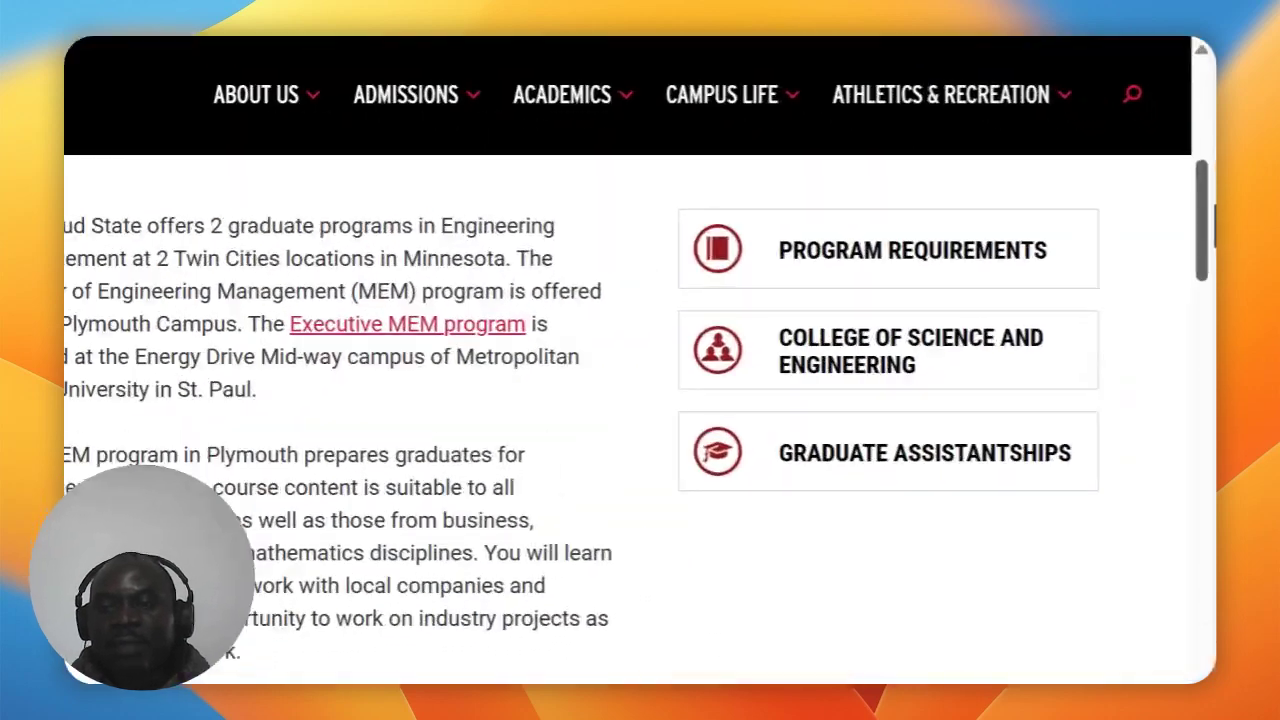
left_click(855, 525)
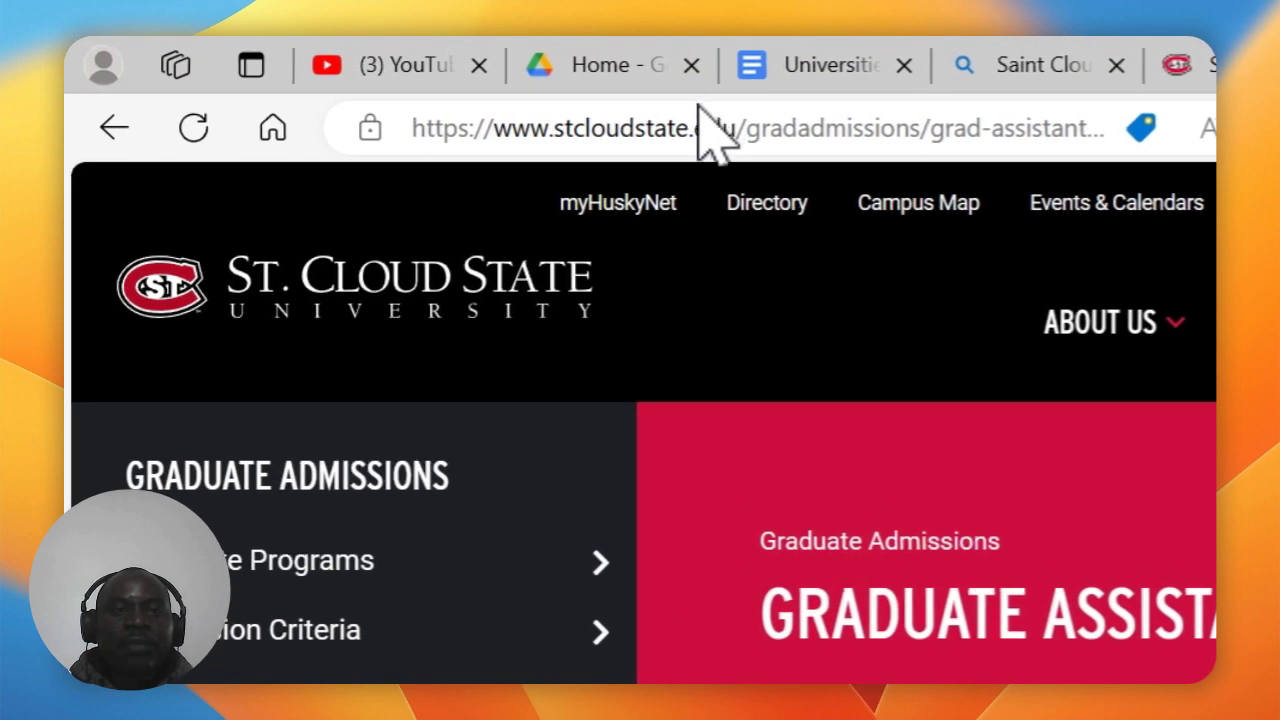
Copy the web address of the St. Cloud State graduate assistantships page.
left_click(677, 128)
right_click(677, 128)
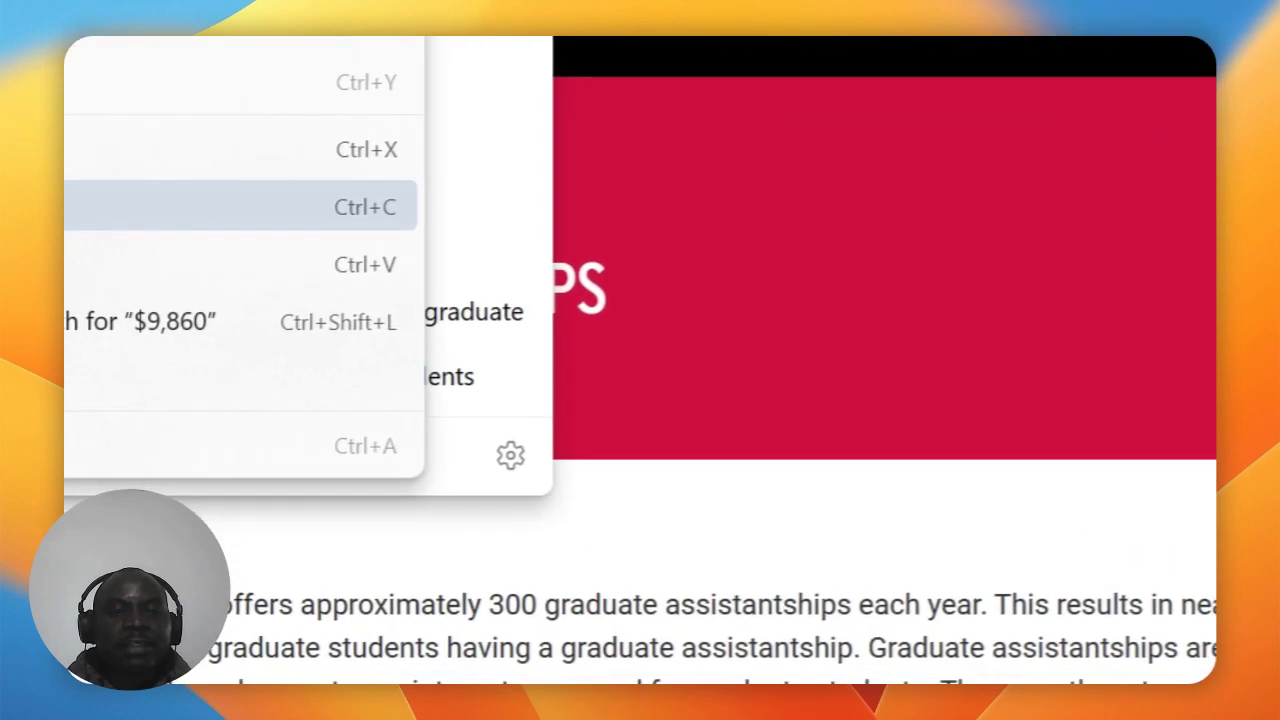
left_click(240, 206)
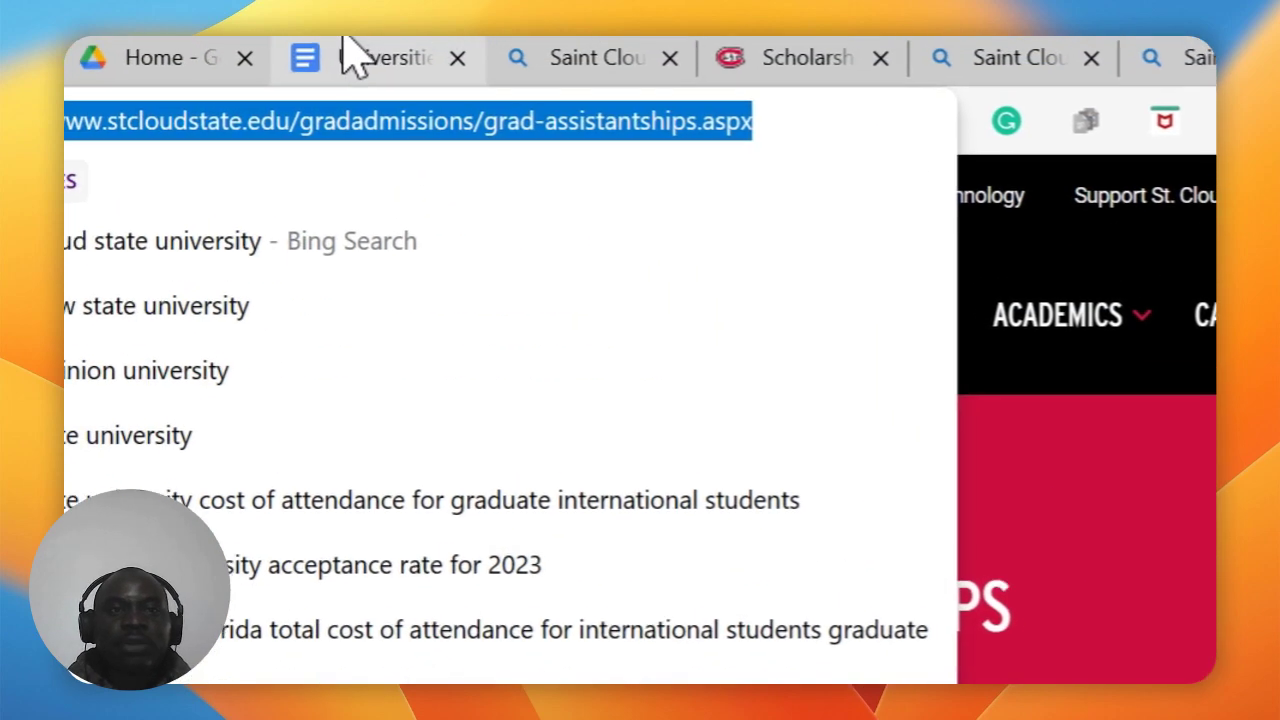
left_click(350, 54)
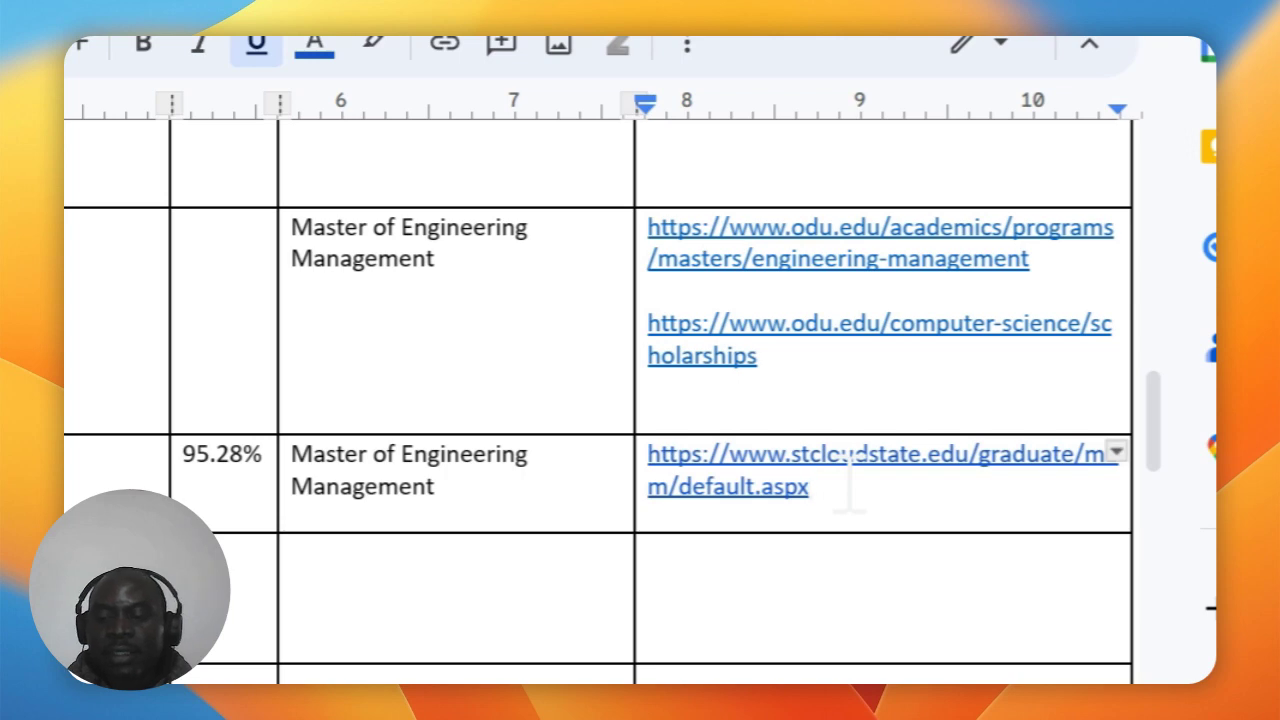
key("Return")
key("Return")
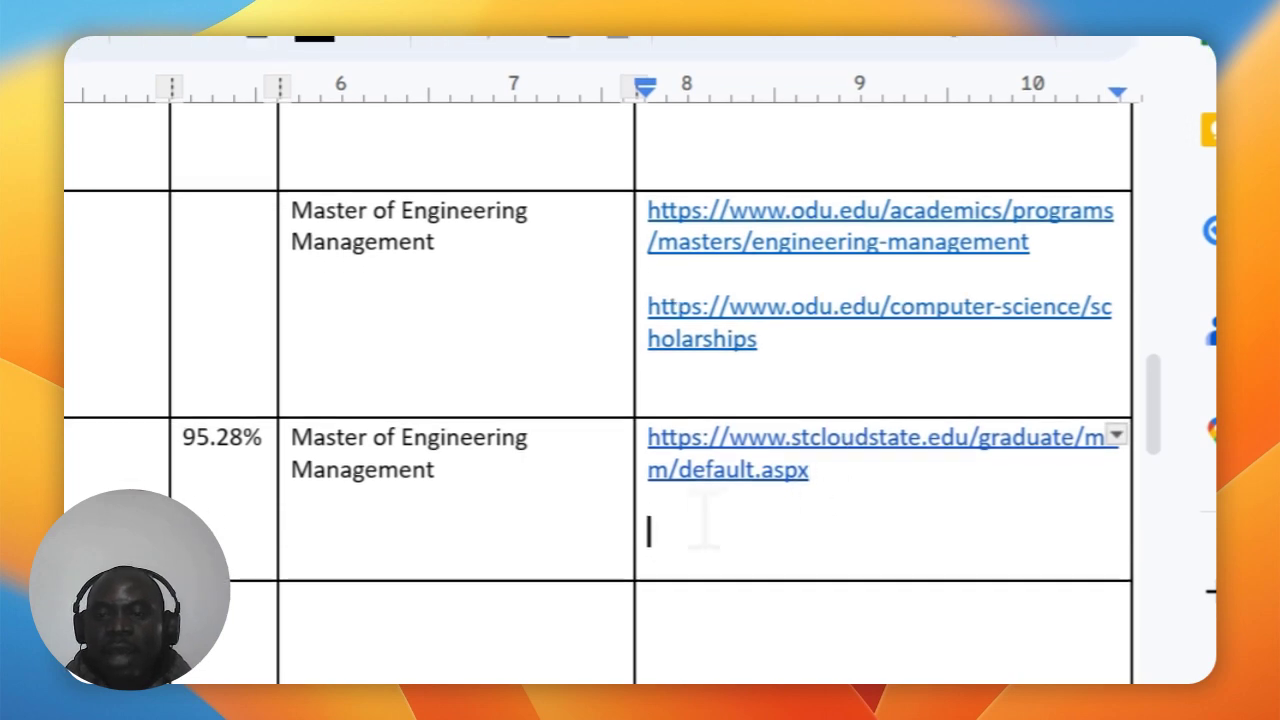
right_click(652, 524)
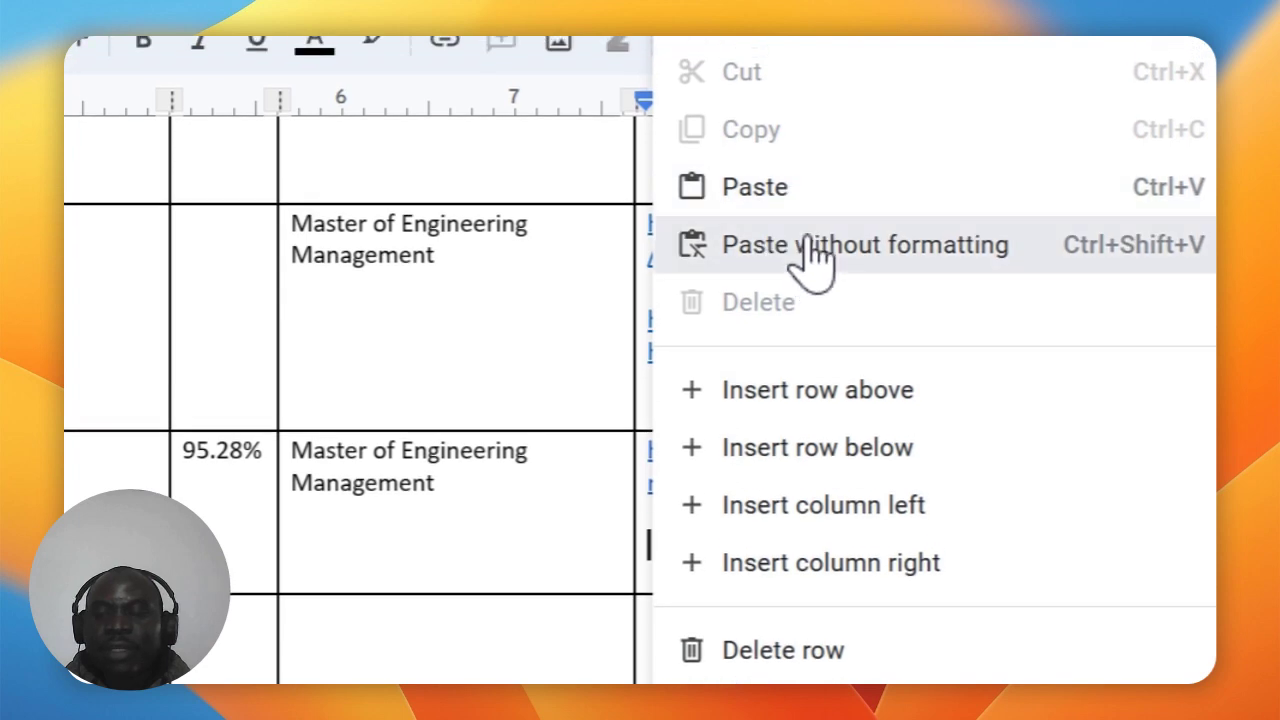
left_click(812, 245)
key("Return")
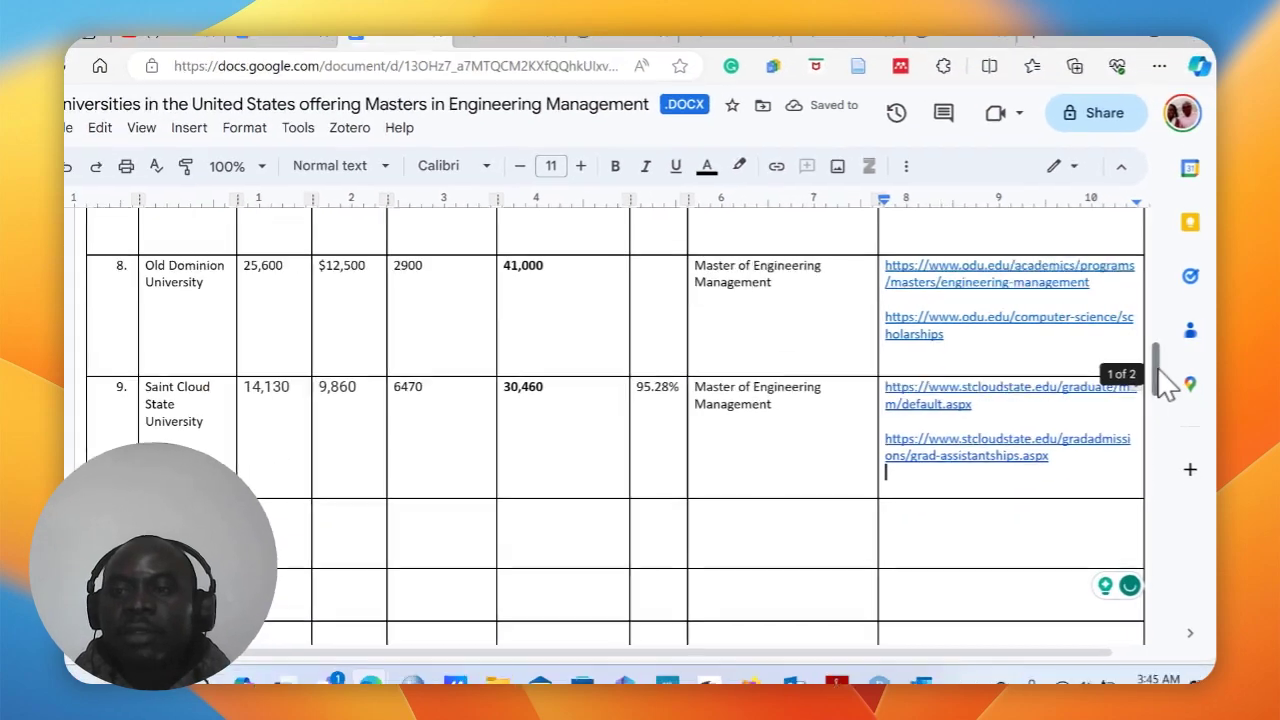
mouse_move(1160, 371)
left_mouse_down()
mouse_move(1164, 418)
mouse_move(1157, 391)
left_mouse_up()
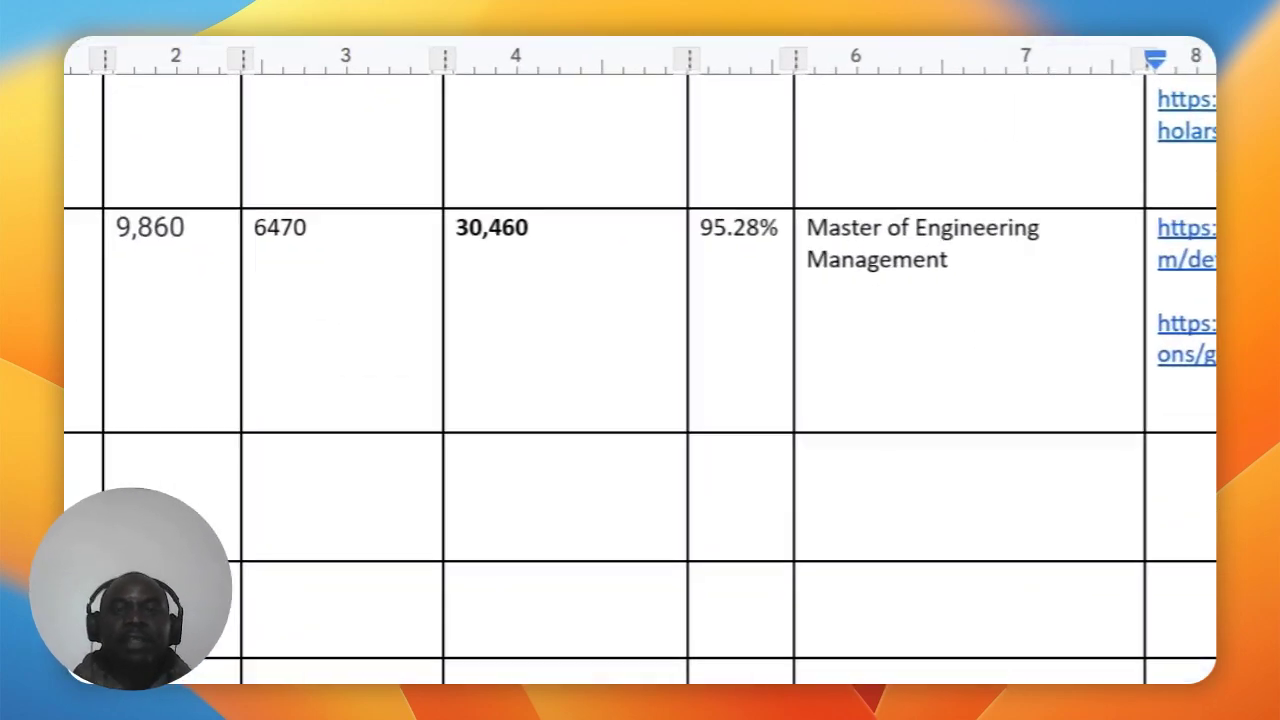